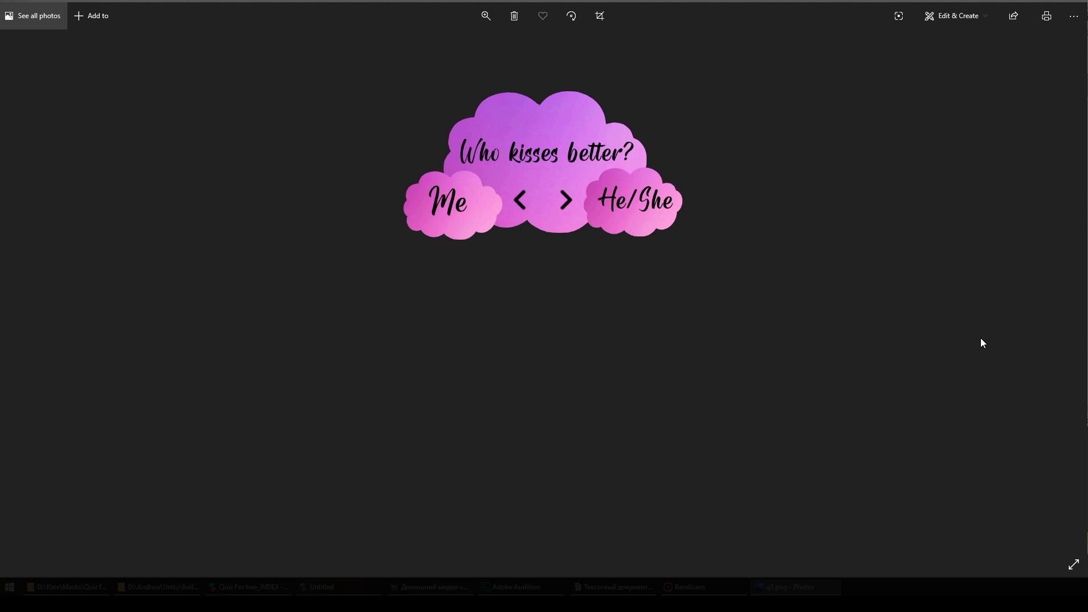
Step: Step back through the quiz images, past 'Who swears more?', to the 'Who is crazy?' card
{"action": "left_click", "coordinate": [1060, 295]}
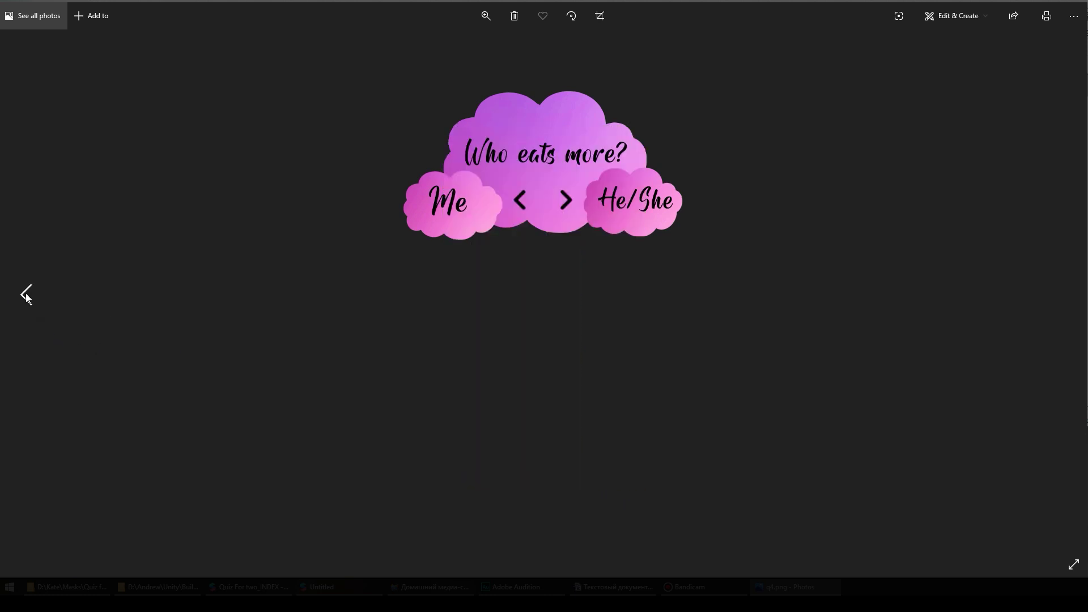
{"action": "left_click", "coordinate": [28, 294]}
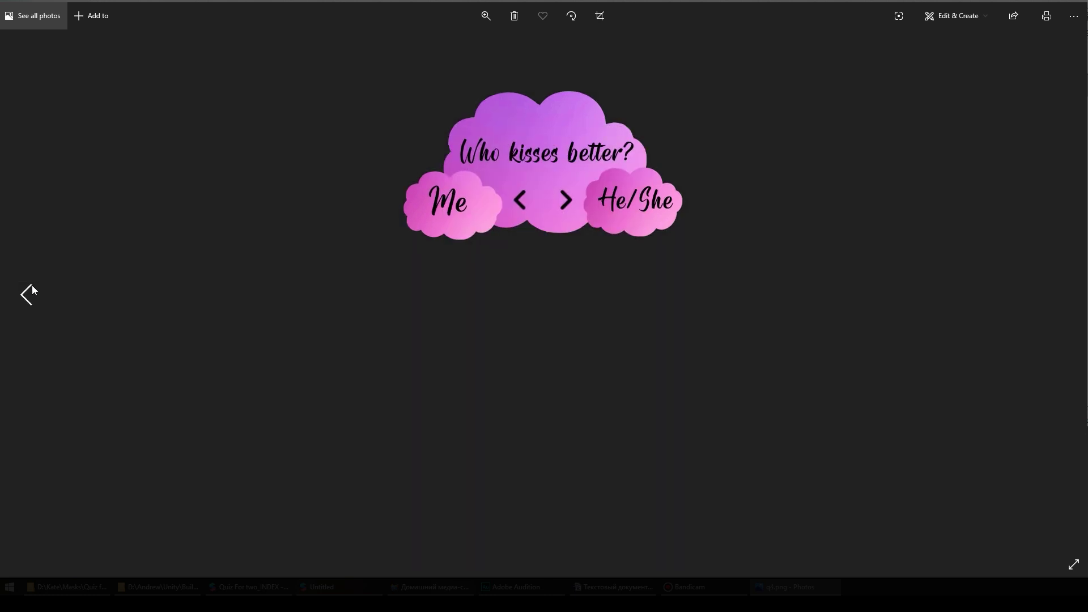
{"action": "left_click", "coordinate": [31, 293]}
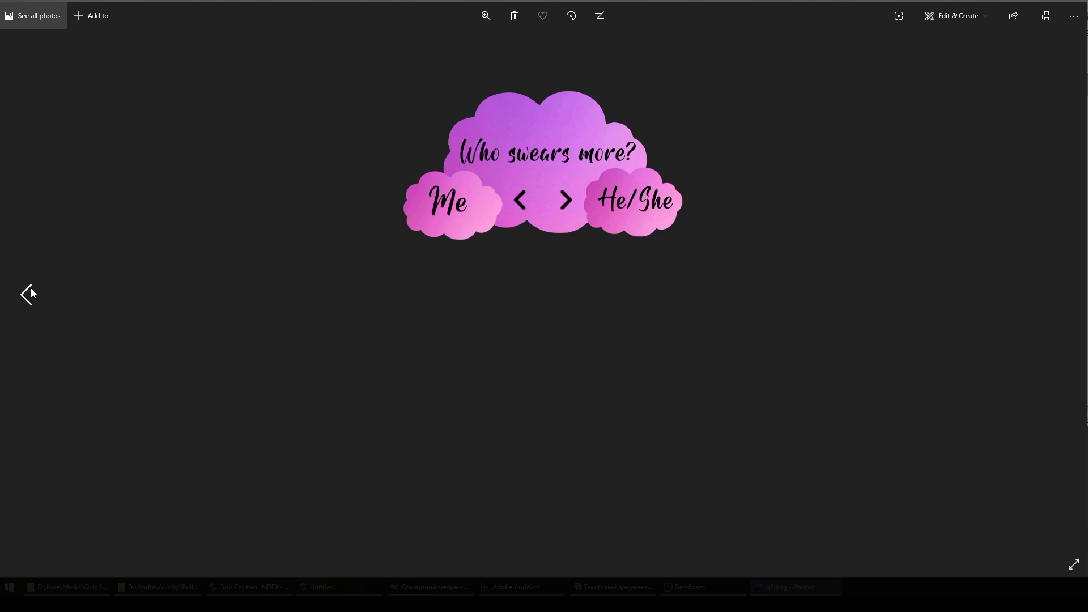
{"action": "left_click", "coordinate": [31, 293]}
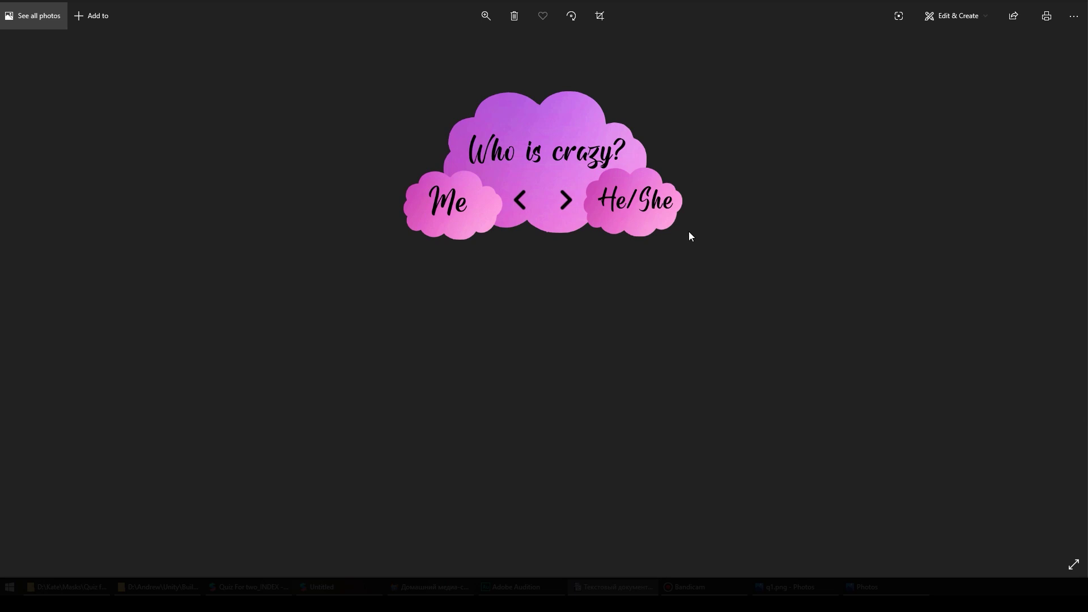
Step: In the Spark AR project, add a Face Tracker and name it user1
{"action": "key", "text": "alt+Tab"}
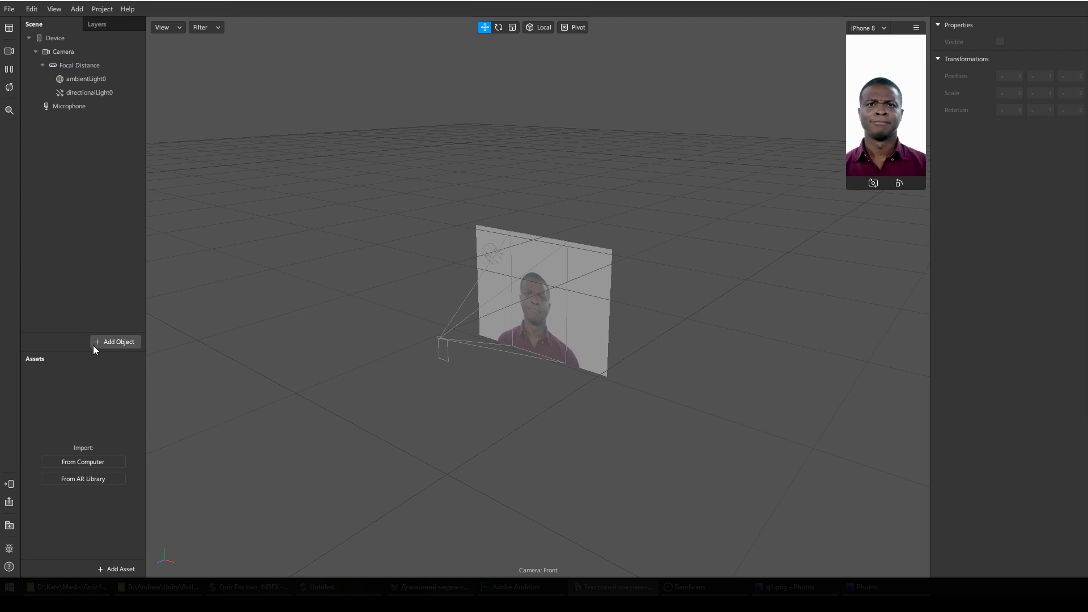
{"action": "left_click", "coordinate": [95, 343]}
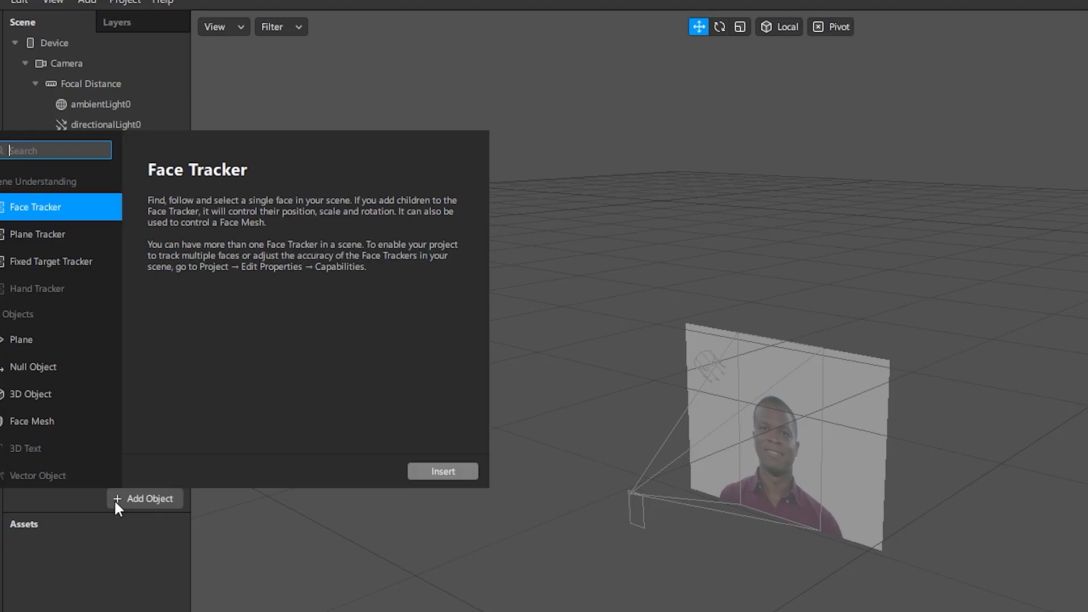
{"action": "type", "text": "f"}
{"action": "left_click", "coordinate": [56, 209]}
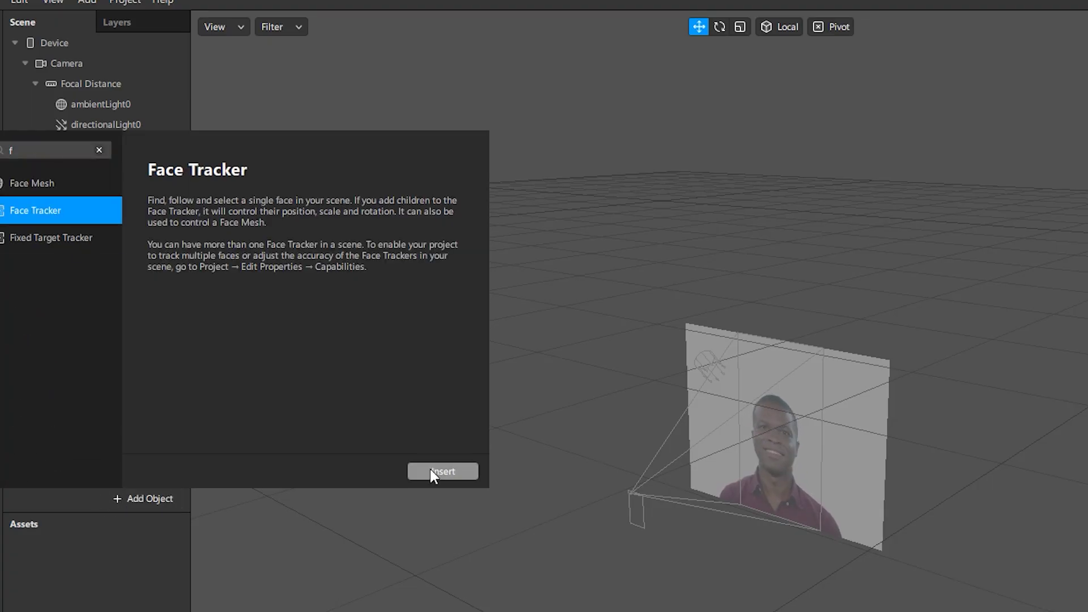
{"action": "left_click", "coordinate": [443, 471]}
{"action": "left_click", "coordinate": [104, 144]}
{"action": "type", "text": "user1"}
{"action": "key", "text": "Return"}
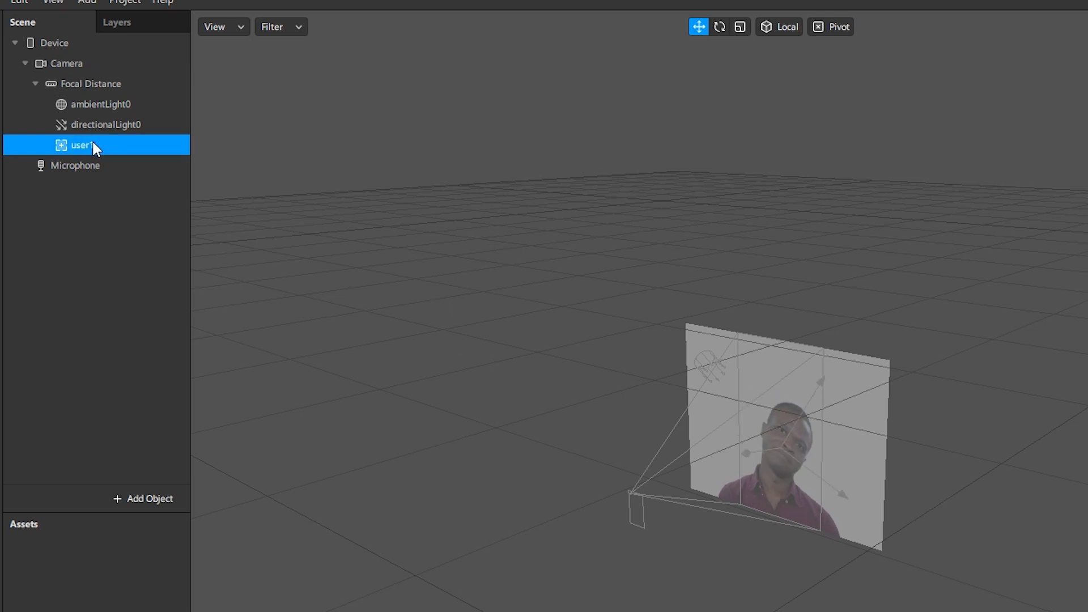
Step: Add a second face tracker and name it user2
{"action": "left_click", "coordinate": [144, 498]}
{"action": "double_click", "coordinate": [69, 209]}
{"action": "double_click", "coordinate": [89, 165]}
{"action": "type", "text": "user2"}
{"action": "key", "text": "Return"}
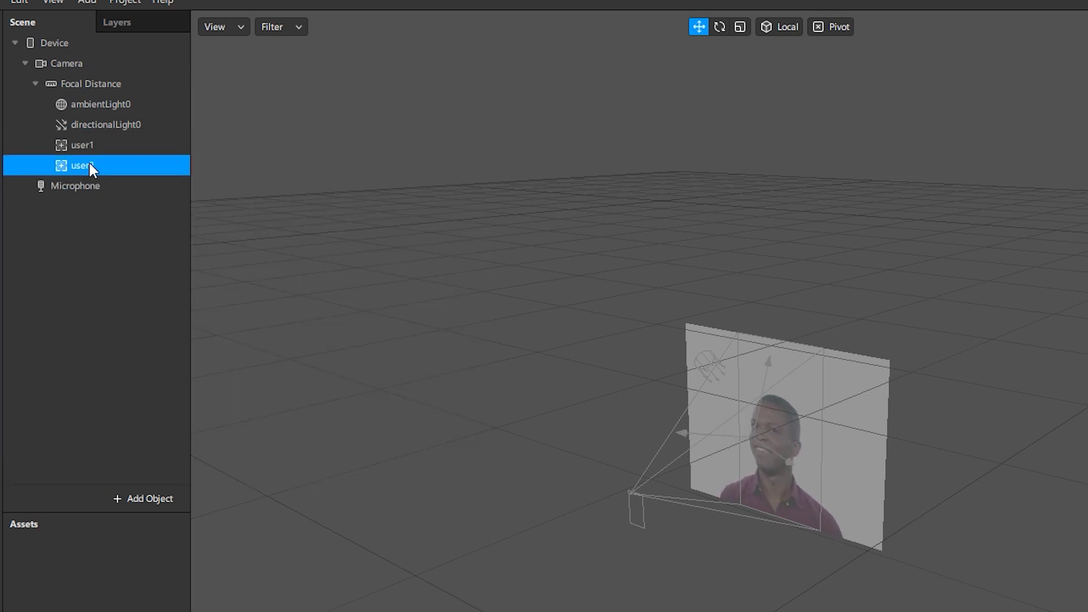
Step: Set user2's Tracked Face to Face 2
{"action": "left_click", "coordinate": [86, 145]}
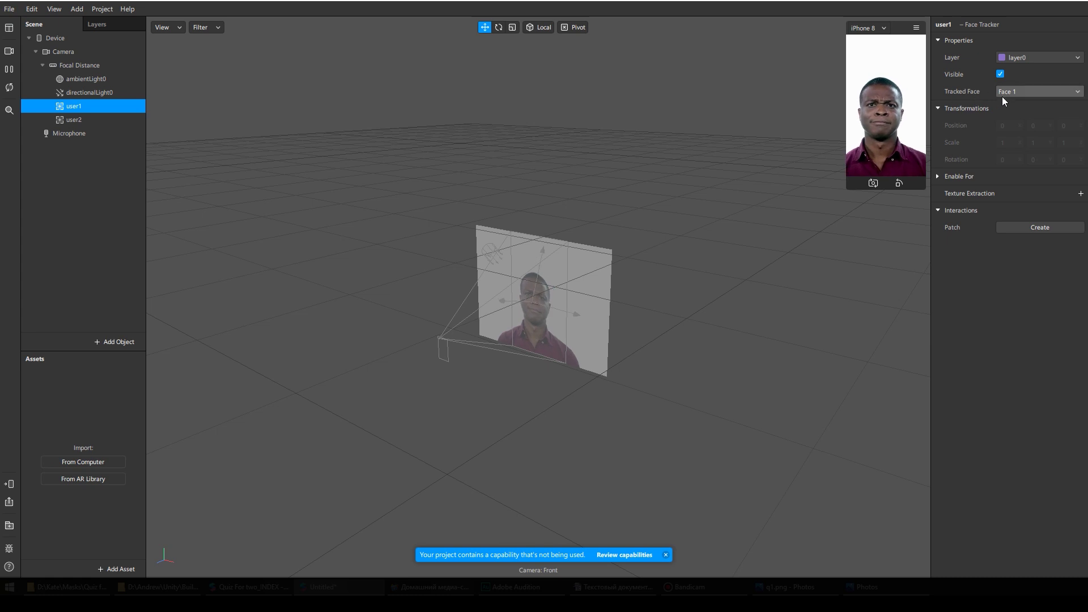
{"action": "left_click", "coordinate": [91, 120]}
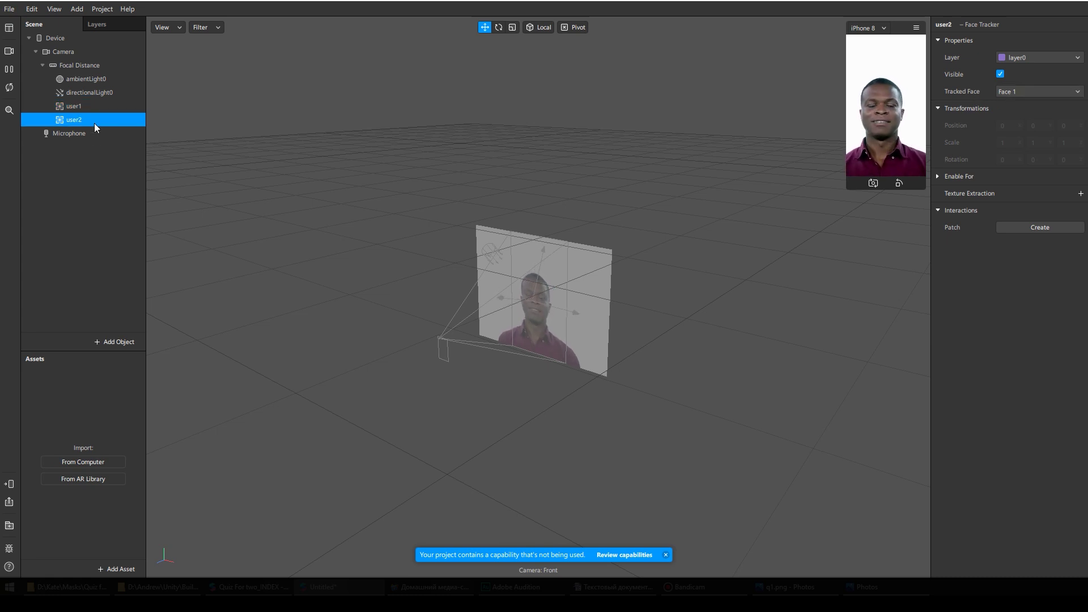
{"action": "left_click", "coordinate": [1024, 90]}
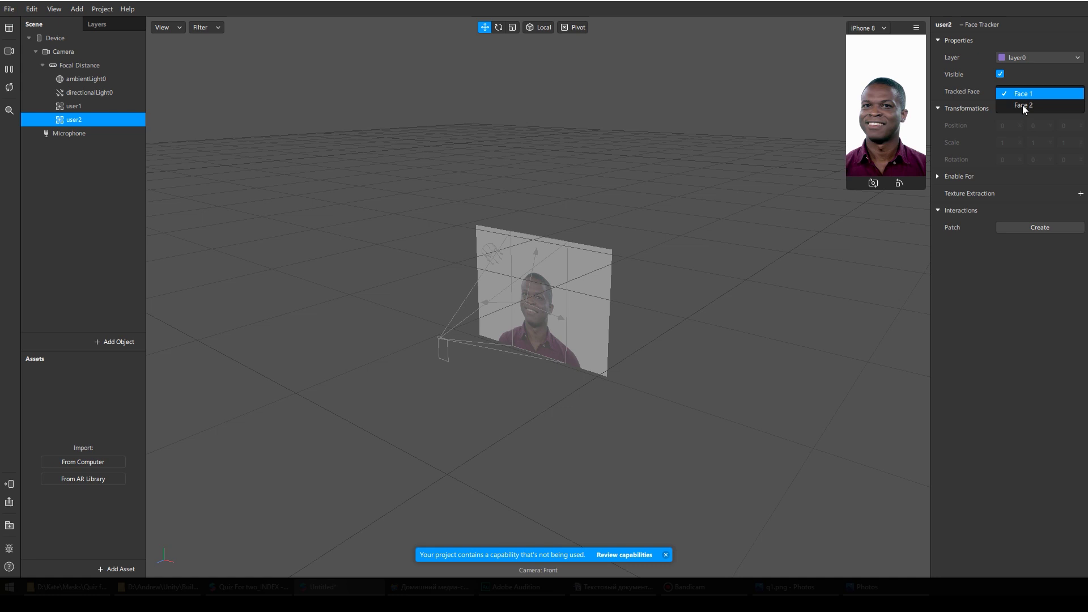
{"action": "left_click", "coordinate": [1023, 109]}
Step: Add a plane named questions and nest it under user1
{"action": "left_click", "coordinate": [69, 191]}
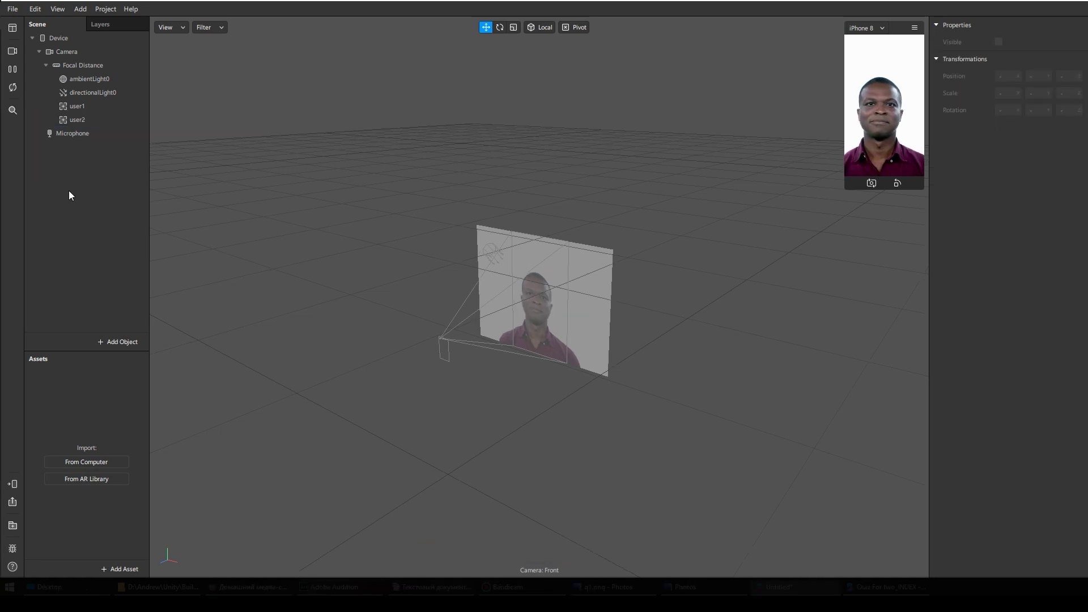
{"action": "left_click", "coordinate": [99, 342]}
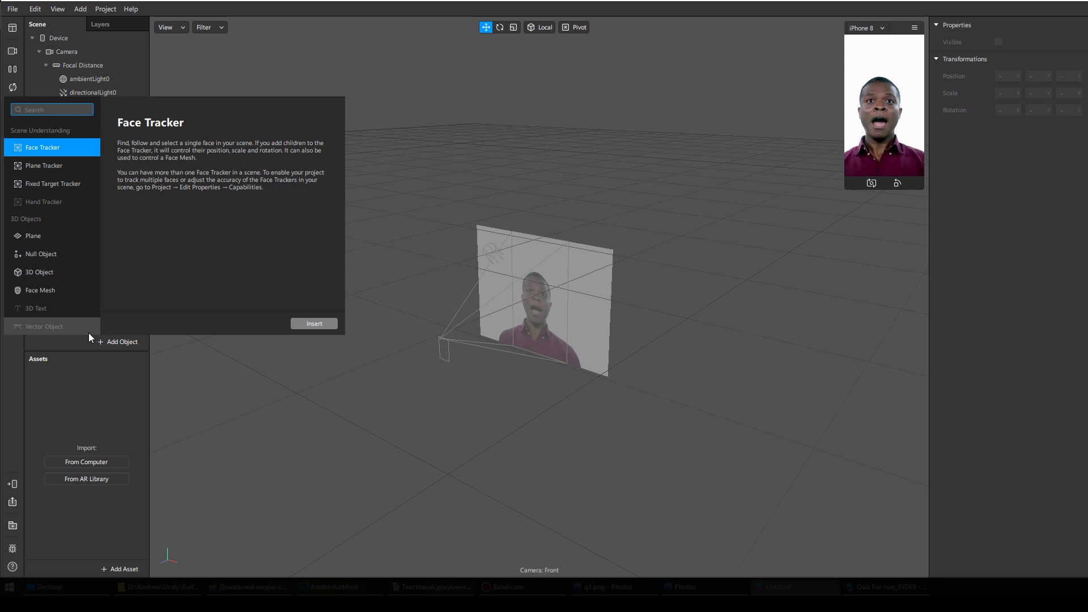
{"action": "type", "text": "pla"}
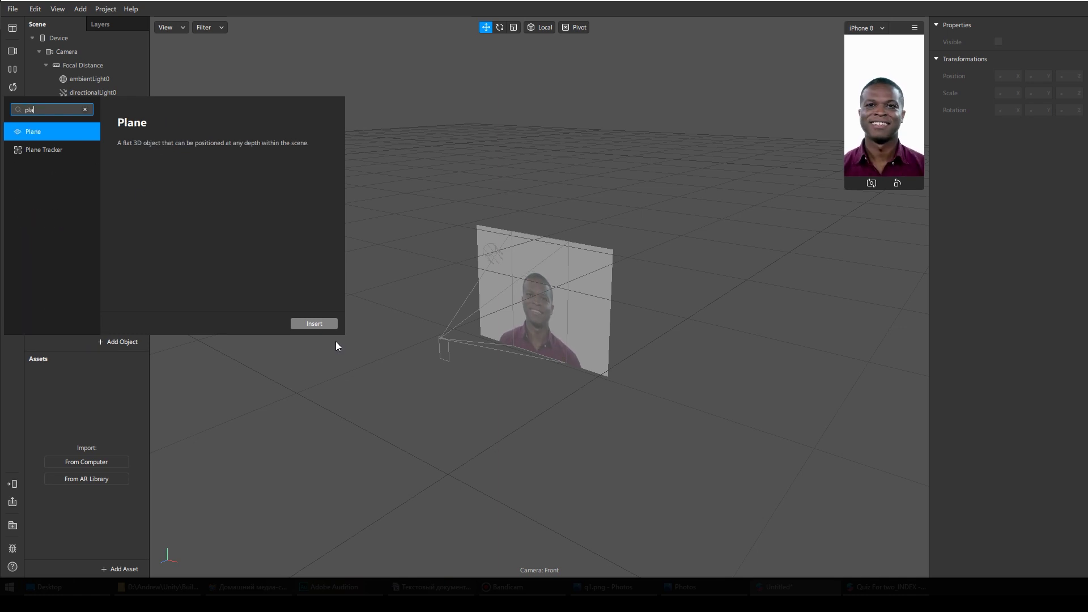
{"action": "left_click", "coordinate": [309, 324]}
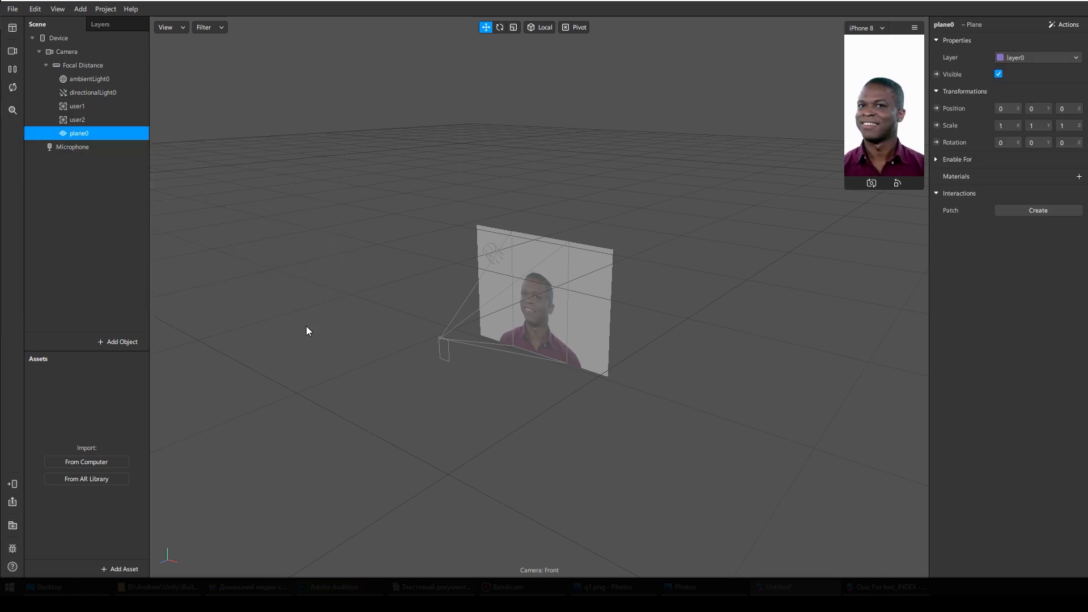
{"action": "double_click", "coordinate": [84, 136]}
{"action": "type", "text": "questions"}
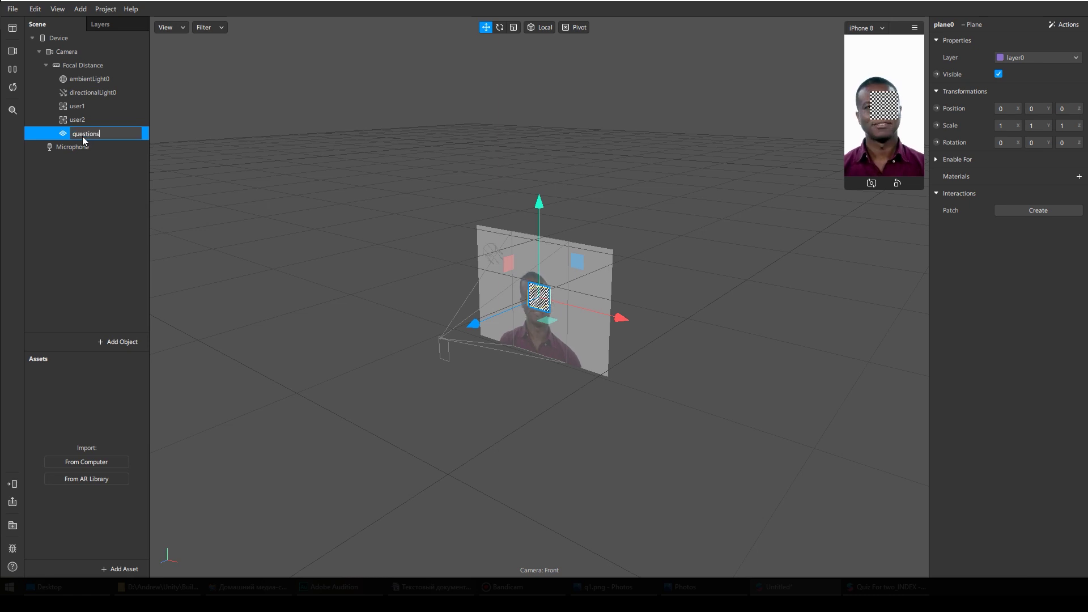
{"action": "key", "text": "Return"}
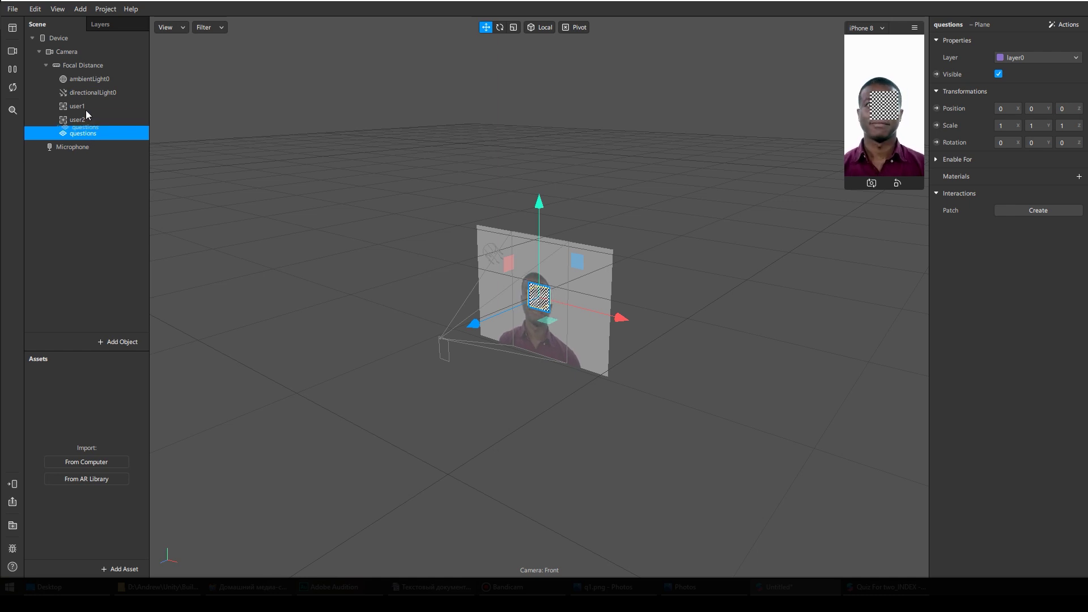
{"action": "left_click_drag", "start_coordinate": [86, 111], "coordinate": [84, 103]}
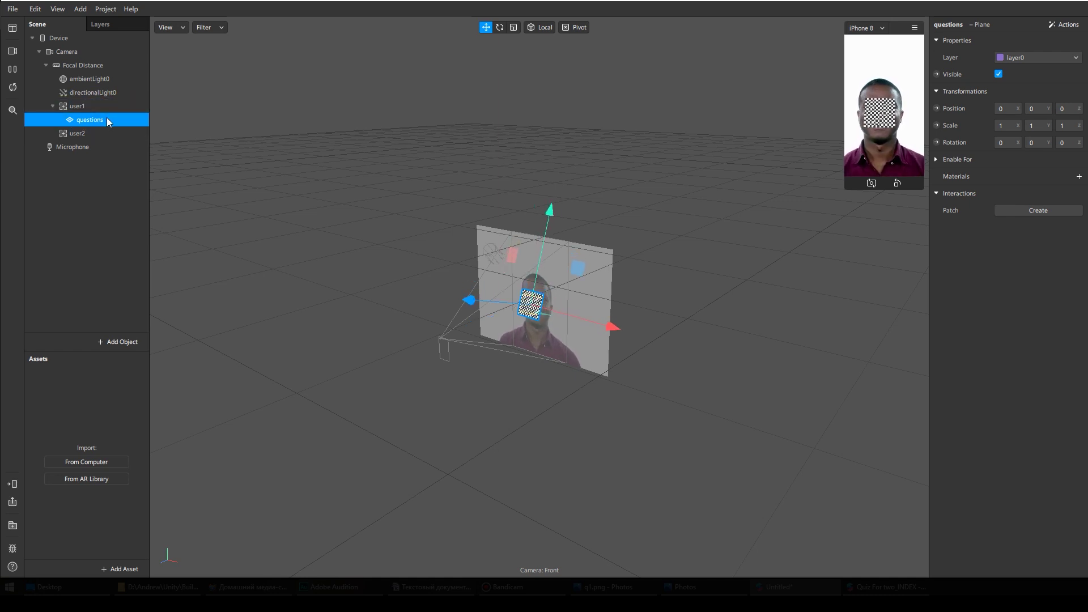
Step: Duplicate the questions plane and move the copy questions0 under user2
{"action": "right_click", "coordinate": [107, 117]}
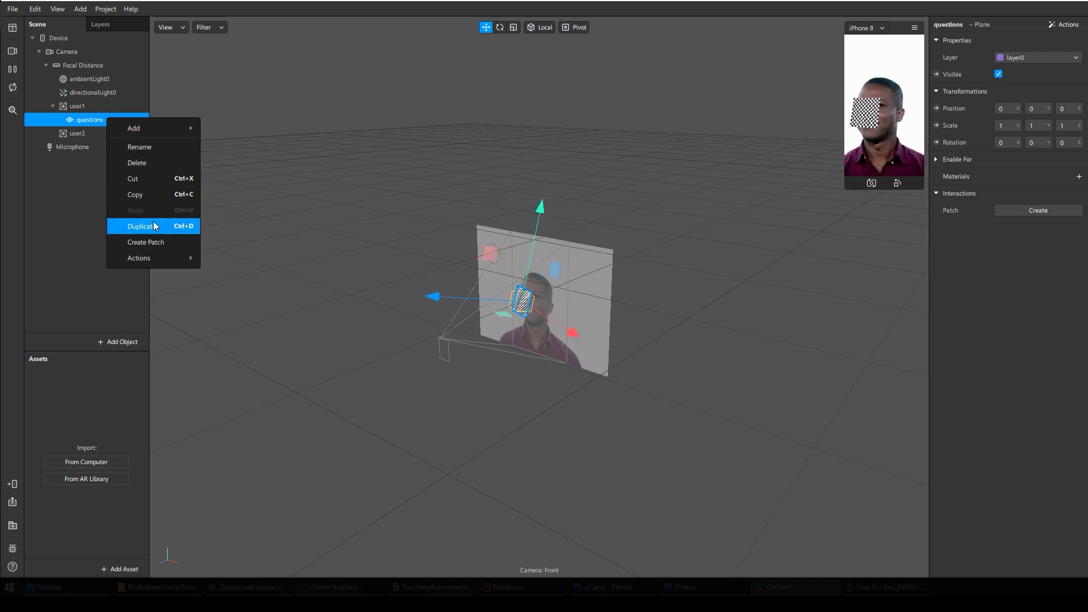
{"action": "left_click", "coordinate": [154, 222]}
{"action": "left_click_drag", "start_coordinate": [100, 131], "coordinate": [95, 151]}
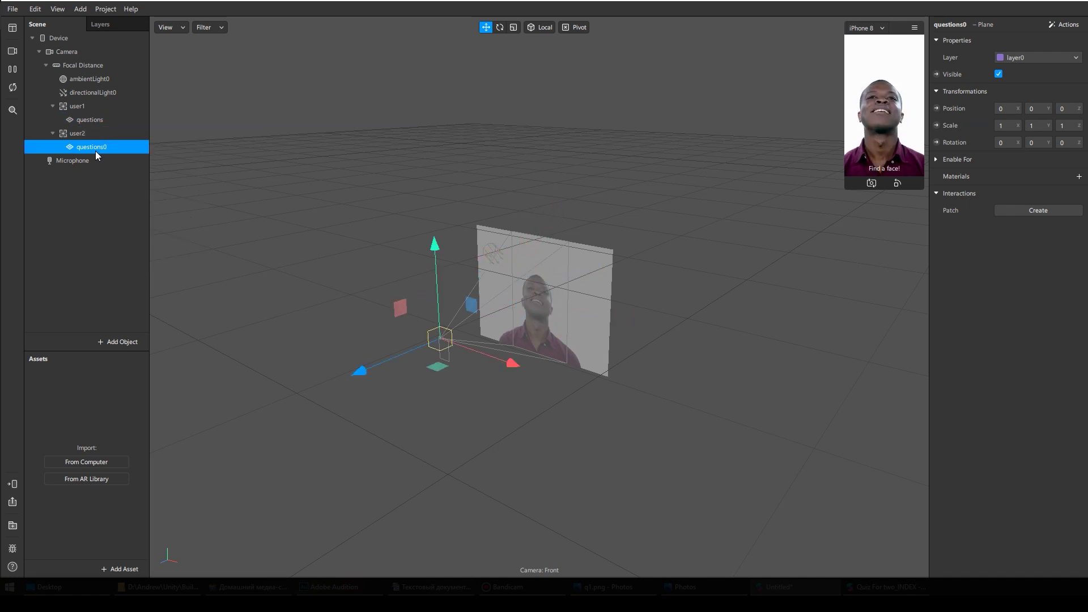
{"action": "left_click", "coordinate": [90, 120]}
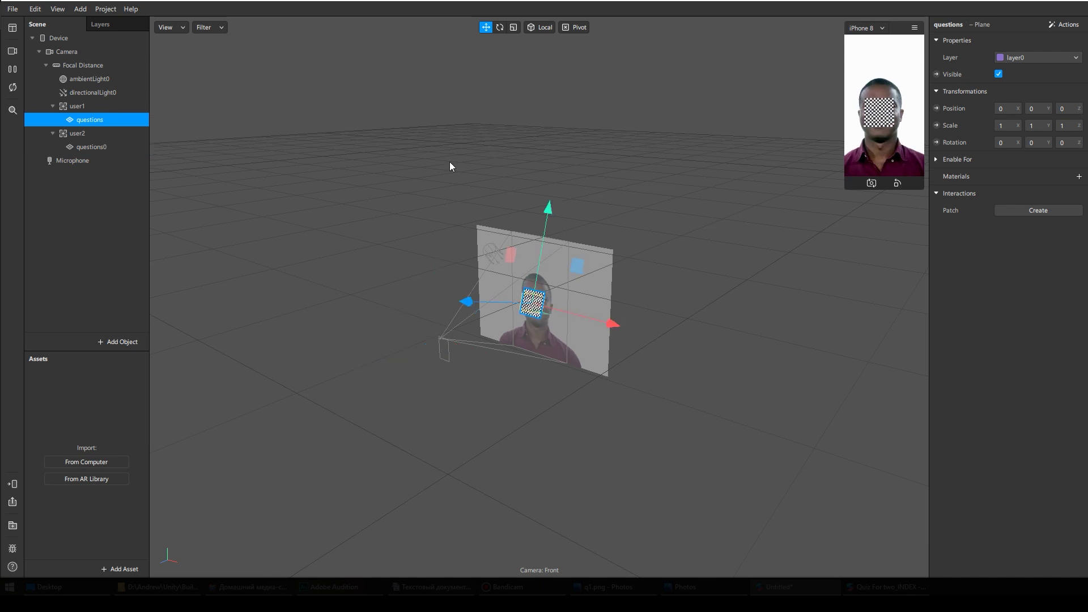
Step: Give the questions plane a new material named question
{"action": "left_click", "coordinate": [1079, 176]}
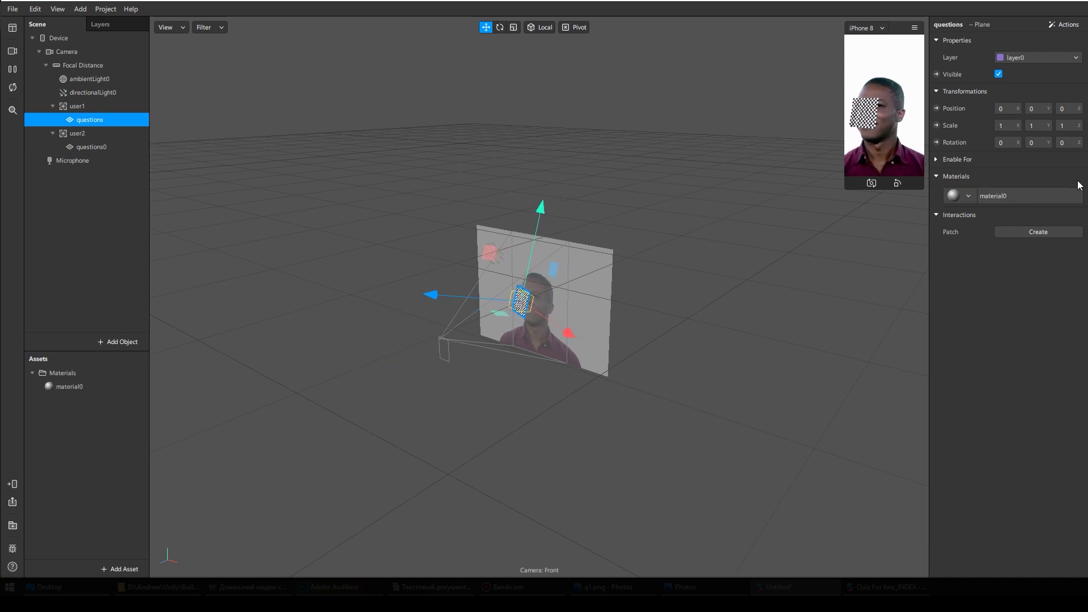
{"action": "double_click", "coordinate": [64, 386]}
{"action": "type", "text": "qu"}
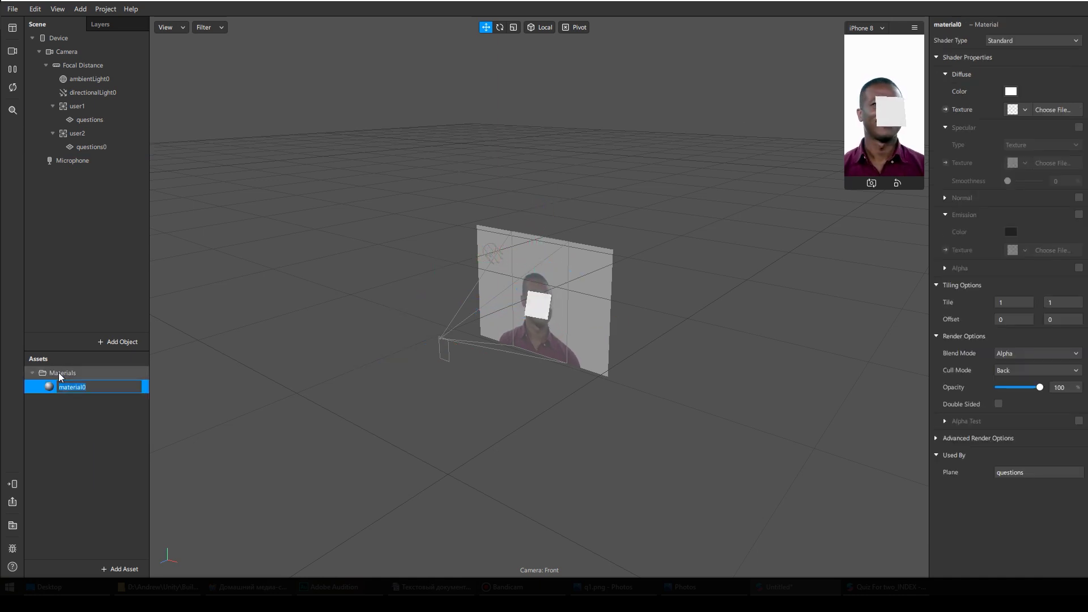
{"action": "type", "text": "estion"}
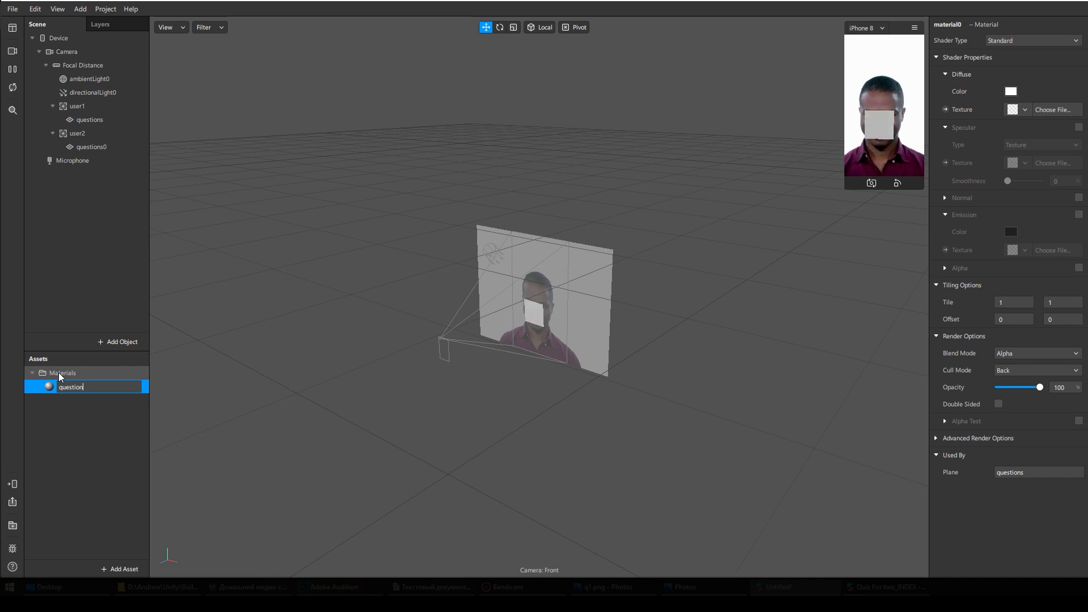
{"action": "key", "text": "Return"}
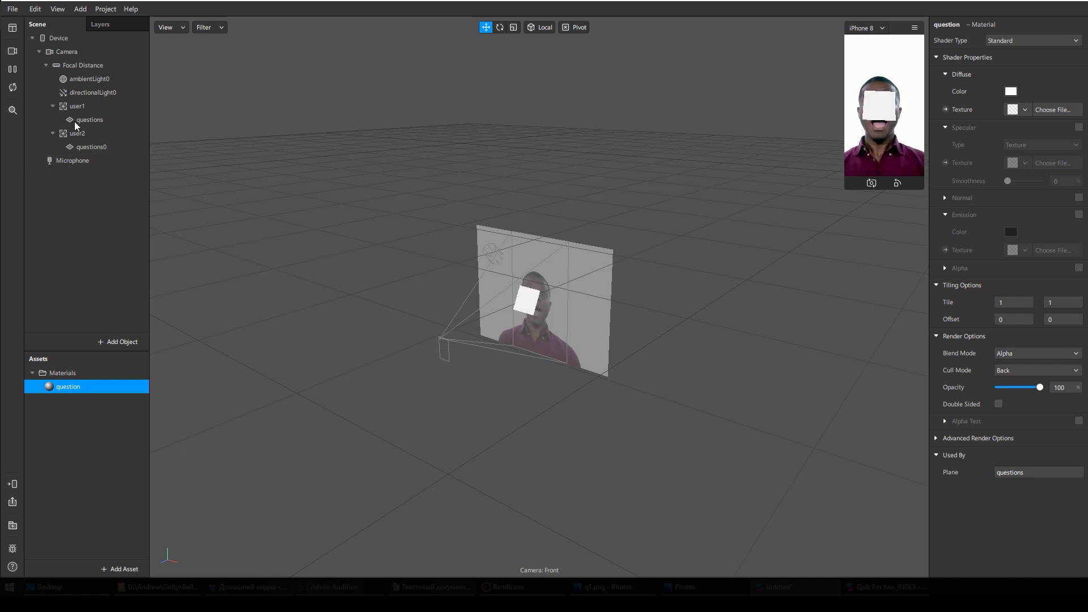
Step: Apply the question material to questions0, set its shader to Flat, and enlarge the preview
{"action": "left_click", "coordinate": [81, 147]}
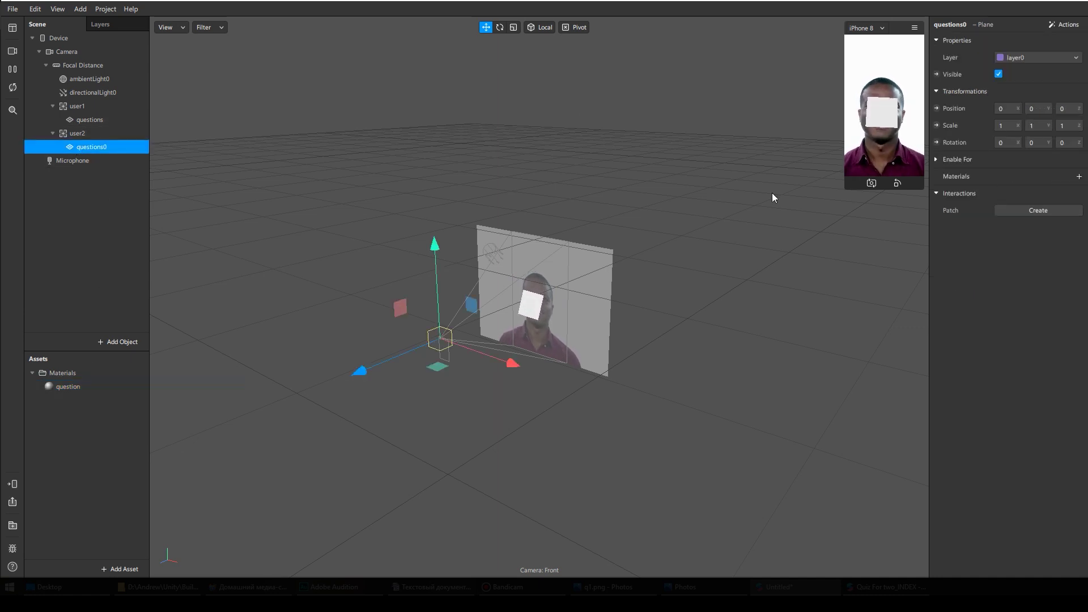
{"action": "left_click", "coordinate": [1080, 177]}
{"action": "left_click", "coordinate": [1026, 193]}
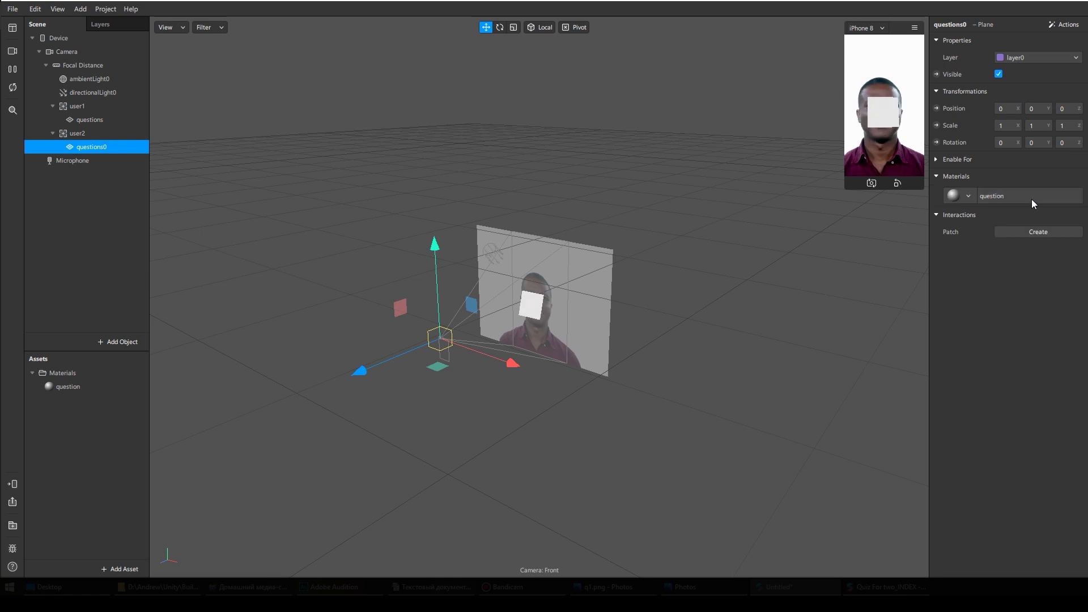
{"action": "left_click", "coordinate": [70, 387]}
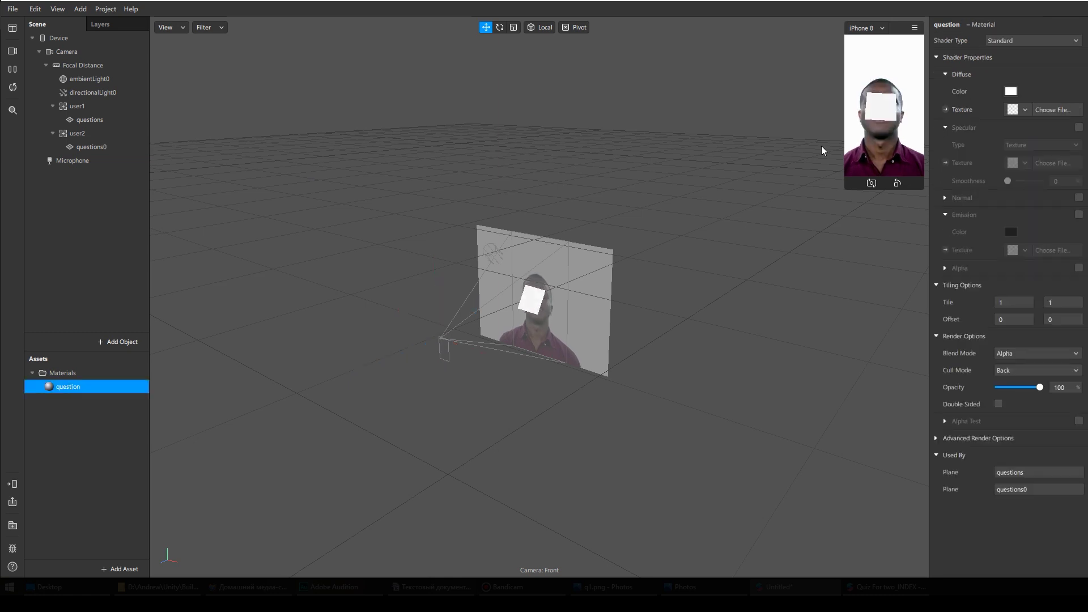
{"action": "left_click", "coordinate": [1065, 41]}
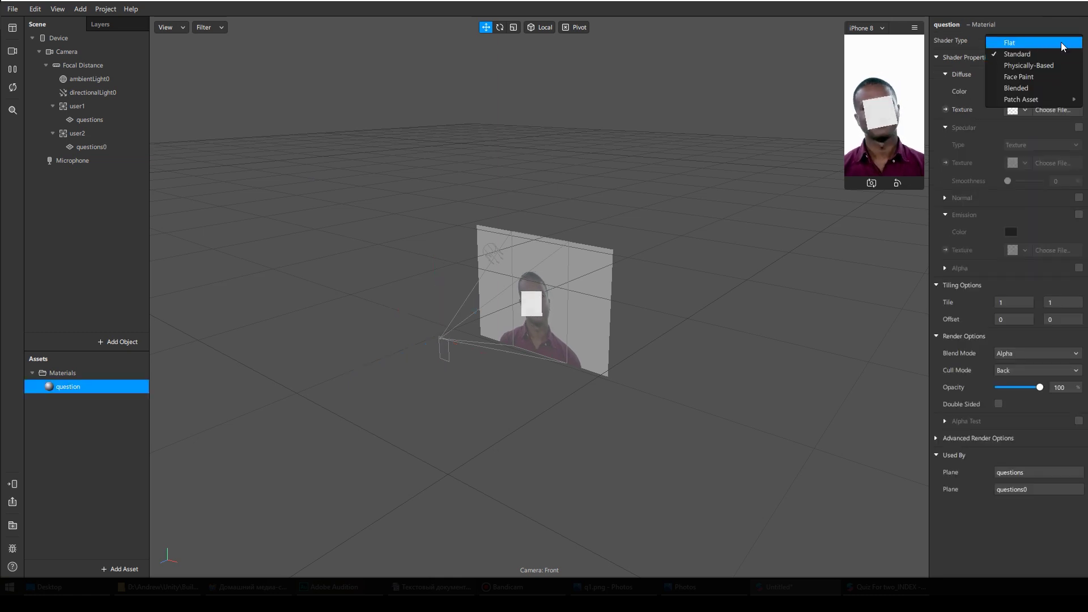
{"action": "left_click", "coordinate": [1061, 41]}
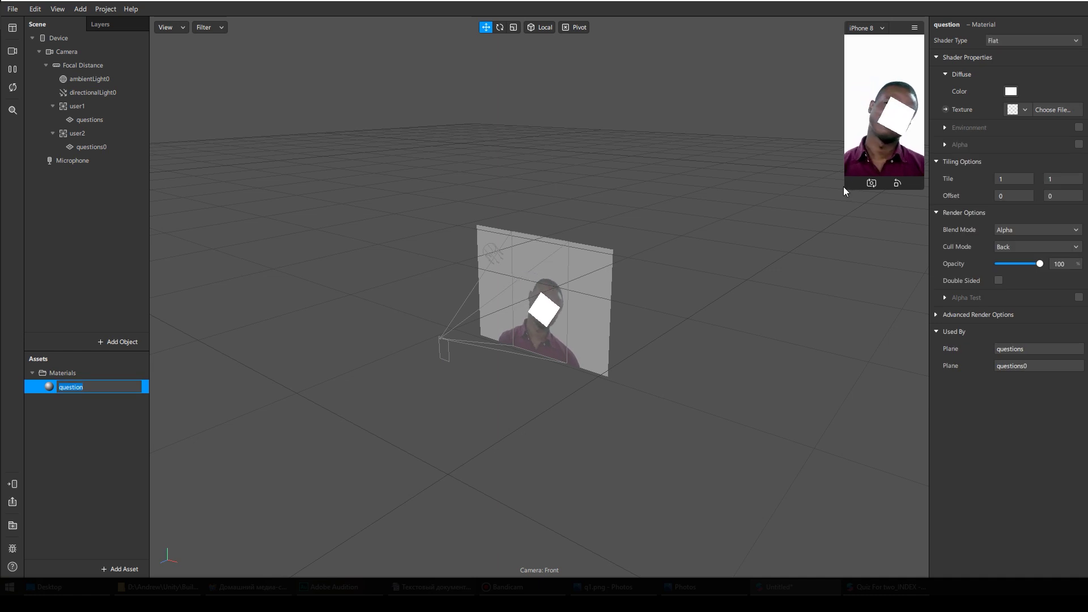
{"action": "left_click_drag", "start_coordinate": [849, 186], "coordinate": [697, 323]}
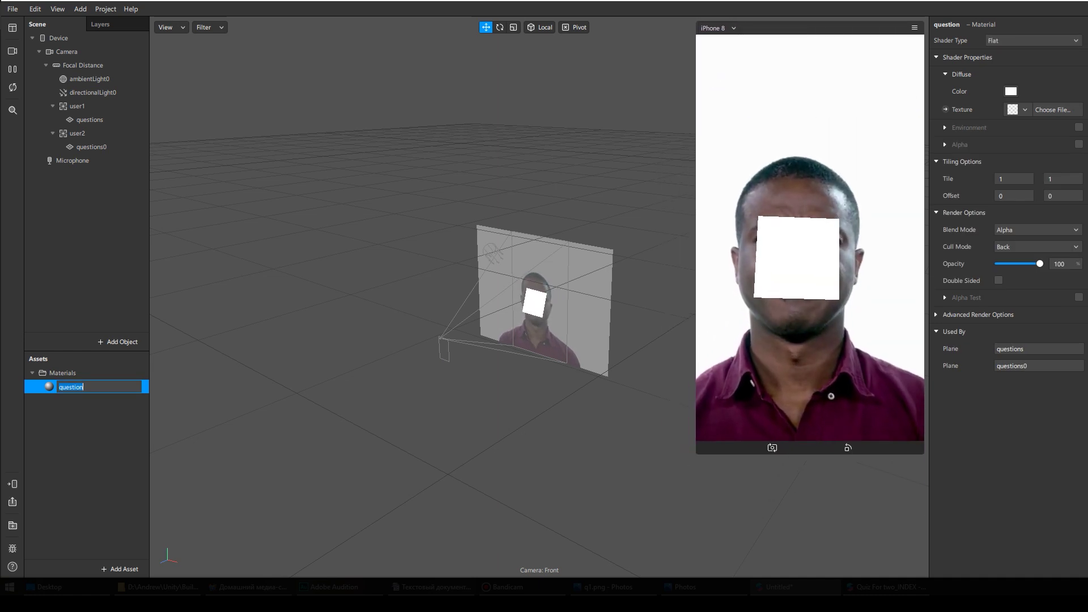
Step: Scale questions and questions0 wider along X together, then deselect them
{"action": "left_click", "coordinate": [12, 69]}
{"action": "left_click", "coordinate": [89, 120]}
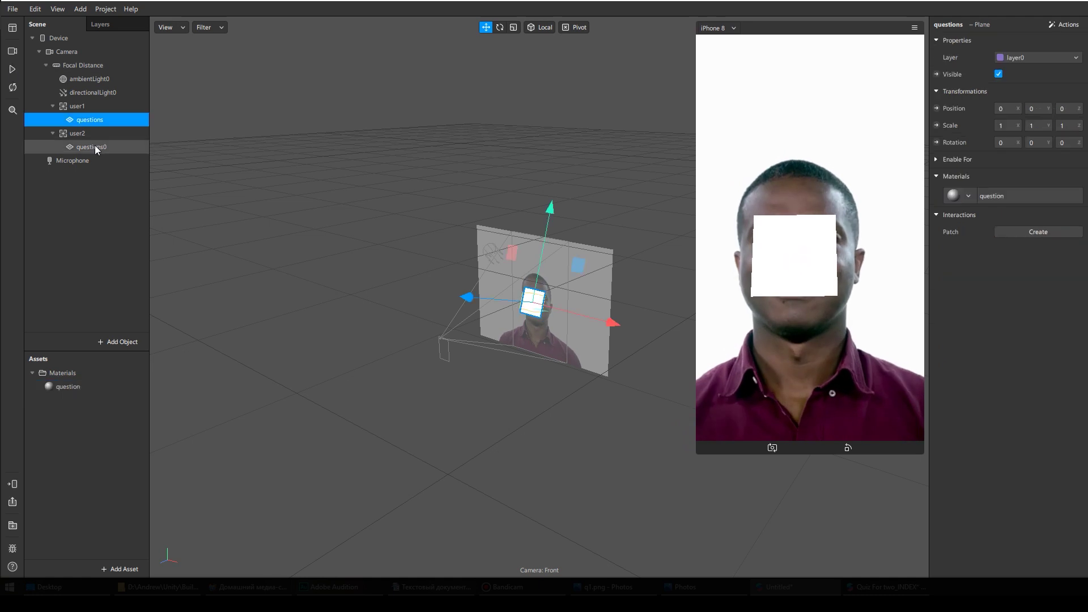
{"action": "left_click", "coordinate": [96, 146], "text": "ctrl"}
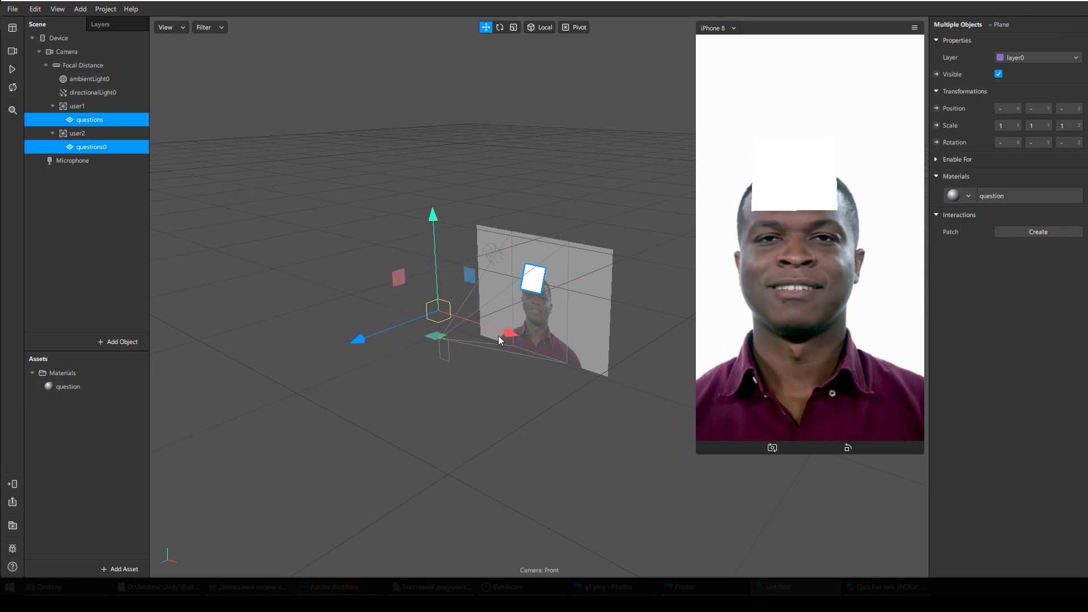
{"action": "key", "text": "r"}
{"action": "left_click_drag", "start_coordinate": [508, 333], "coordinate": [540, 339]}
{"action": "key", "text": "ctrl+p"}
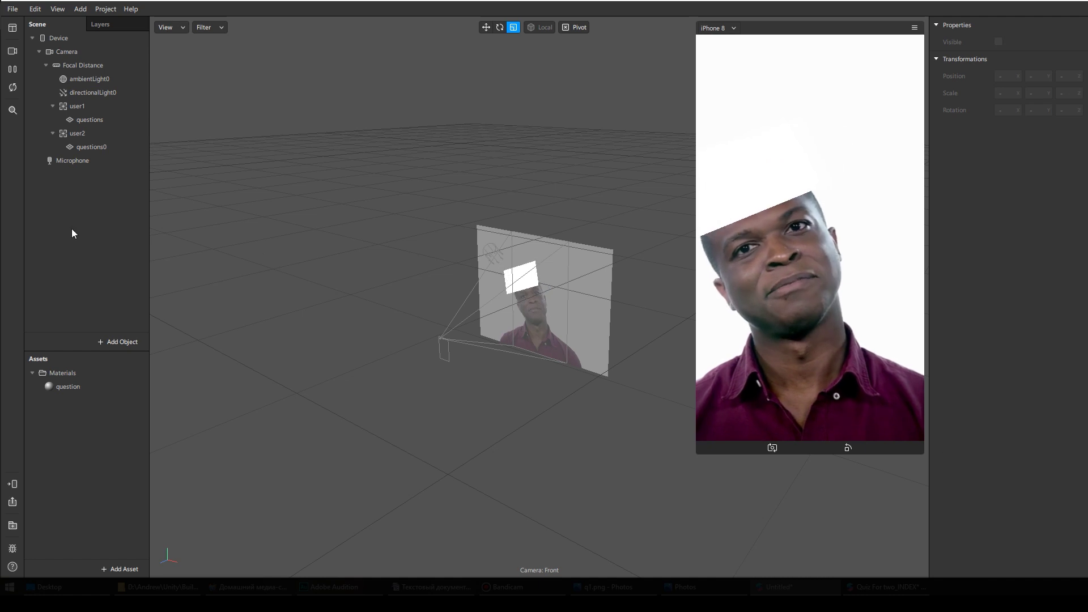
{"action": "double_click", "coordinate": [94, 386]}
{"action": "left_click", "coordinate": [81, 384]}
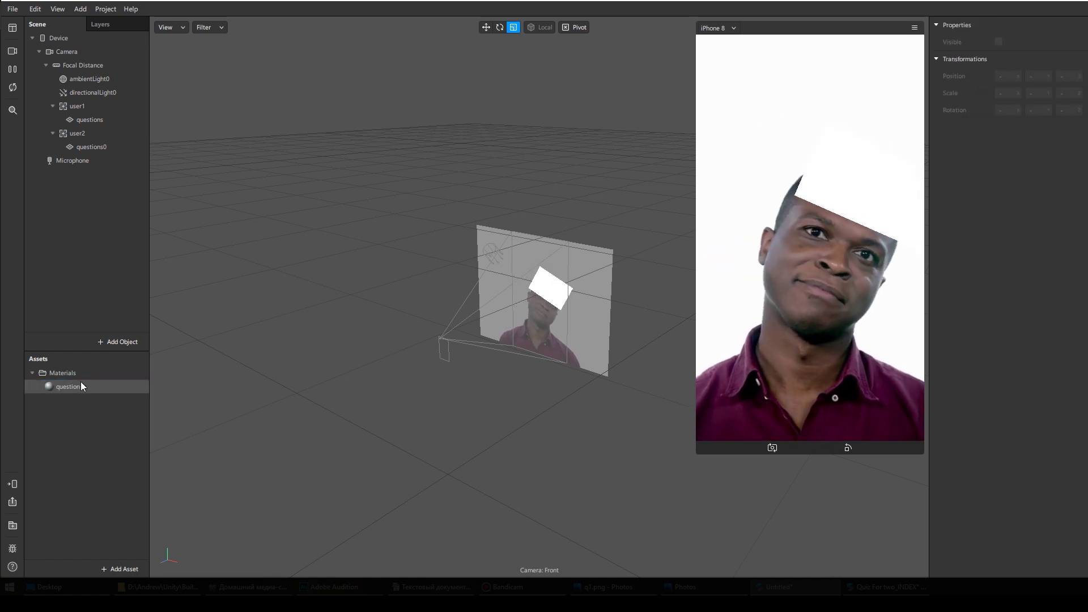
Step: Give the question material's texture a new animation sequence, animationSequence0
{"action": "left_click", "coordinate": [1023, 109]}
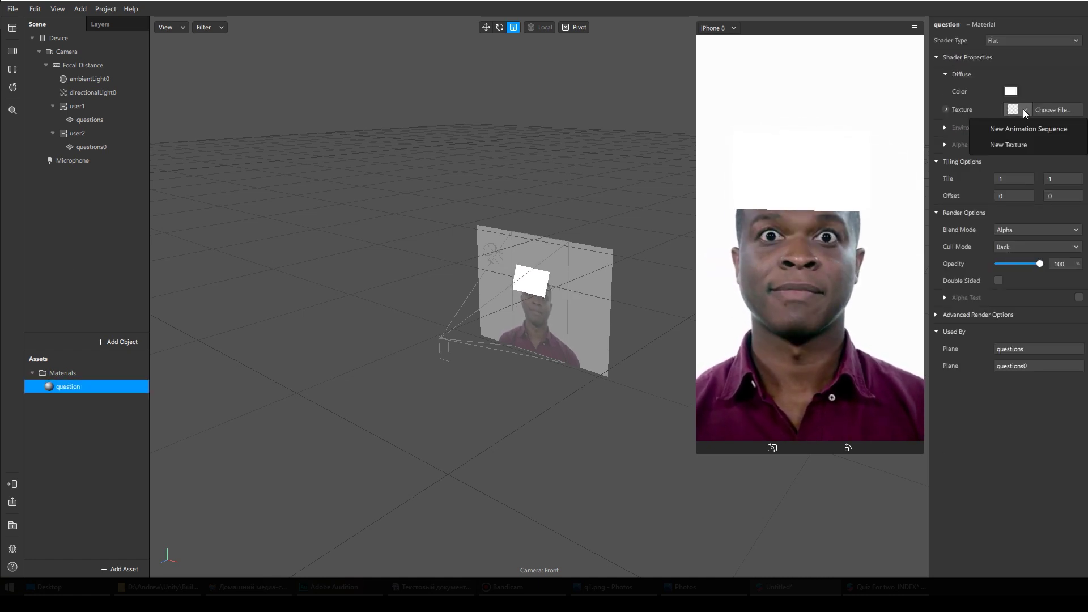
{"action": "left_click", "coordinate": [1026, 133]}
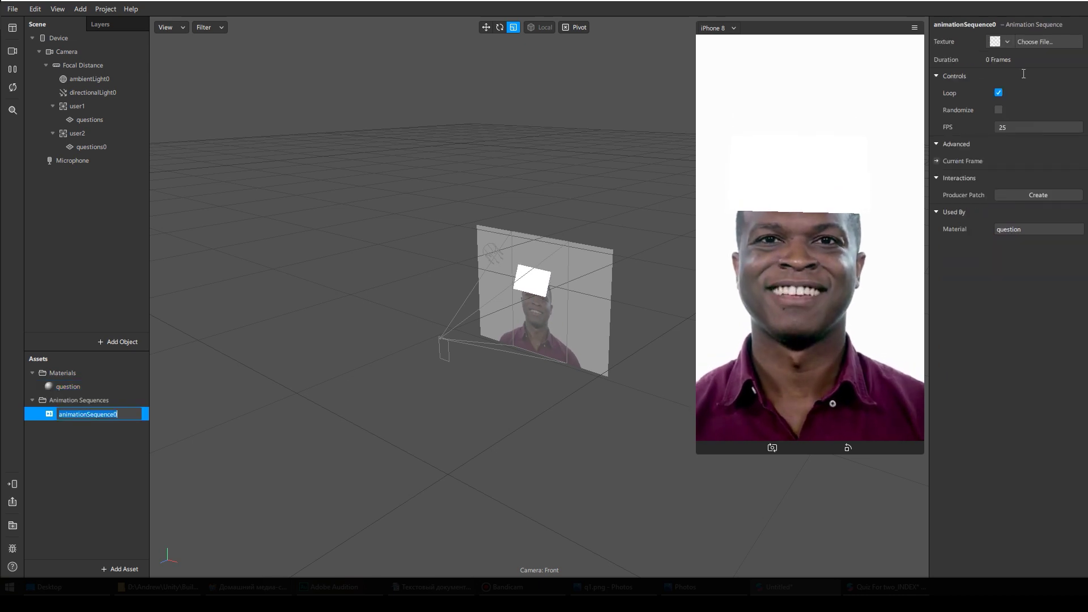
{"action": "left_click", "coordinate": [120, 463]}
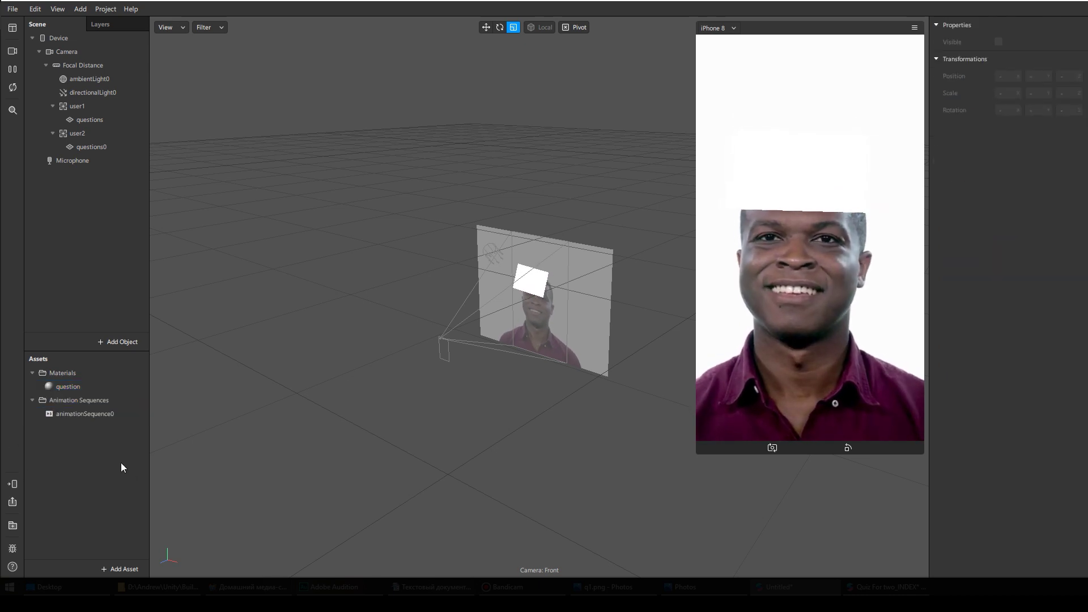
Step: Import q1.png to q4.png as animationSequence0's image texture frames
{"action": "left_click", "coordinate": [94, 414]}
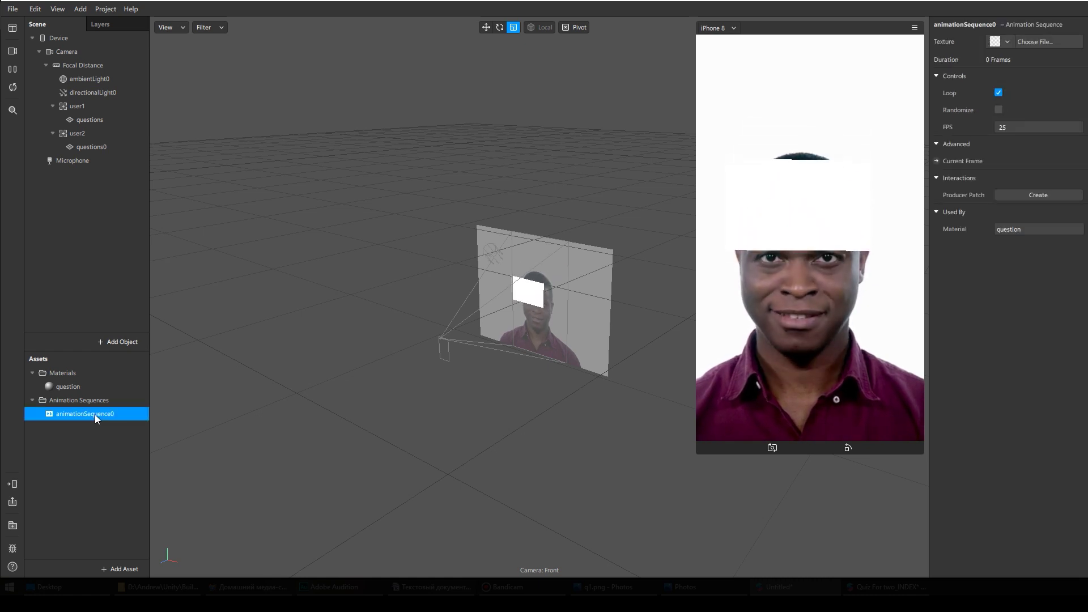
{"action": "left_click", "coordinate": [1003, 43]}
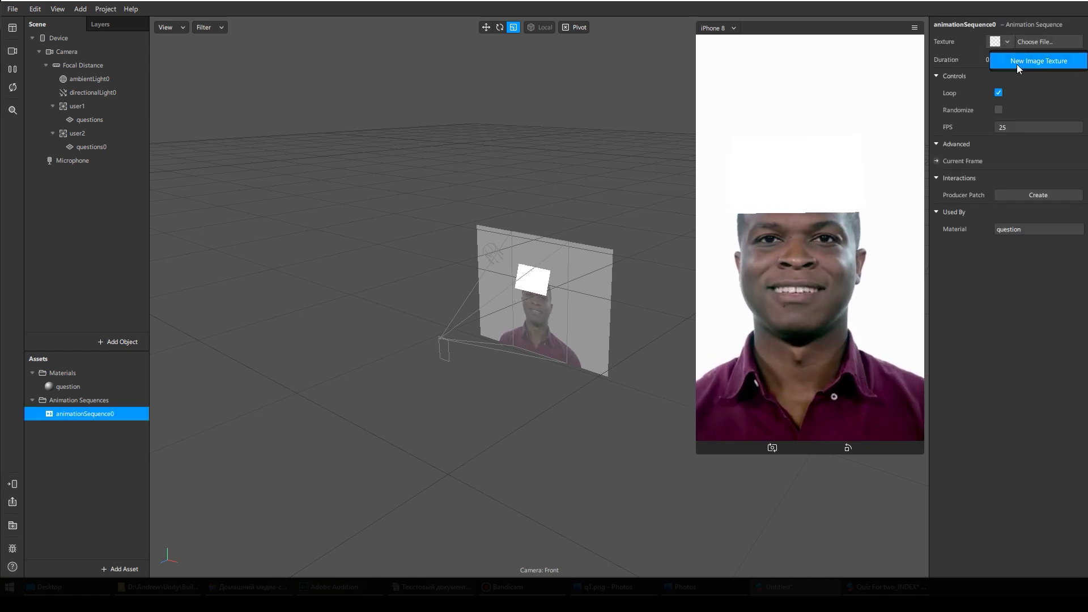
{"action": "left_click", "coordinate": [1017, 63]}
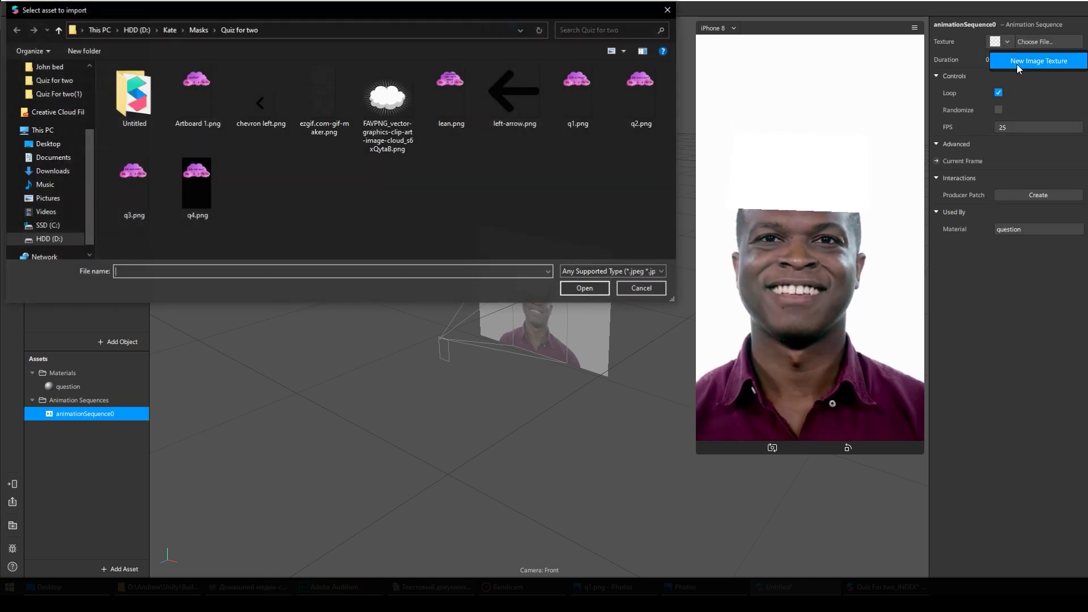
{"action": "left_click", "coordinate": [567, 101]}
{"action": "left_click", "coordinate": [189, 198], "text": "ctrl"}
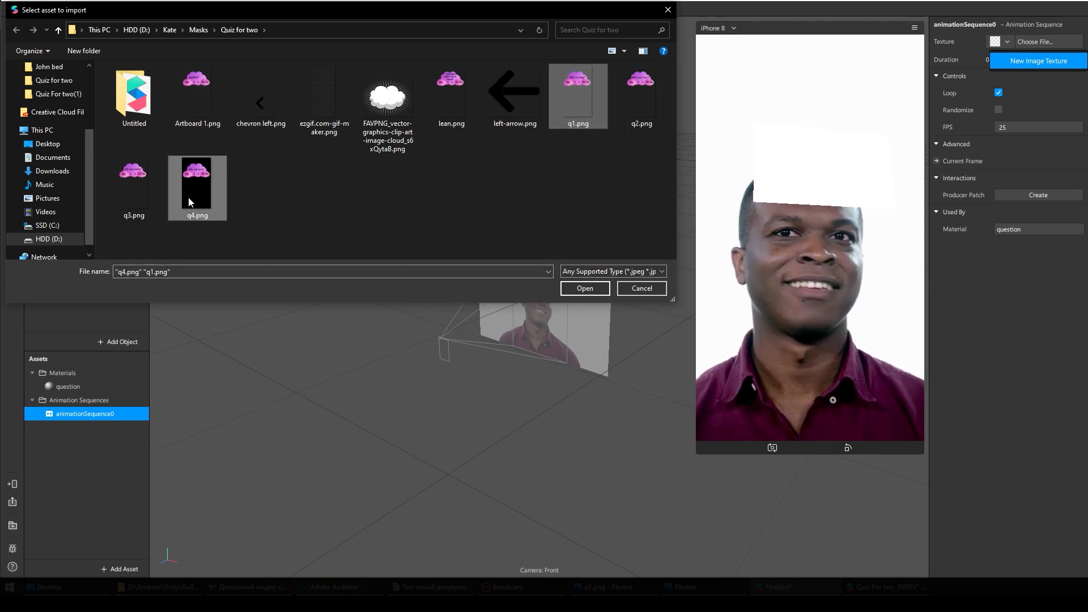
{"action": "left_click", "coordinate": [632, 95], "text": "ctrl"}
{"action": "left_click", "coordinate": [134, 187], "text": "ctrl"}
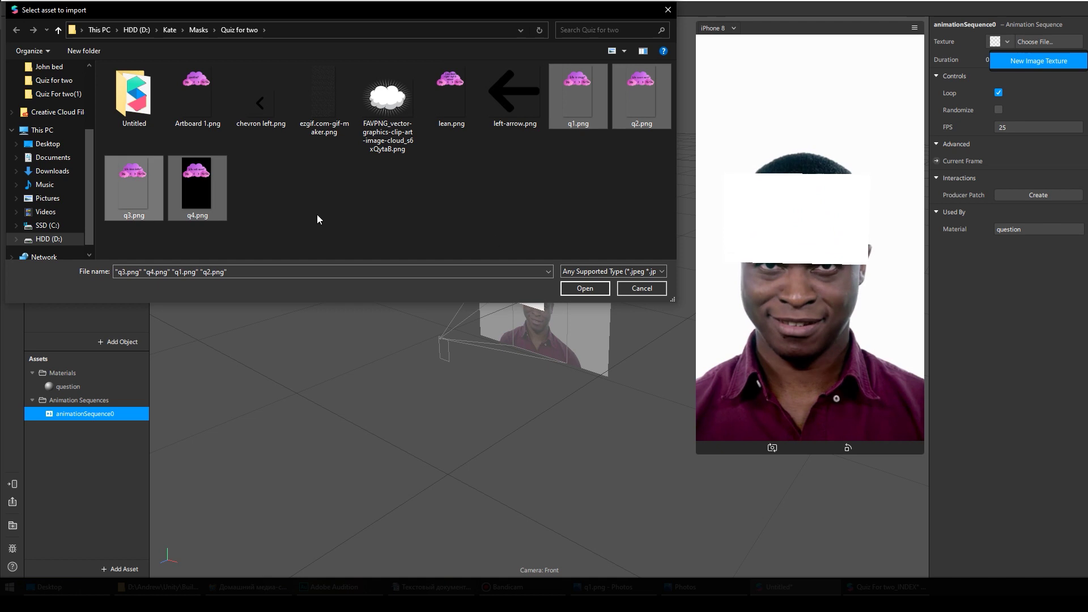
{"action": "left_click", "coordinate": [585, 287]}
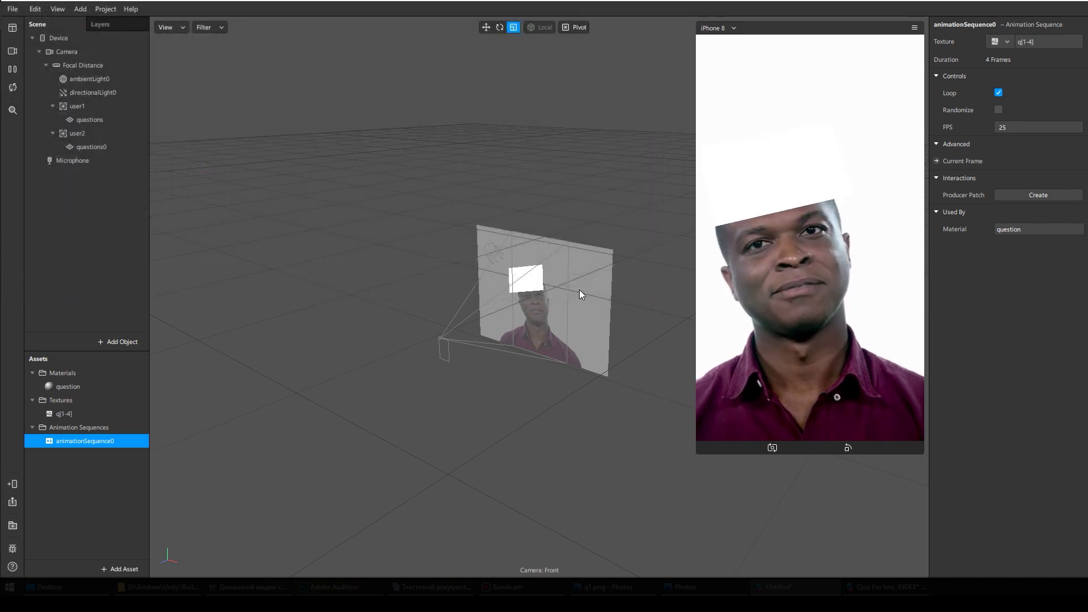
Step: Stretch both question planes taller along Y, to 2.548
{"action": "left_click", "coordinate": [80, 120]}
{"action": "left_click", "coordinate": [115, 147], "text": "ctrl"}
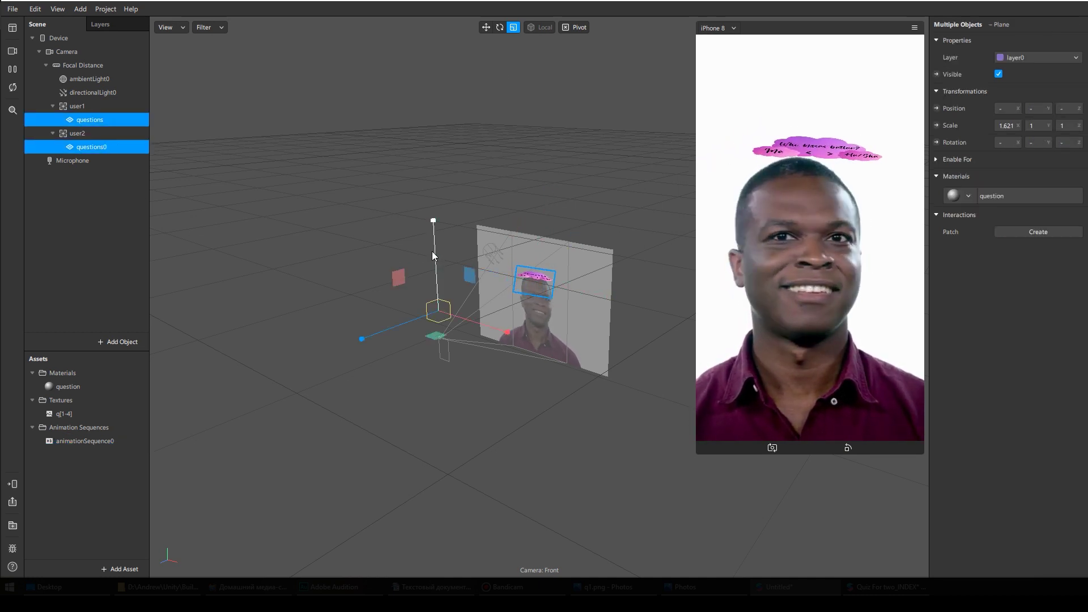
{"action": "left_click_drag", "start_coordinate": [431, 253], "coordinate": [431, 224]}
{"action": "key", "text": "w"}
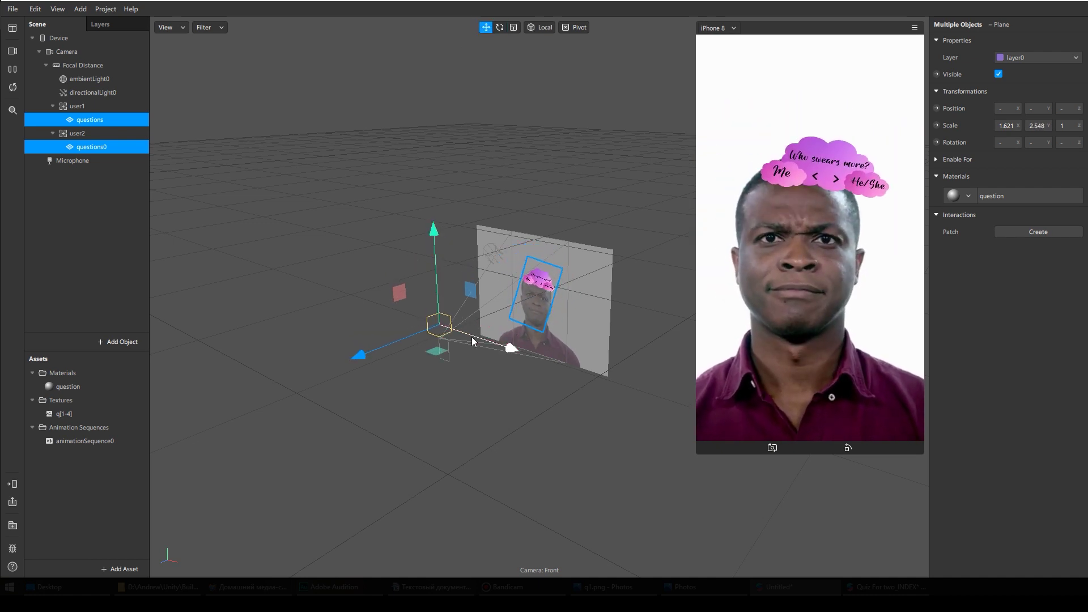
{"action": "key", "text": "ctrl+p"}
Step: Set the questions plane's X, Y and Z rotation to 0
{"action": "left_click", "coordinate": [500, 28]}
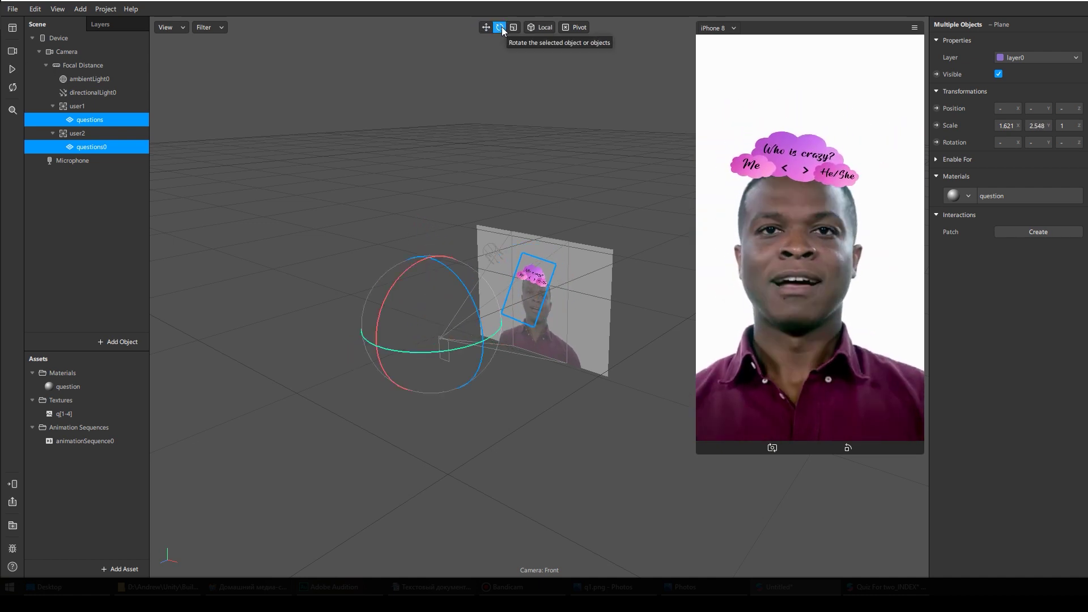
{"action": "left_click", "coordinate": [91, 147]}
{"action": "left_click", "coordinate": [90, 119], "text": "ctrl"}
{"action": "left_click", "coordinate": [89, 120]}
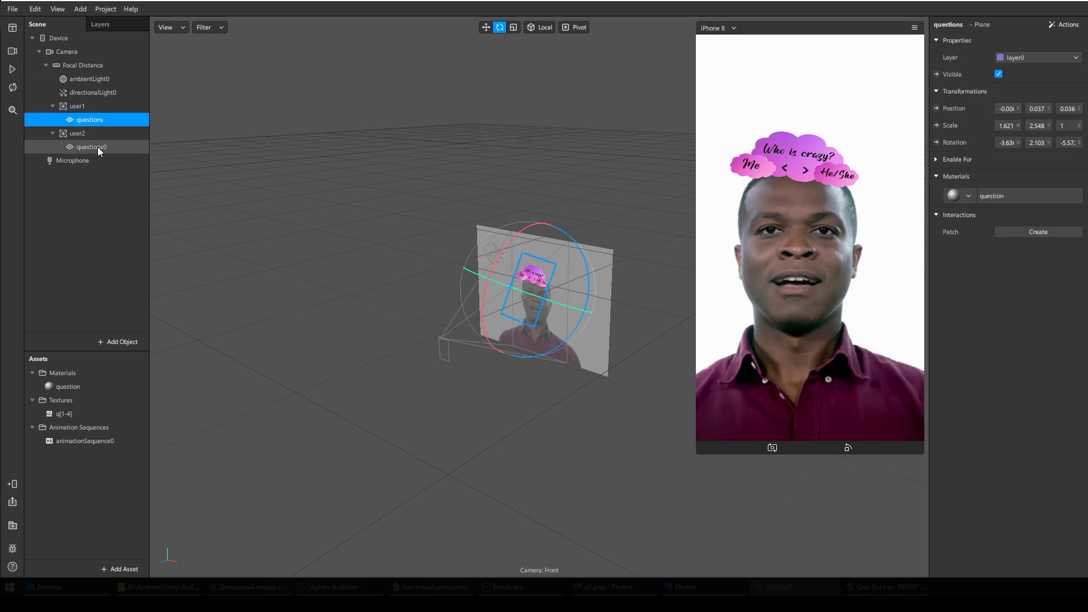
{"action": "left_click", "coordinate": [98, 147], "text": "ctrl"}
{"action": "left_click", "coordinate": [95, 120]}
{"action": "double_click", "coordinate": [1006, 142]}
{"action": "type", "text": "0"}
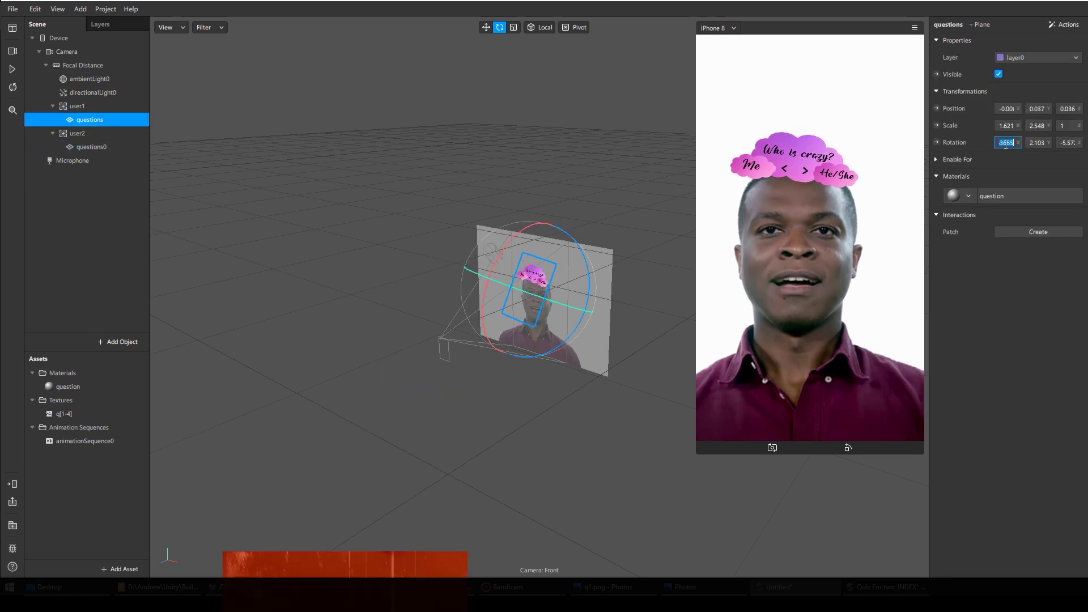
{"action": "double_click", "coordinate": [1035, 143]}
{"action": "type", "text": "0.73"}
{"action": "key", "text": "BackSpace"}
{"action": "key", "text": "BackSpace"}
{"action": "key", "text": "BackSpace"}
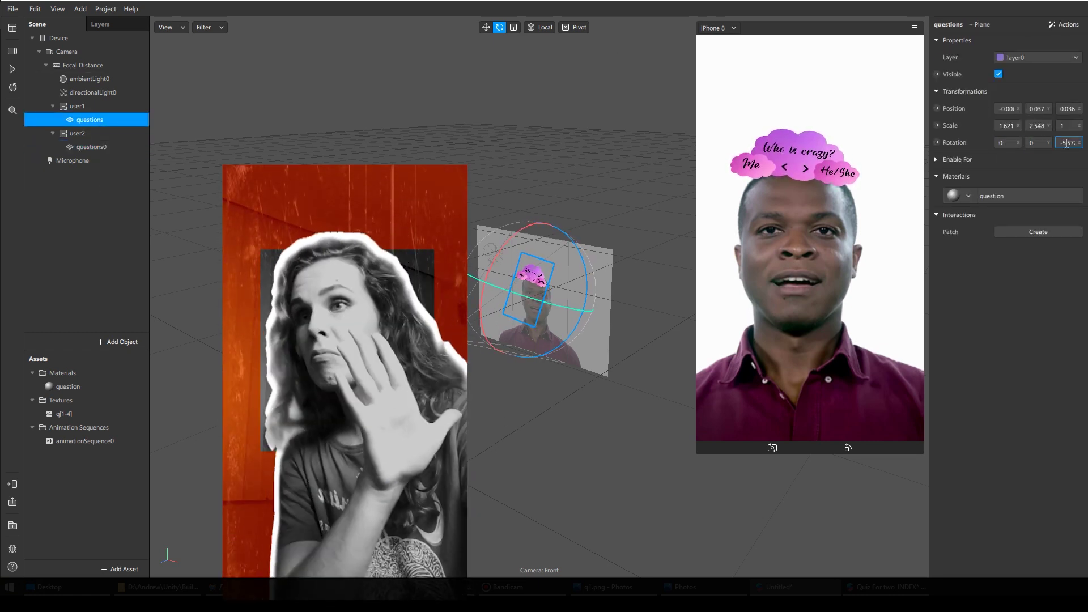
{"action": "double_click", "coordinate": [1069, 143]}
{"action": "type", "text": "0"}
{"action": "left_click", "coordinate": [90, 147], "text": "ctrl"}
Step: Set the questions plane's X and Y position to 0
{"action": "left_click", "coordinate": [99, 121]}
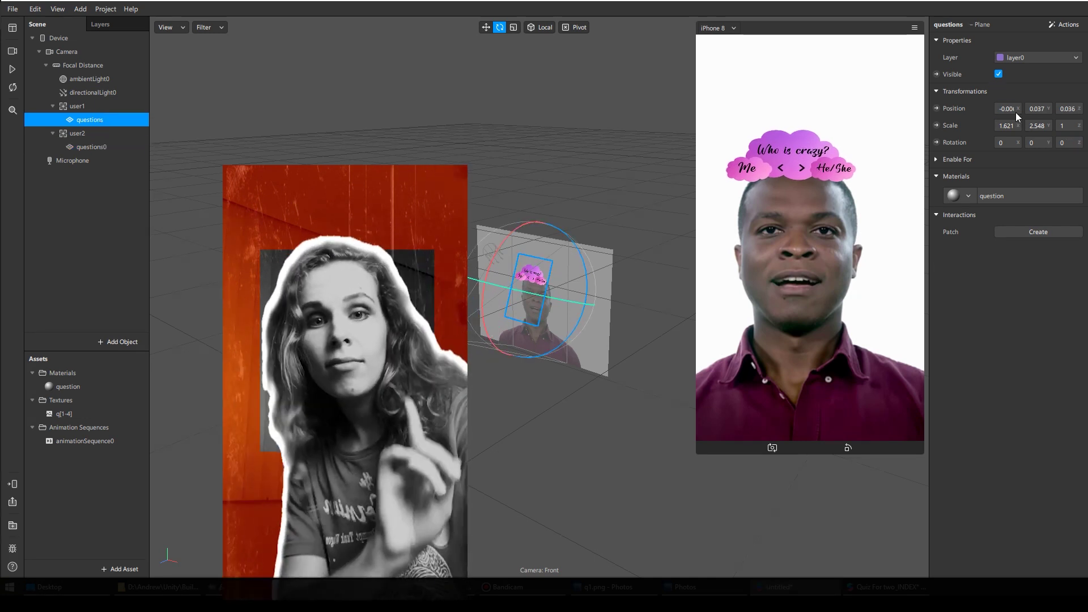
{"action": "double_click", "coordinate": [1006, 108]}
{"action": "type", "text": "0"}
{"action": "double_click", "coordinate": [1037, 108]}
{"action": "type", "text": "0"}
{"action": "left_click", "coordinate": [1068, 109]}
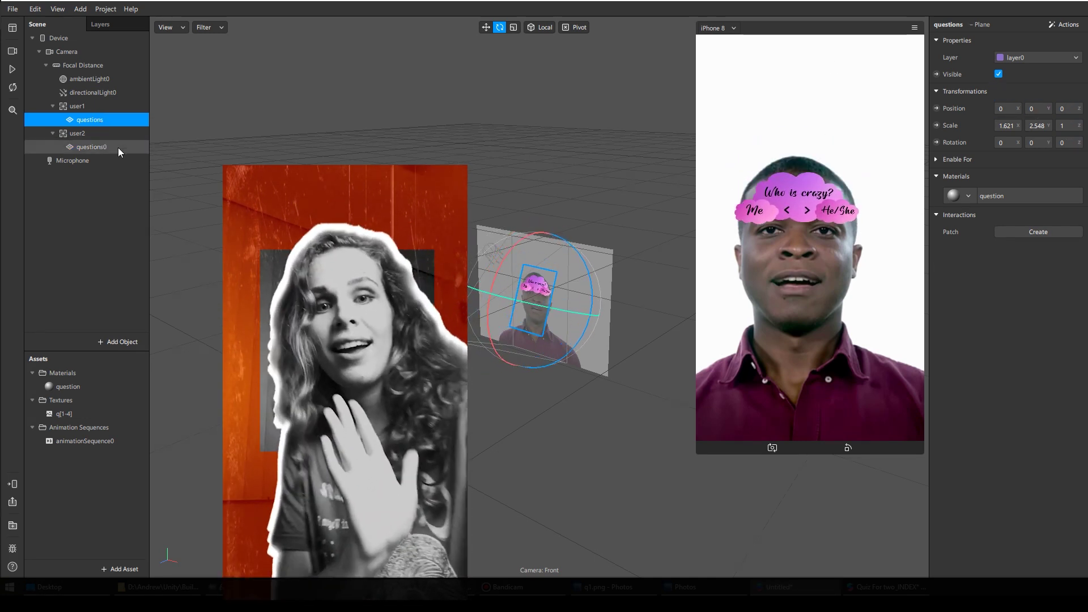
Step: Reselect both question planes with the Scale tool, then deselect them
{"action": "left_click", "coordinate": [91, 147]}
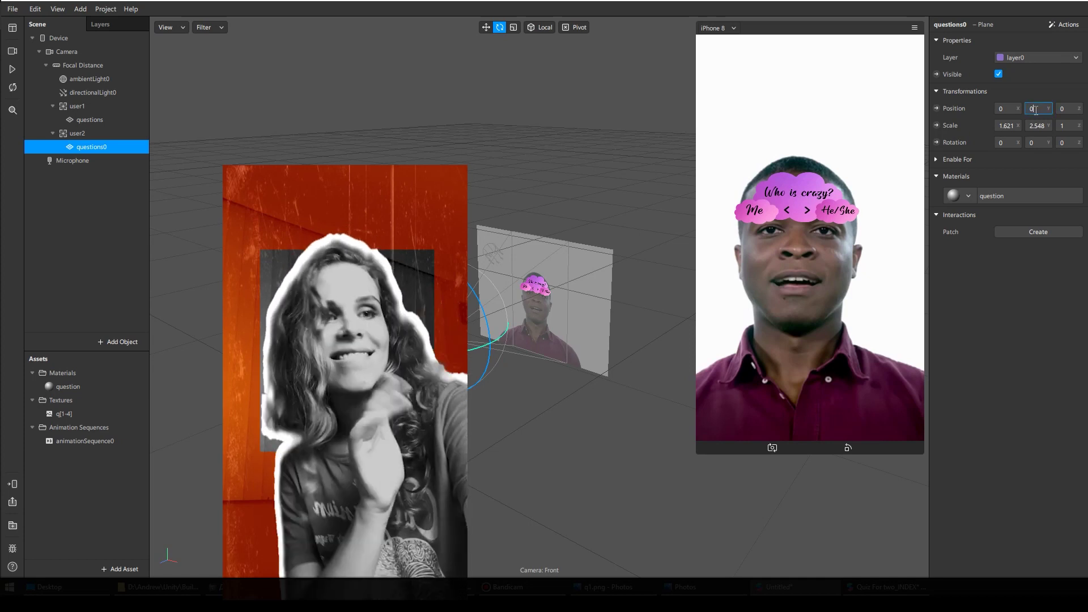
{"action": "left_click", "coordinate": [84, 120], "text": "ctrl"}
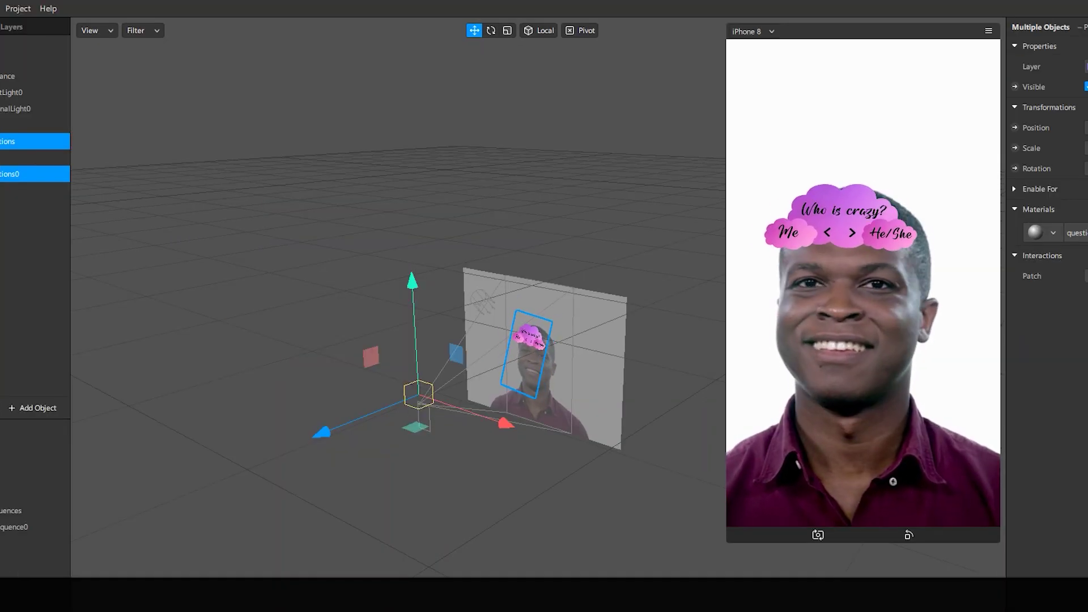
{"action": "left_click", "coordinate": [510, 34]}
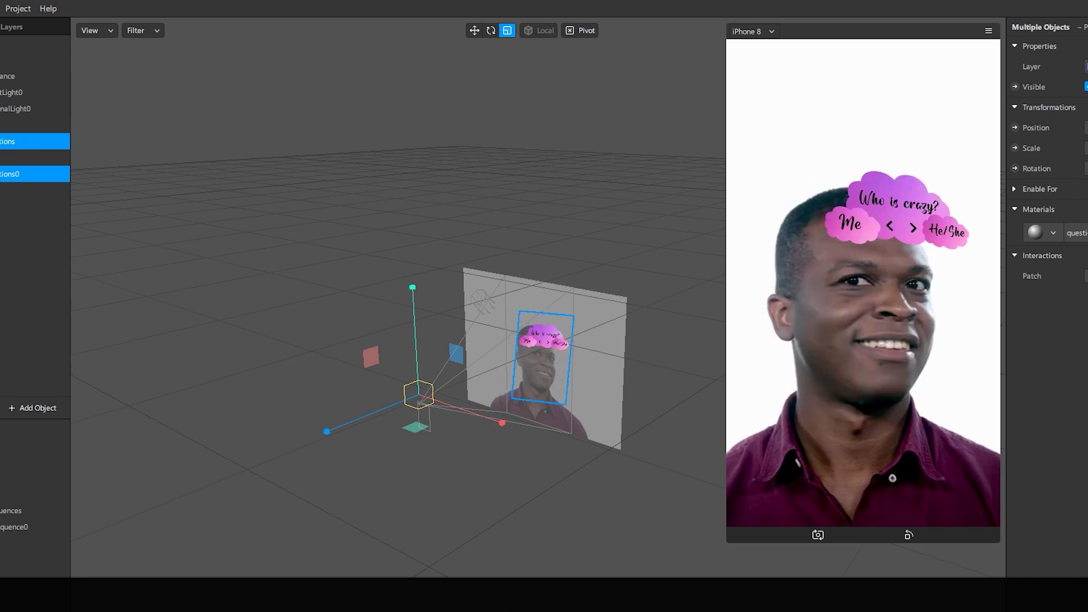
{"action": "left_click", "coordinate": [53, 198]}
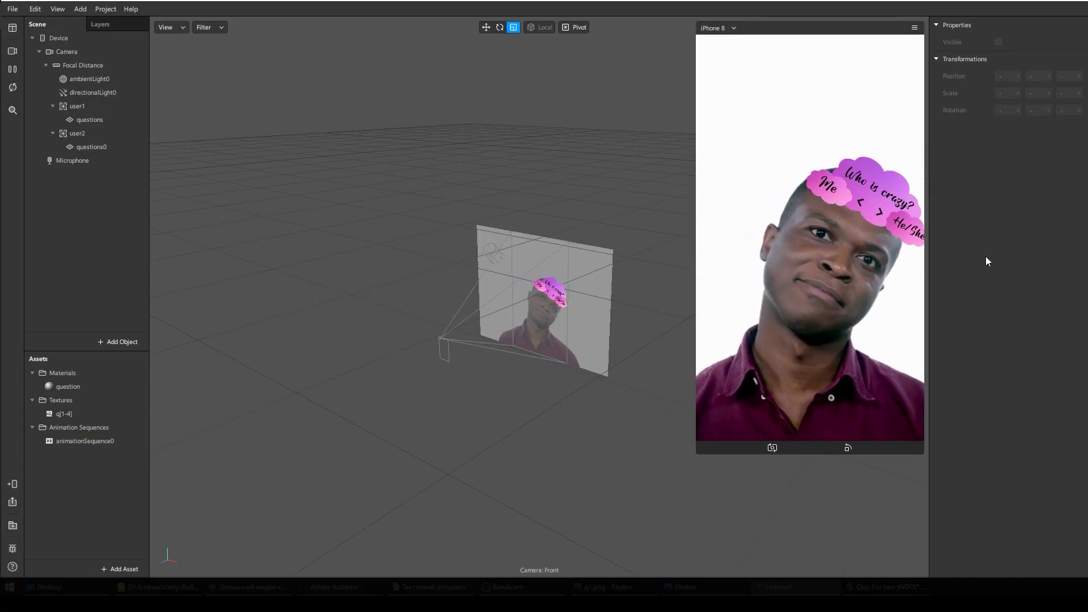
Step: Show the Patch Editor, make it taller, and shrink the phone preview
{"action": "left_click", "coordinate": [56, 8]}
{"action": "left_click", "coordinate": [71, 26]}
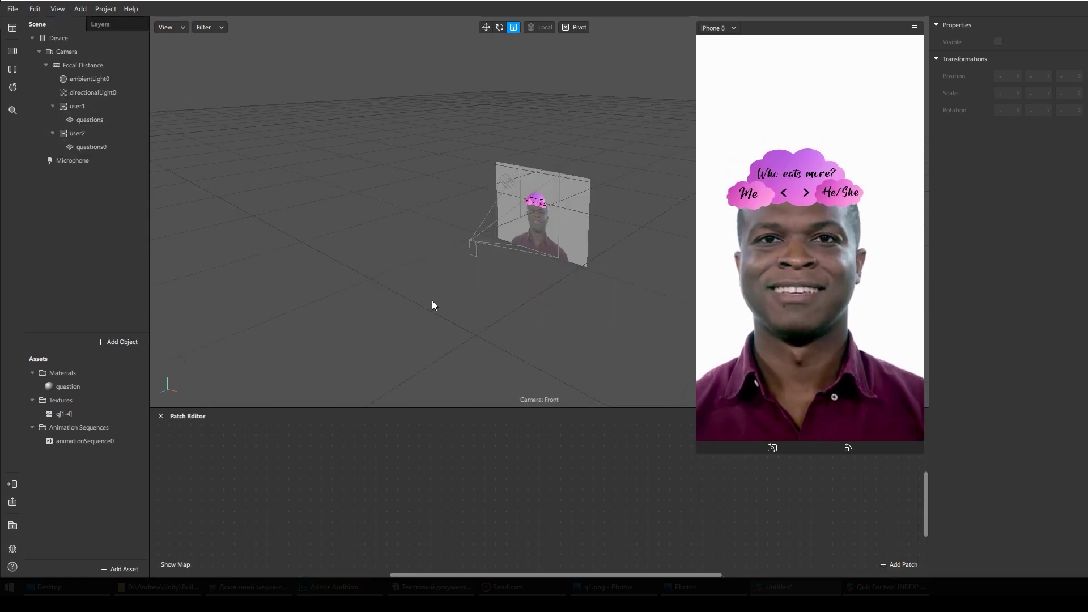
{"action": "left_click_drag", "start_coordinate": [404, 410], "coordinate": [443, 165]}
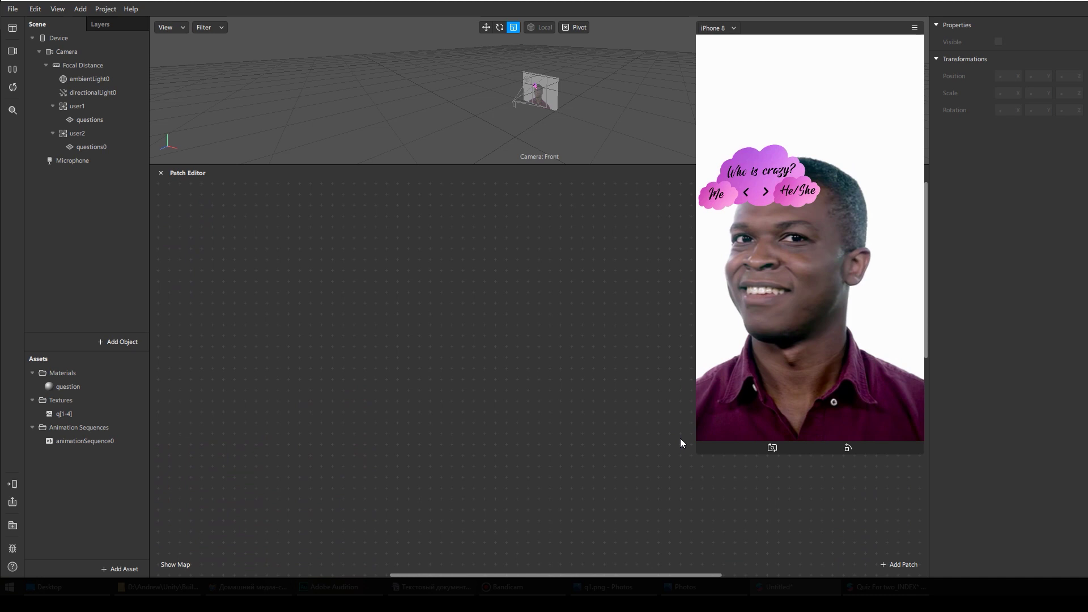
{"action": "left_click_drag", "start_coordinate": [698, 452], "coordinate": [816, 211]}
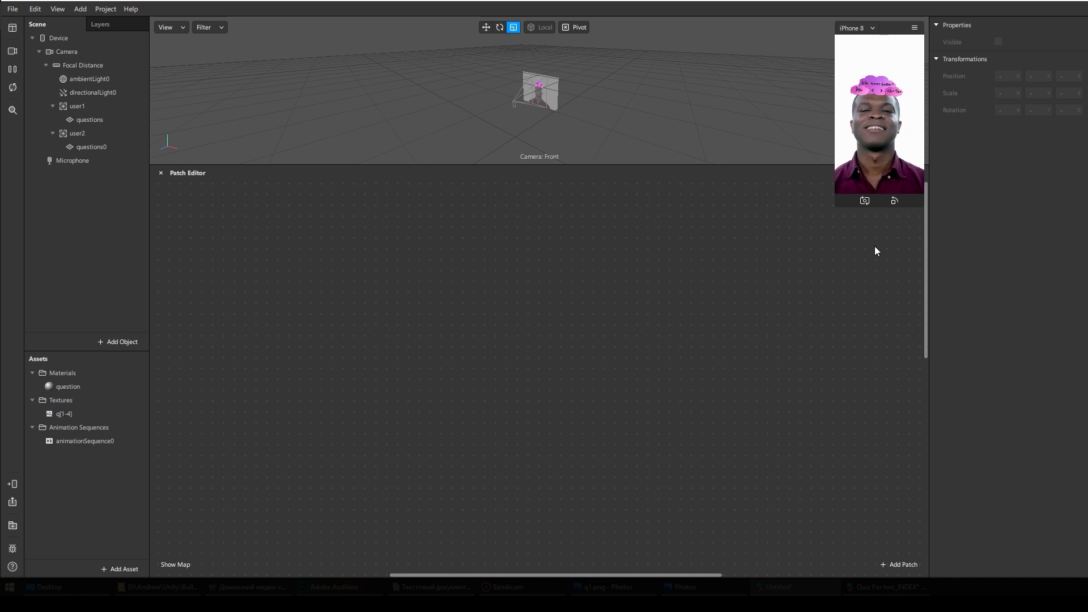
Step: Add a Runtime patch followed by an Offset patch
{"action": "double_click", "coordinate": [204, 232]}
{"action": "type", "text": "runtime"}
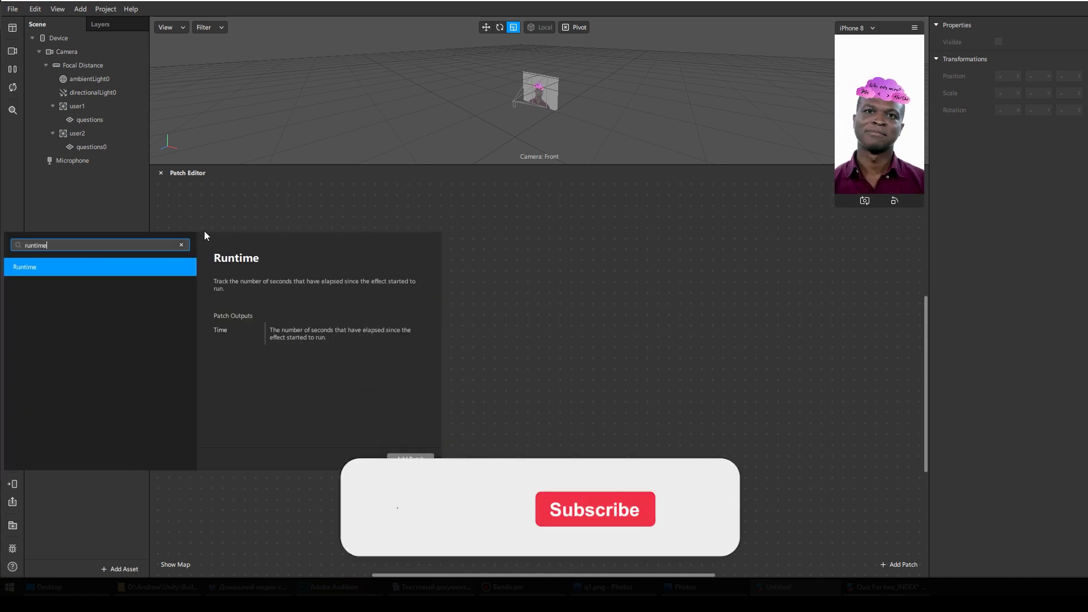
{"action": "key", "text": "Return"}
{"action": "left_click_drag", "start_coordinate": [241, 241], "coordinate": [286, 261]}
{"action": "double_click", "coordinate": [305, 274]}
{"action": "type", "text": "off"}
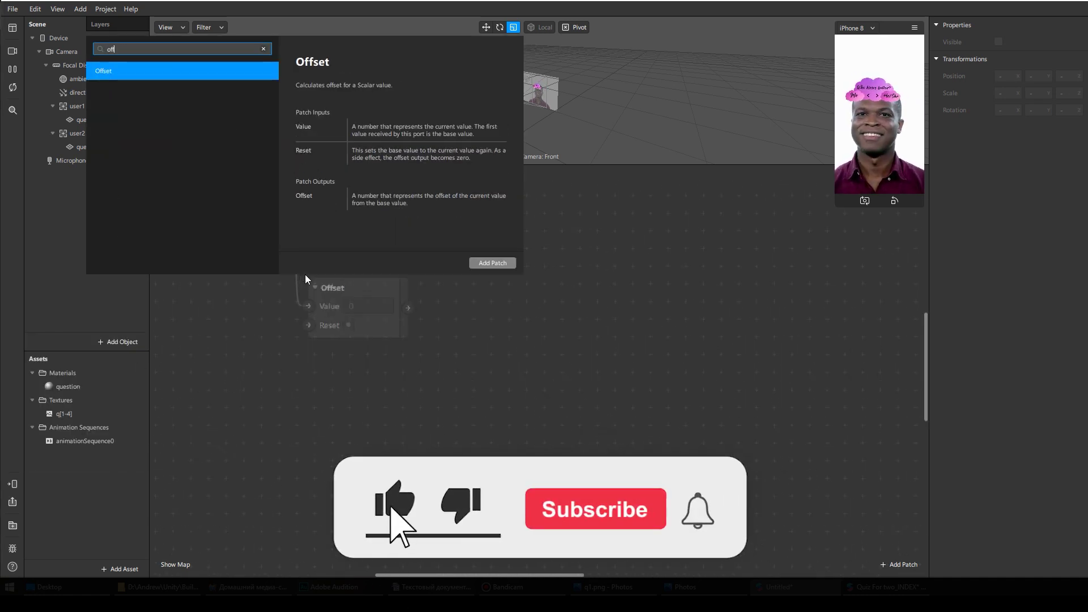
{"action": "key", "text": "Return"}
Step: Chain Less Than, Loop Animation and Random patches after Offset
{"action": "left_click_drag", "start_coordinate": [409, 308], "coordinate": [445, 333]}
{"action": "type", "text": "less"}
{"action": "key", "text": "Return"}
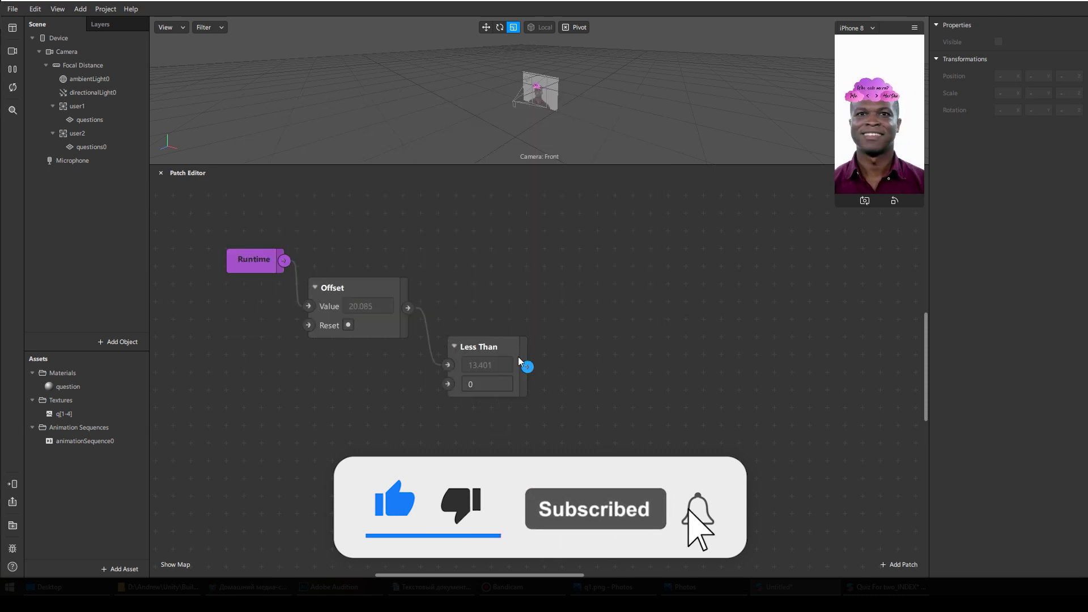
{"action": "left_click_drag", "start_coordinate": [527, 366], "coordinate": [569, 353]}
{"action": "type", "text": "loop"}
{"action": "key", "text": "Return"}
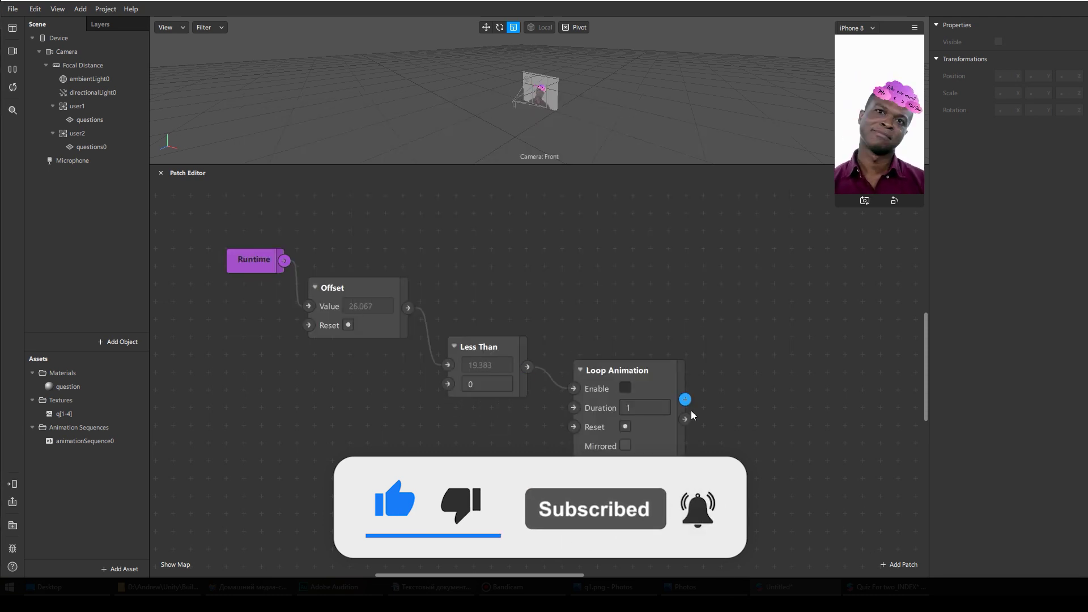
{"action": "left_click_drag", "start_coordinate": [685, 419], "coordinate": [722, 376]}
{"action": "type", "text": "rando"}
{"action": "key", "text": "Return"}
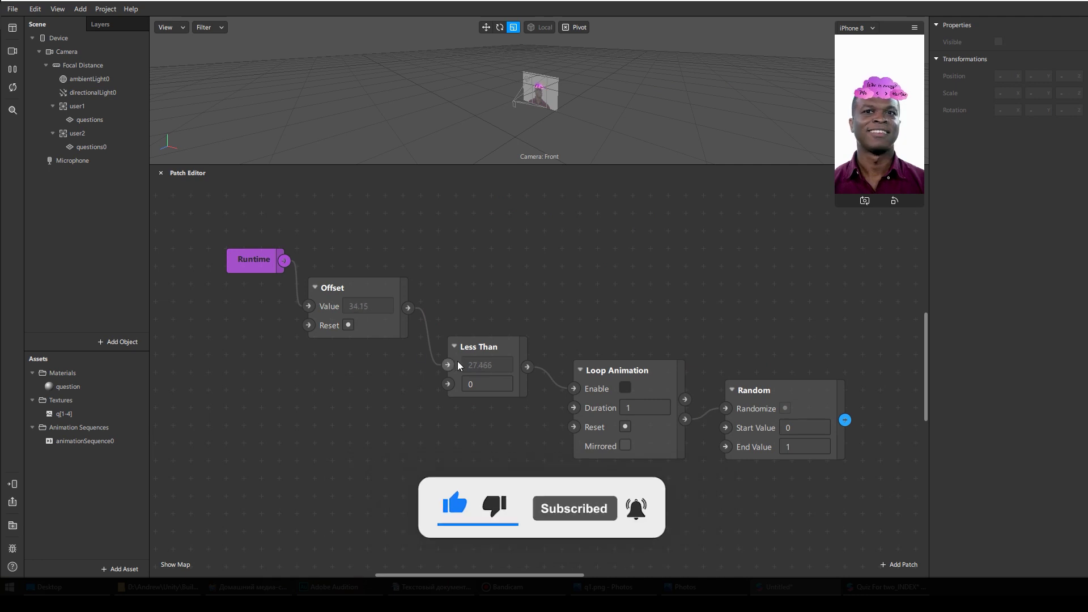
Step: Set Less Than to 5, Loop Animation duration to 0.09, and Random end value to 4
{"action": "left_click", "coordinate": [485, 385]}
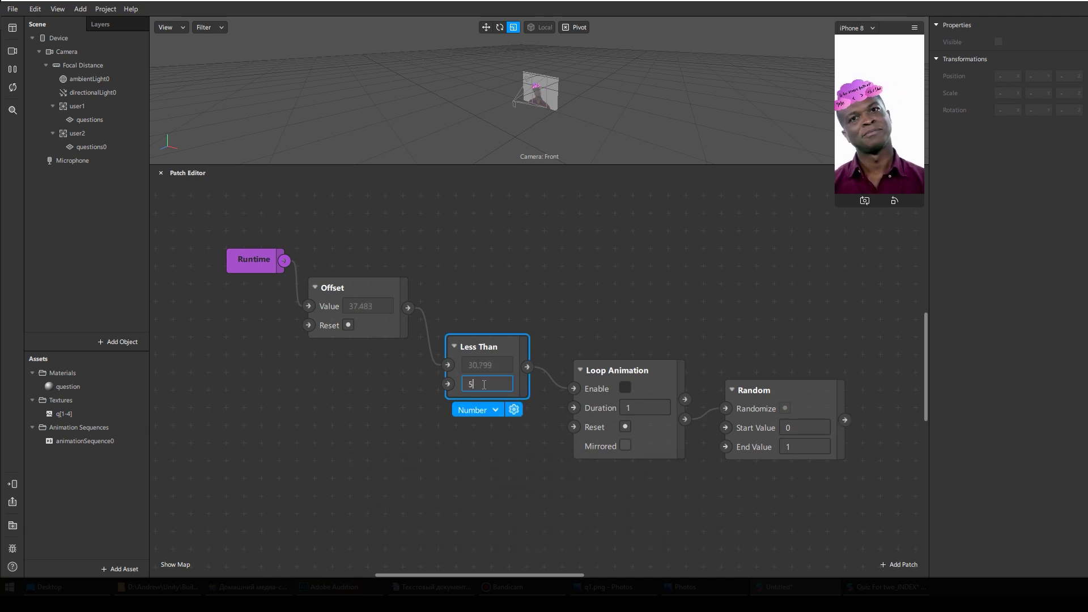
{"action": "left_click", "coordinate": [605, 290]}
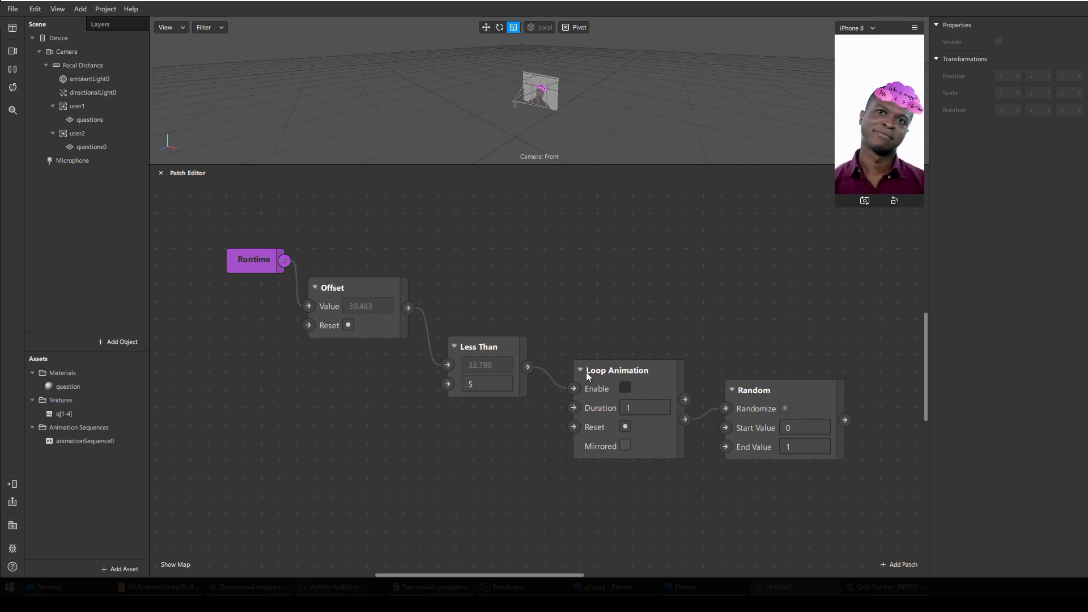
{"action": "left_click", "coordinate": [631, 407]}
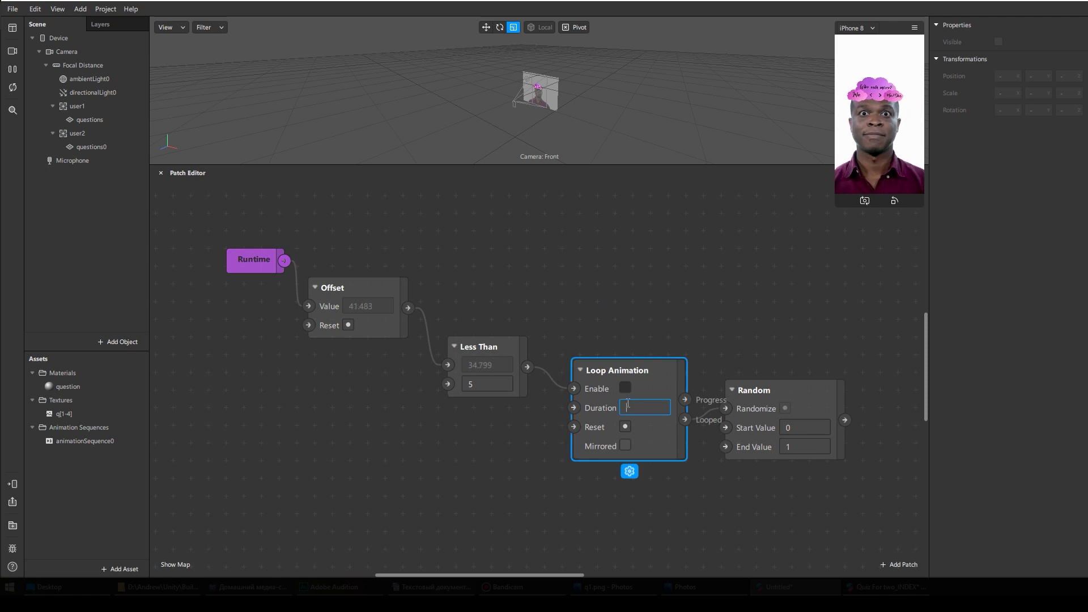
{"action": "type", "text": "0.09"}
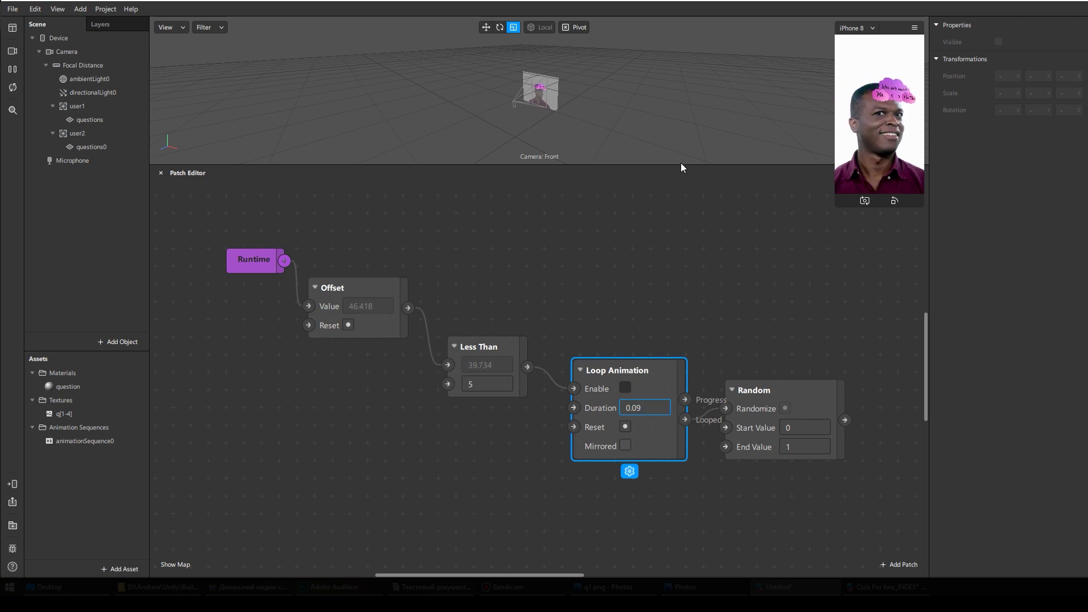
{"action": "left_click", "coordinate": [697, 201]}
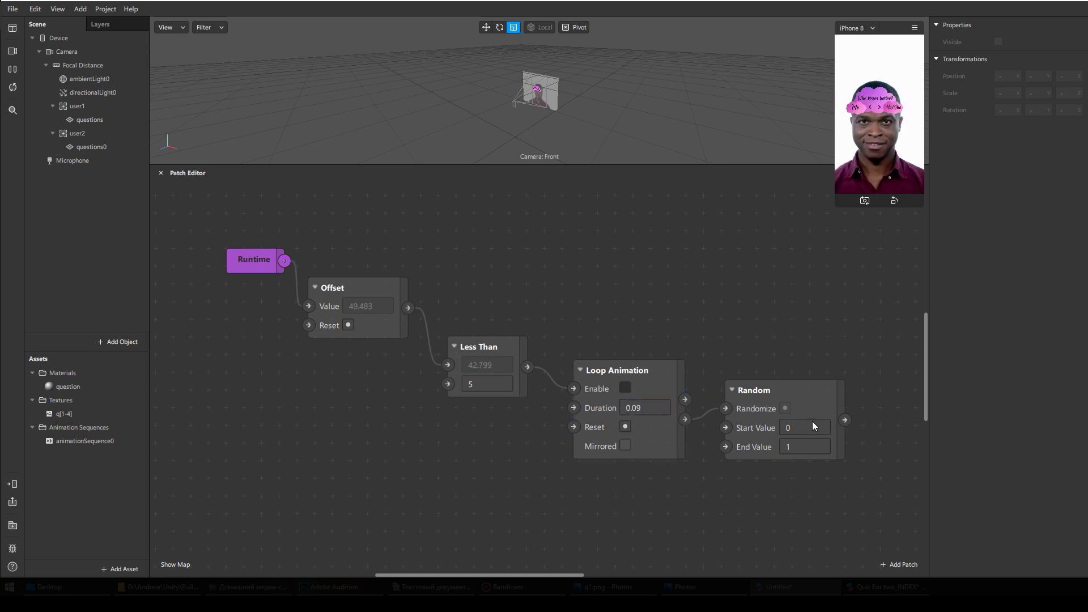
{"action": "left_click", "coordinate": [795, 448]}
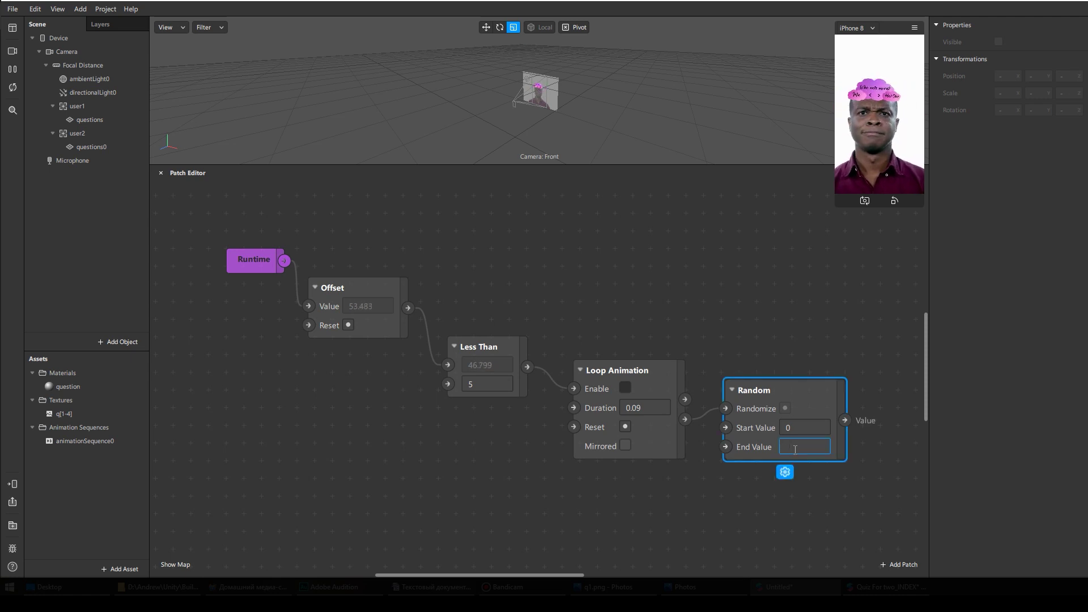
{"action": "type", "text": "4"}
{"action": "left_click", "coordinate": [767, 346]}
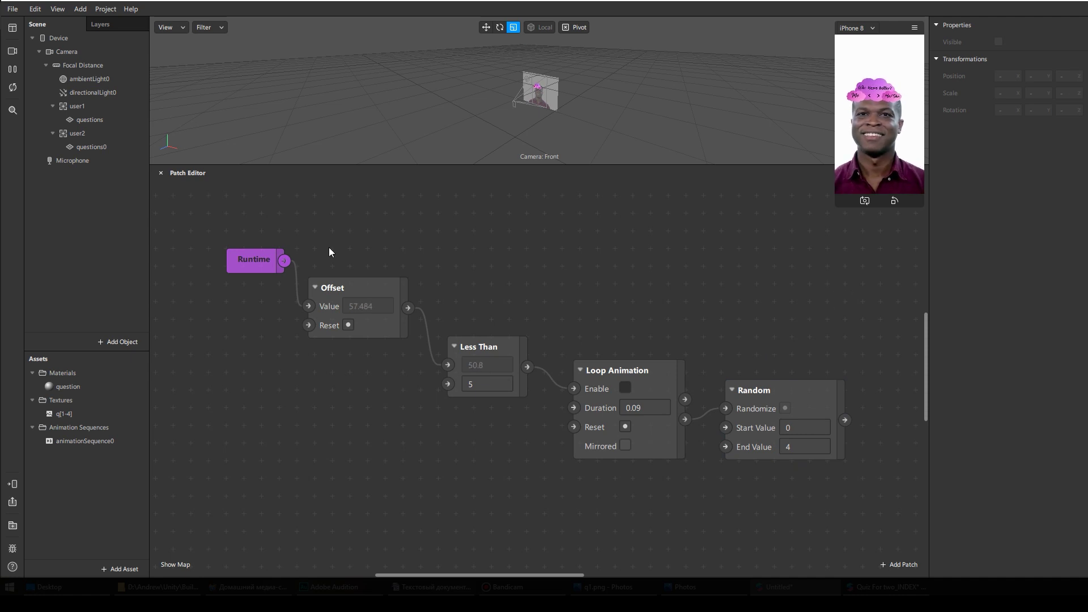
Step: Add a Round patch fed by Random's output
{"action": "left_click_drag", "start_coordinate": [845, 420], "coordinate": [691, 396]}
{"action": "type", "text": "r"}
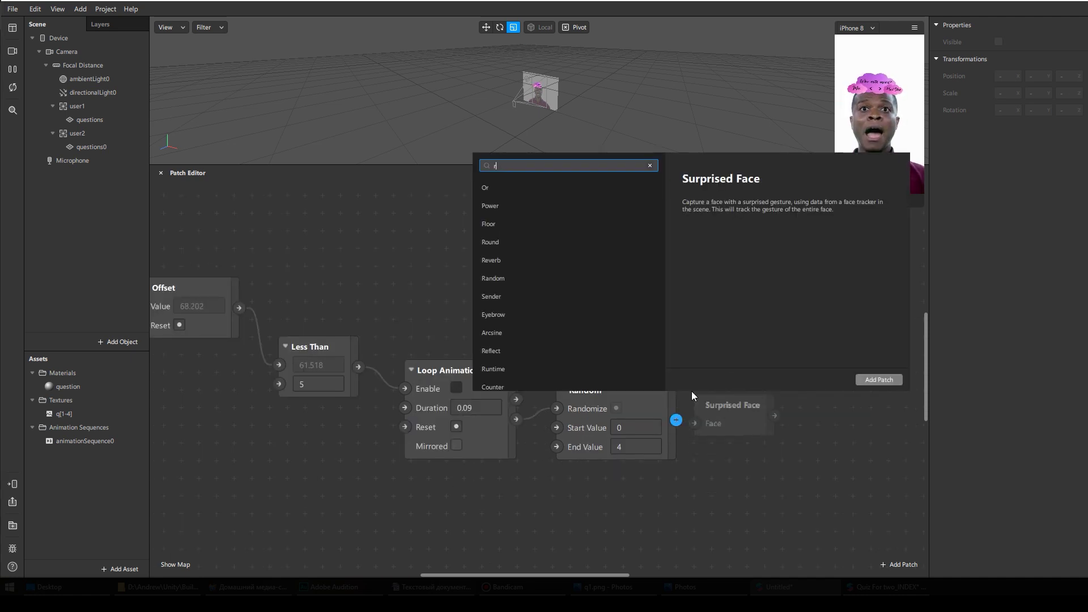
{"action": "type", "text": "ound"}
{"action": "key", "text": "Up"}
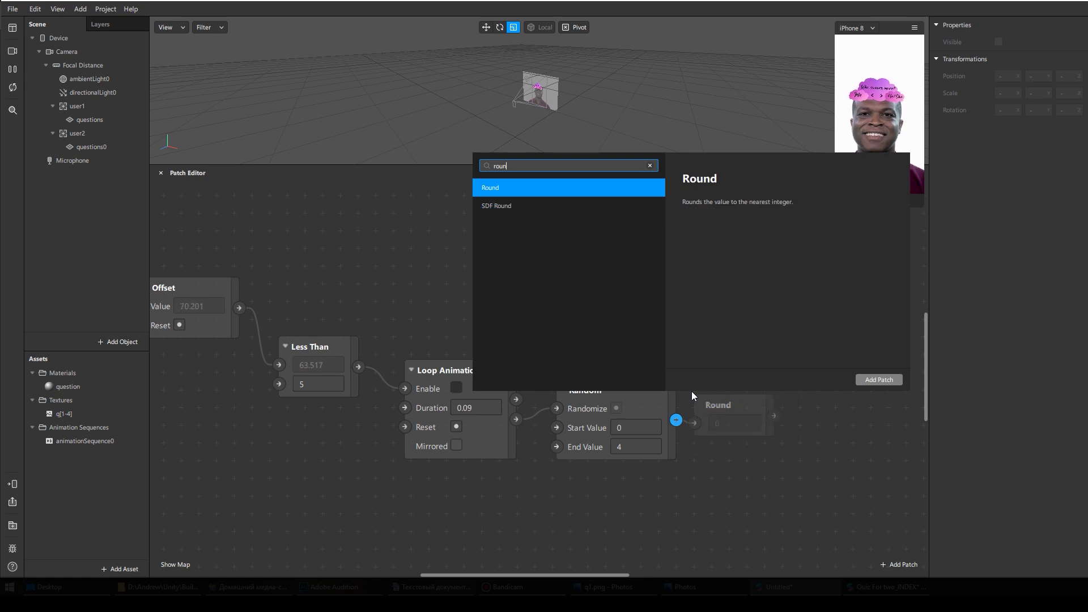
{"action": "key", "text": "Return"}
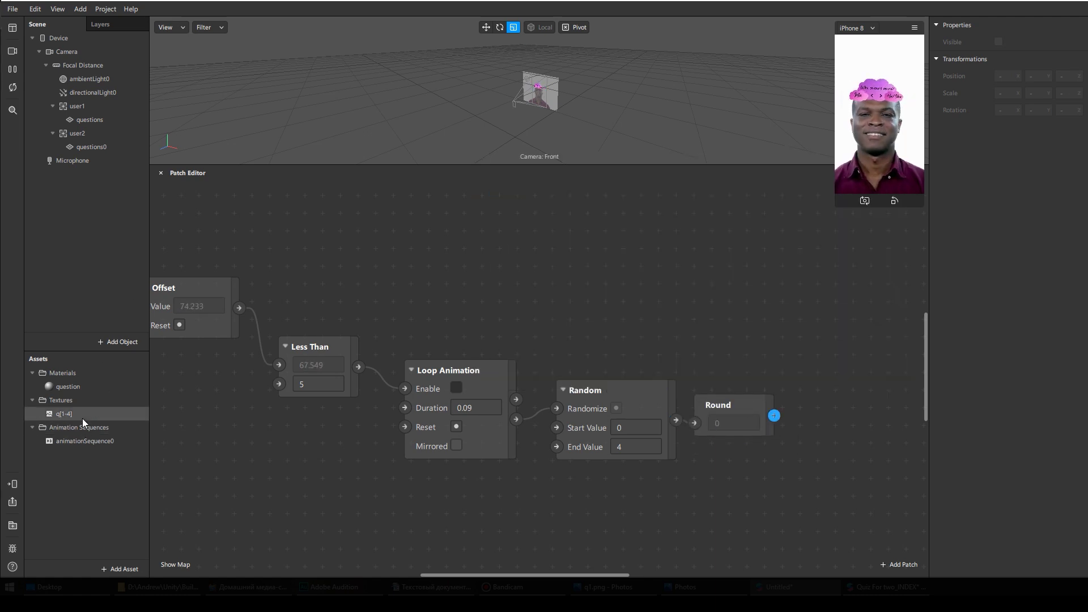
Step: Tick Randomize on animationSequence0 and connect Round's output to its Current Frame patch
{"action": "left_click", "coordinate": [84, 440]}
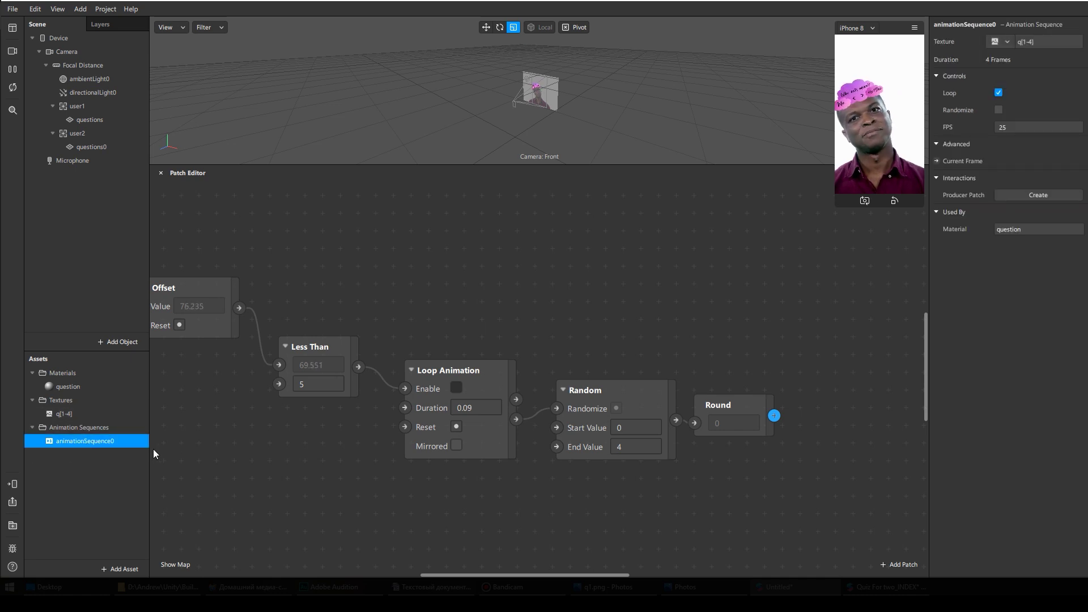
{"action": "left_click", "coordinate": [999, 110]}
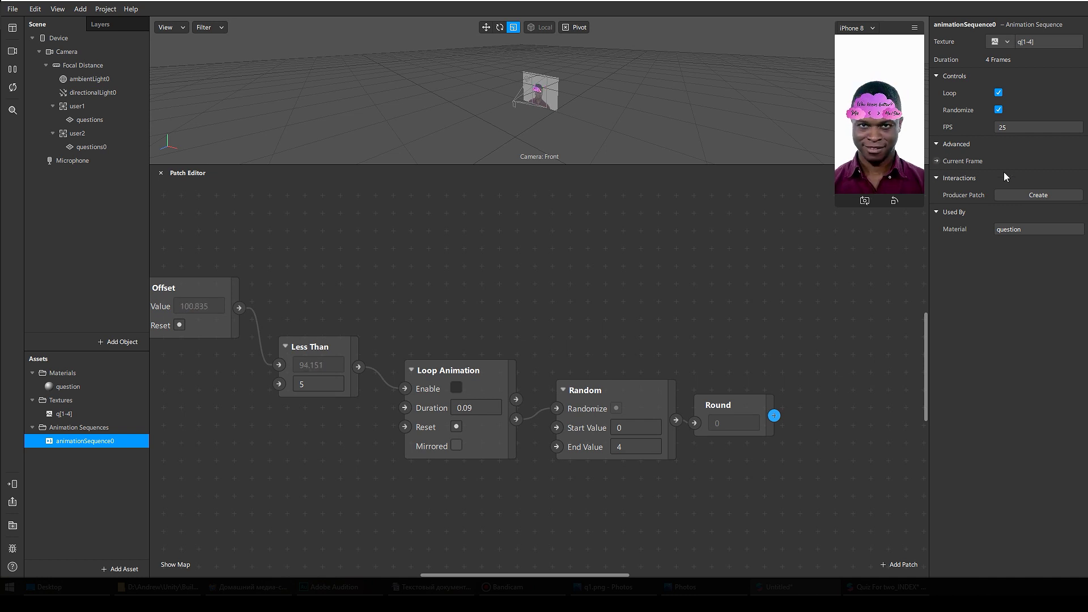
{"action": "left_click", "coordinate": [937, 161]}
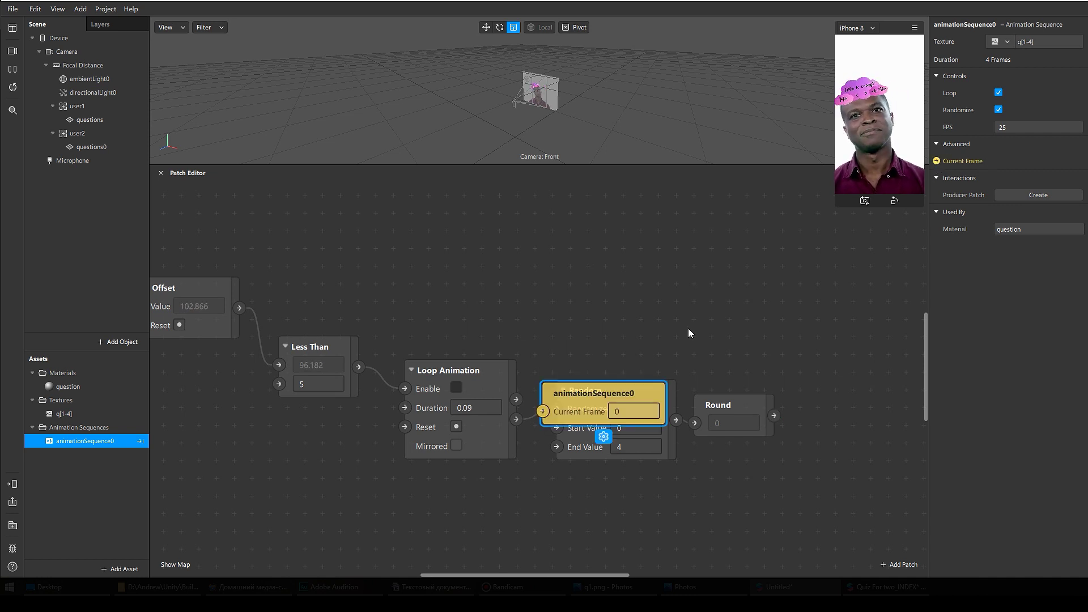
{"action": "left_click_drag", "start_coordinate": [625, 386], "coordinate": [849, 309]}
{"action": "left_click_drag", "start_coordinate": [774, 415], "coordinate": [767, 328]}
{"action": "left_click_drag", "start_coordinate": [836, 340], "coordinate": [886, 409]}
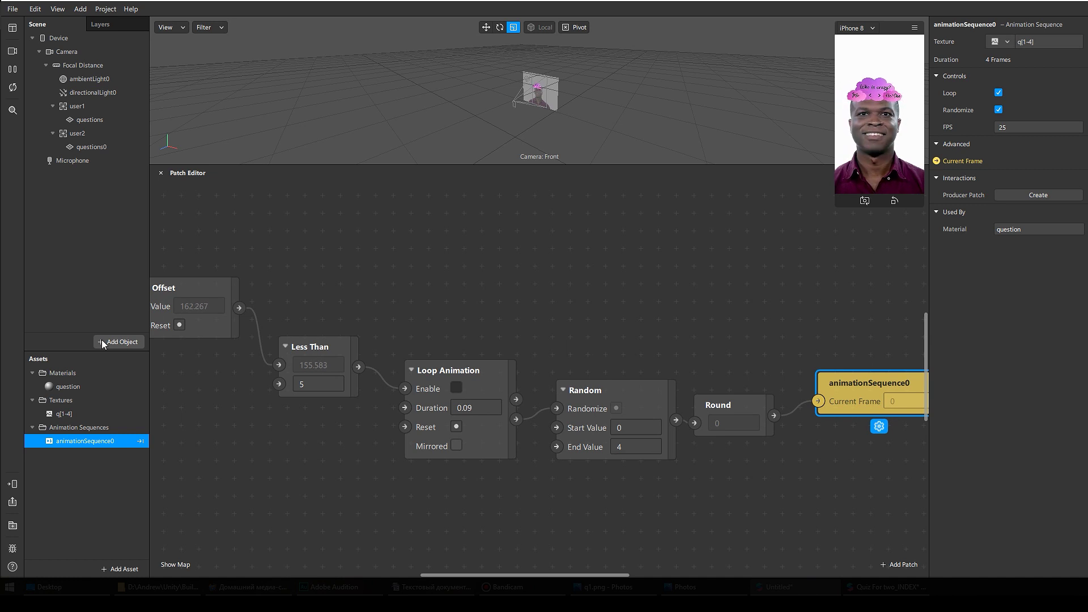
Step: Duplicate the questions and questions0 planes together
{"action": "left_click", "coordinate": [85, 238]}
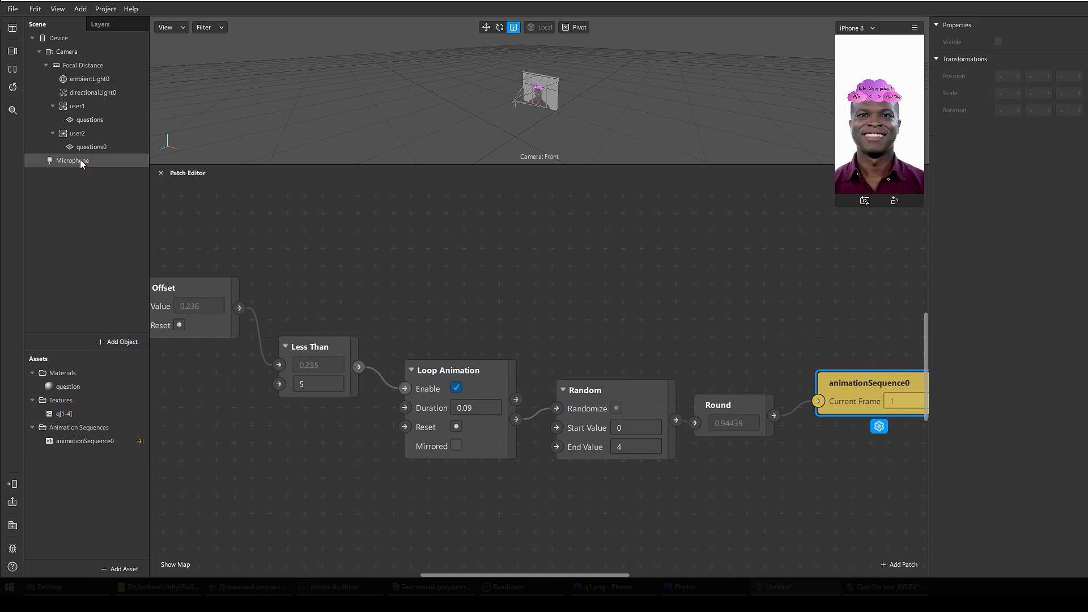
{"action": "left_click", "coordinate": [89, 121]}
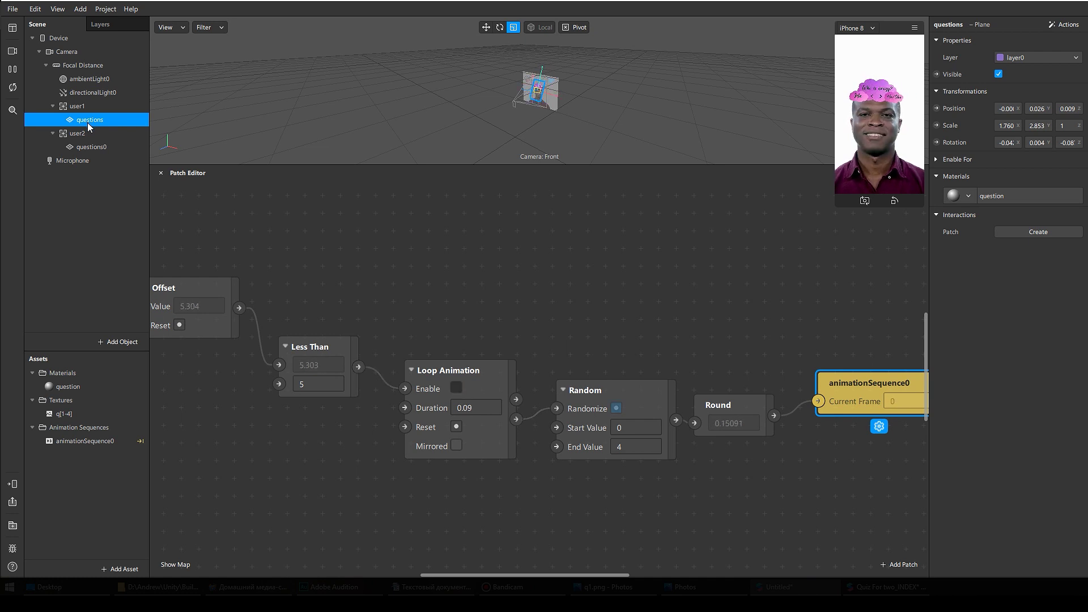
{"action": "left_click", "coordinate": [93, 147], "text": "ctrl"}
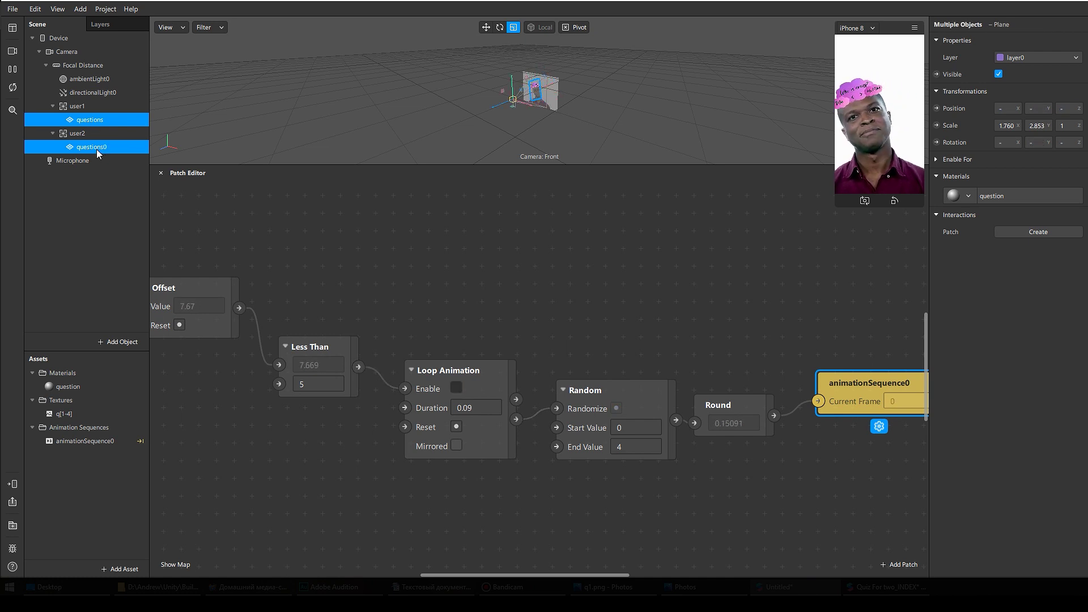
{"action": "right_click", "coordinate": [97, 149]}
{"action": "left_click", "coordinate": [114, 256]}
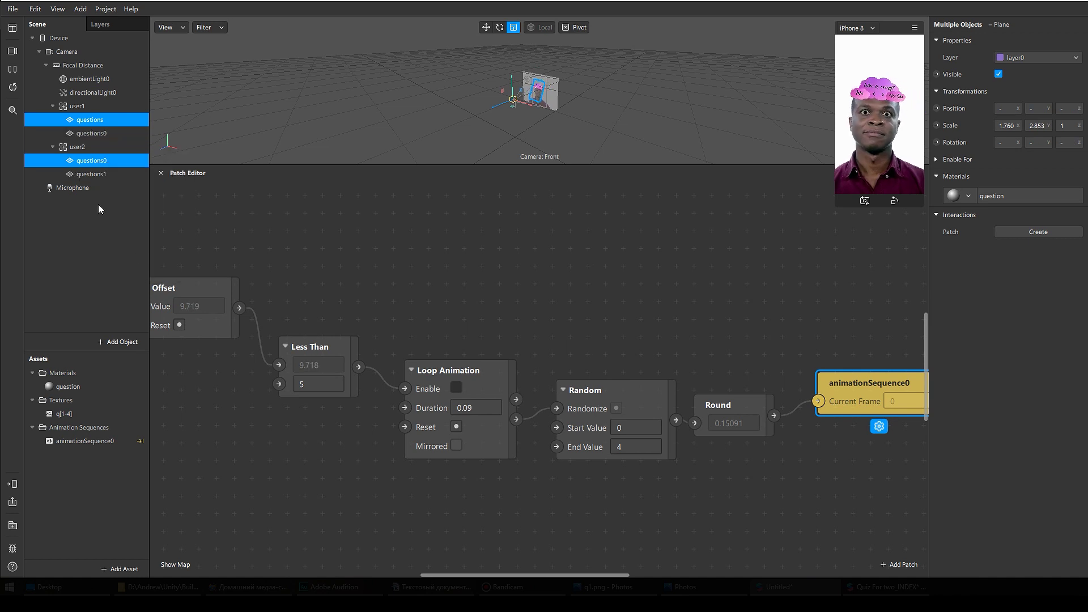
Step: Rename the copies instr under user1 and instr0 under user2
{"action": "double_click", "coordinate": [85, 133]}
{"action": "type", "text": "instr"}
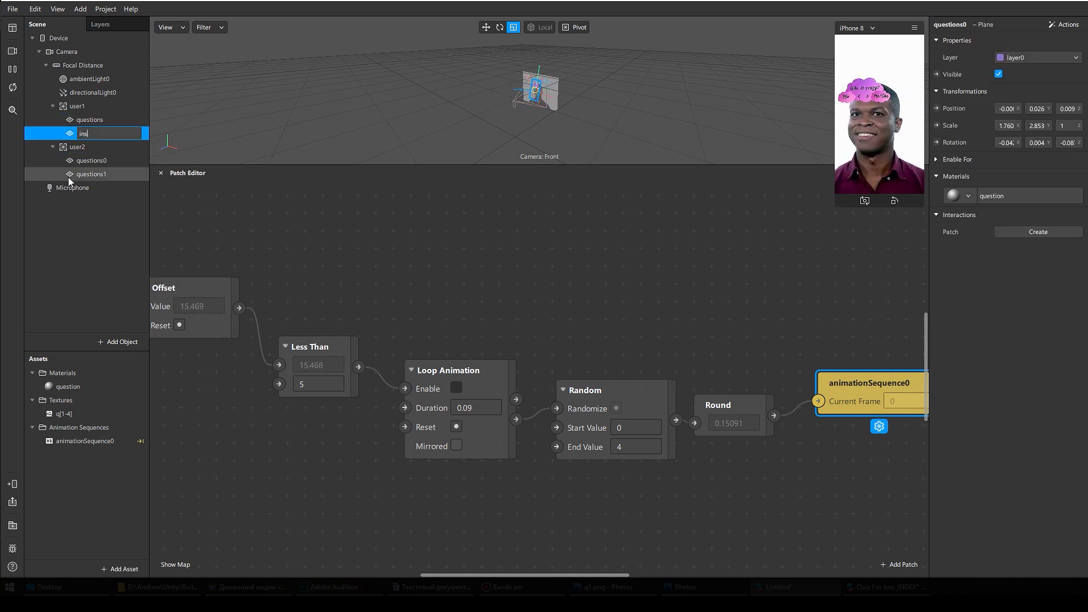
{"action": "double_click", "coordinate": [68, 174]}
{"action": "type", "text": "insrt"}
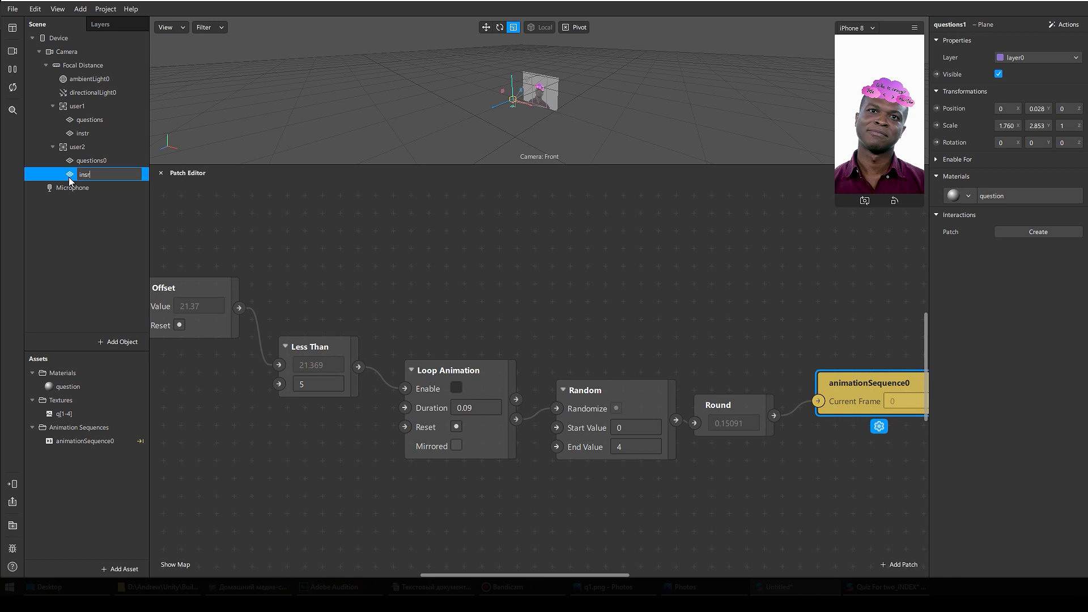
{"action": "key", "text": "BackSpace"}
{"action": "key", "text": "BackSpace"}
{"action": "type", "text": "tr"}
{"action": "key", "text": "Return"}
{"action": "left_click", "coordinate": [89, 134]}
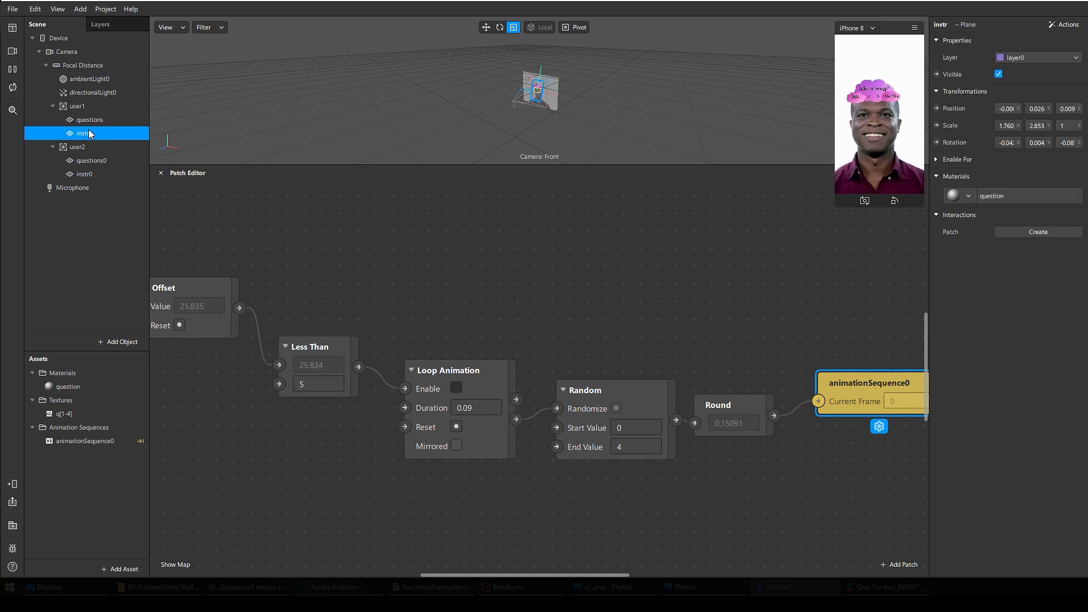
Step: Give the instr plane a new material named instr
{"action": "left_click", "coordinate": [970, 197]}
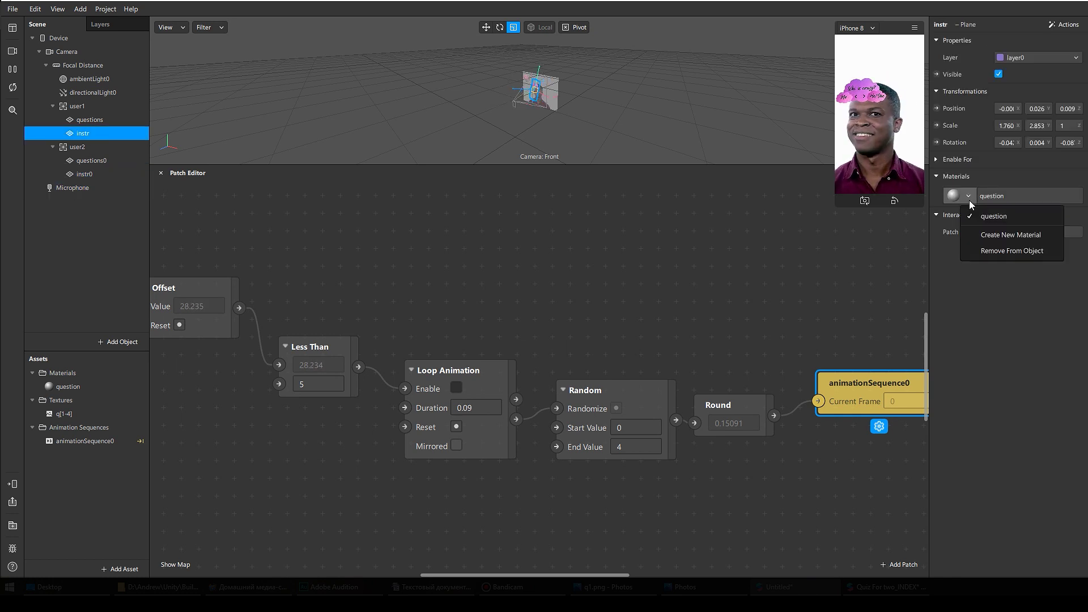
{"action": "left_click", "coordinate": [1003, 235]}
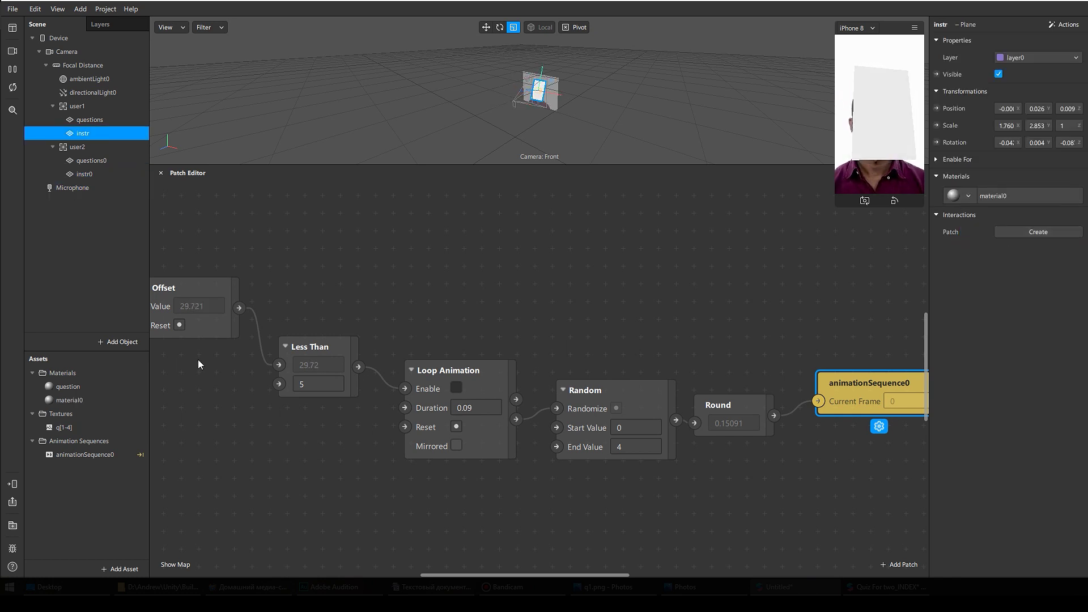
{"action": "left_click", "coordinate": [85, 174]}
{"action": "double_click", "coordinate": [68, 400]}
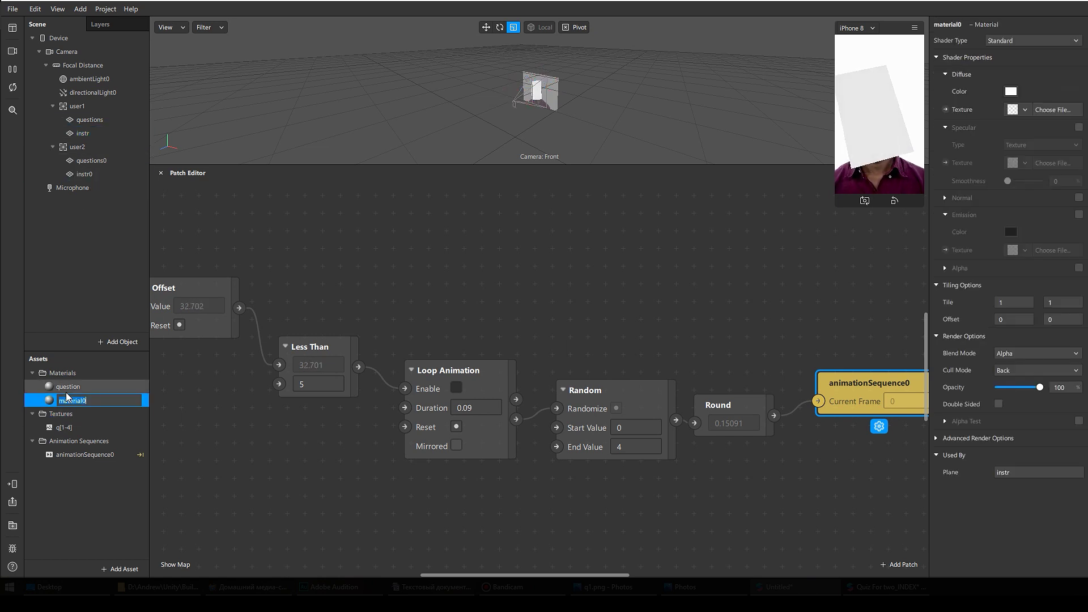
{"action": "type", "text": "instr"}
{"action": "key", "text": "Return"}
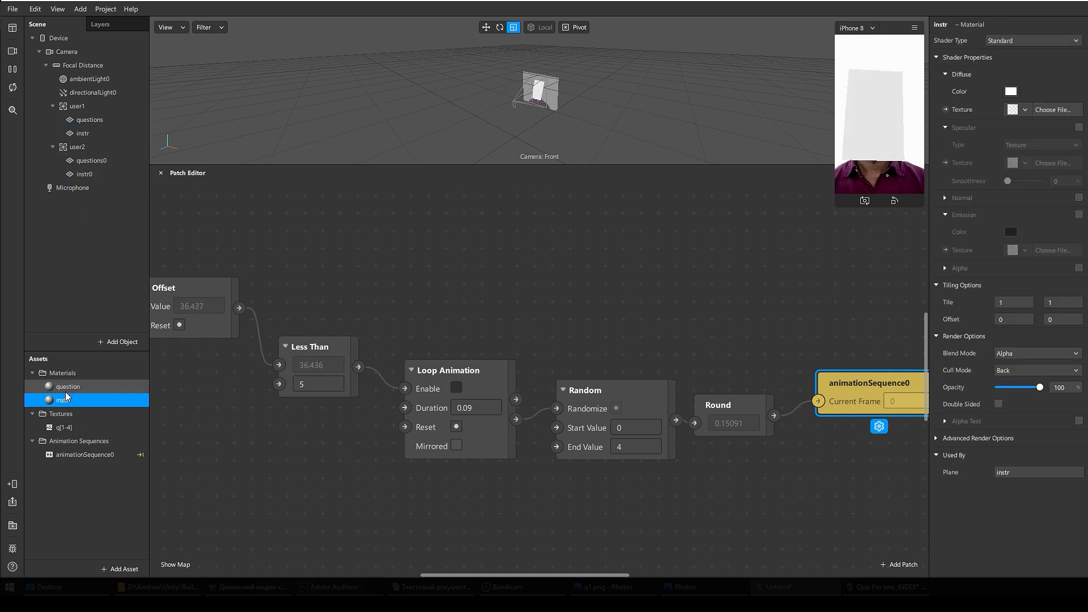
Step: Make the instr material Flat with an imported lean.png texture
{"action": "left_click", "coordinate": [1032, 40]}
{"action": "left_click", "coordinate": [1017, 46]}
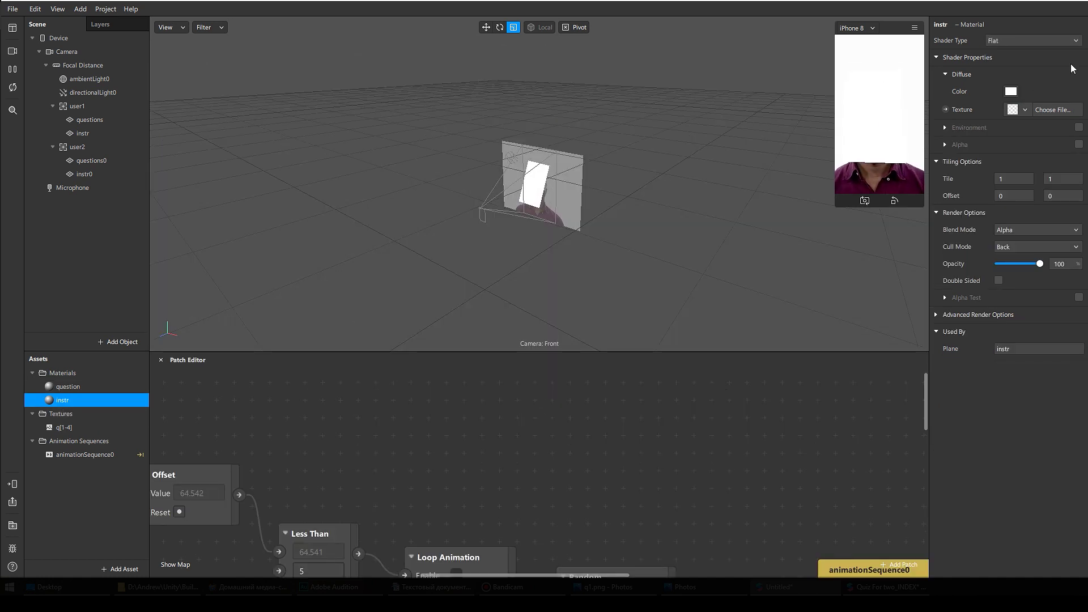
{"action": "left_click", "coordinate": [1021, 113]}
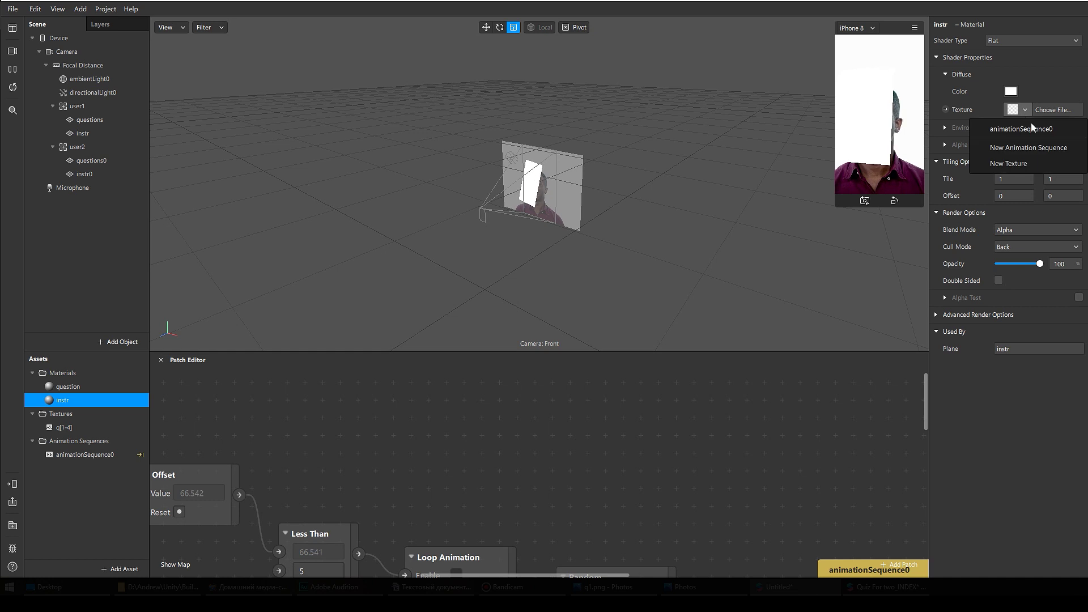
{"action": "left_click", "coordinate": [1041, 163]}
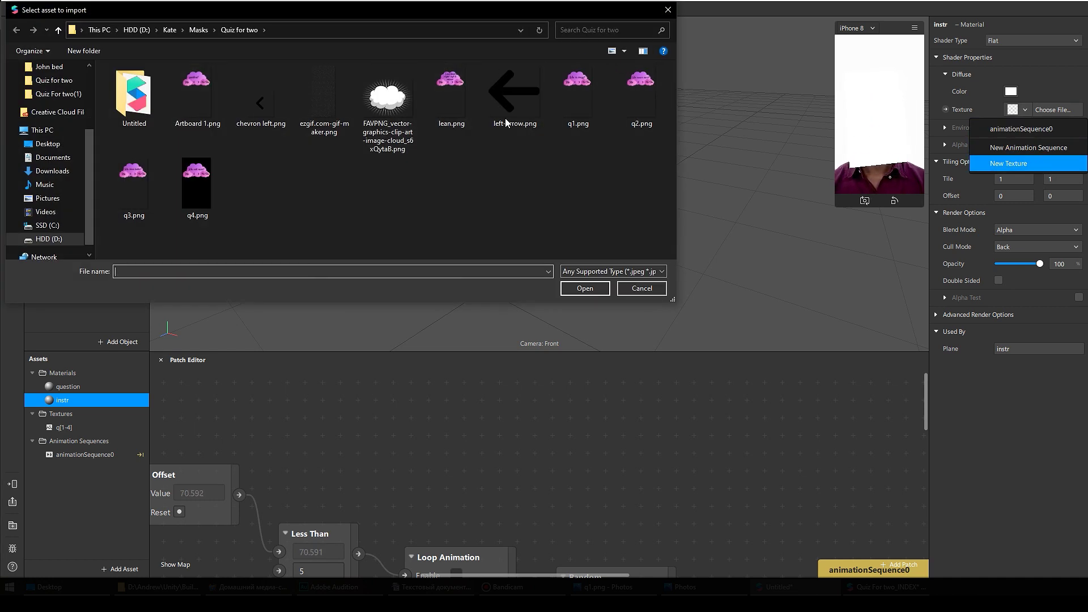
{"action": "left_click", "coordinate": [451, 94]}
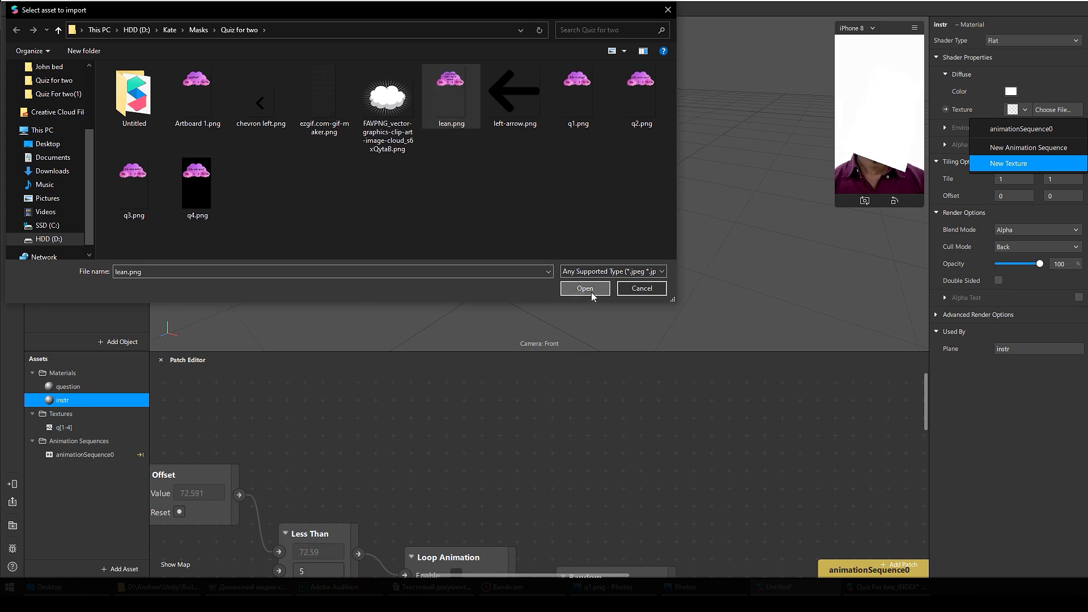
{"action": "left_click", "coordinate": [591, 292]}
{"action": "left_click", "coordinate": [864, 201]}
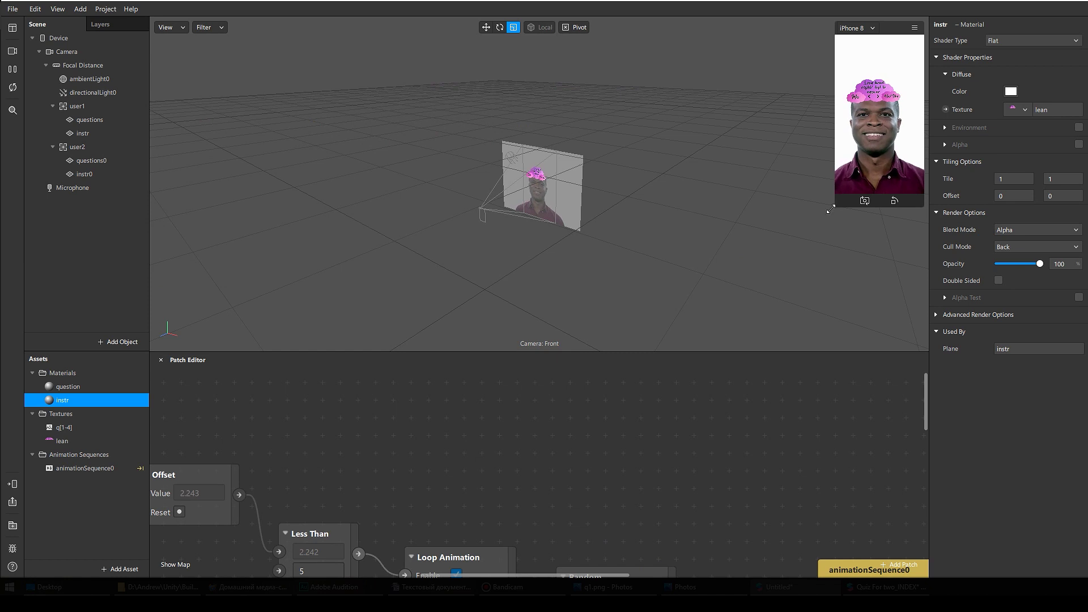
{"action": "mouse_move", "coordinate": [851, 170]}
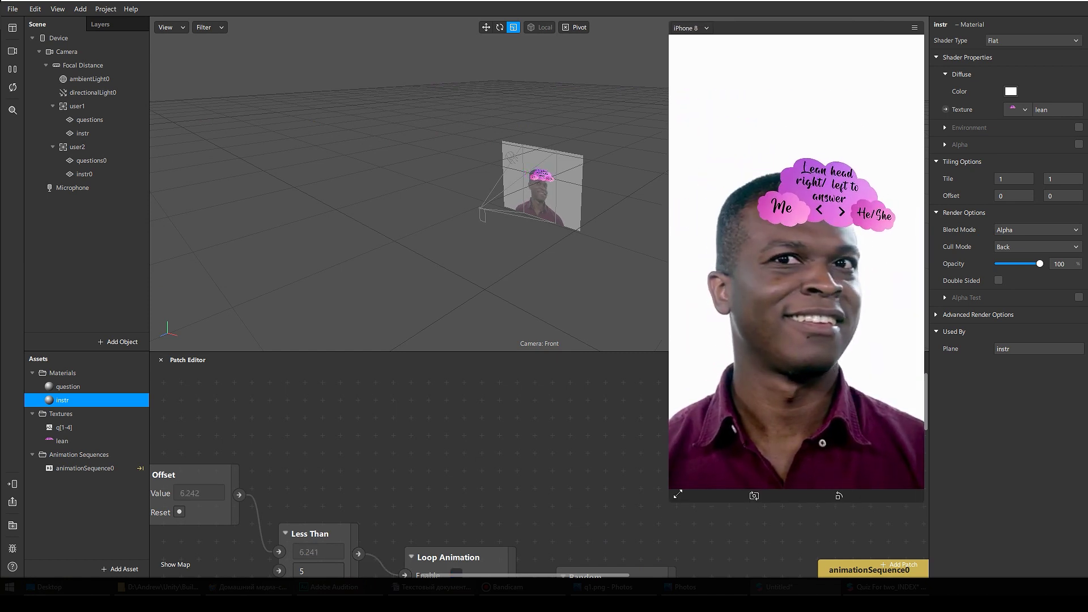
Step: Assign the instr material to the instr0 plane as well
{"action": "left_click", "coordinate": [83, 133]}
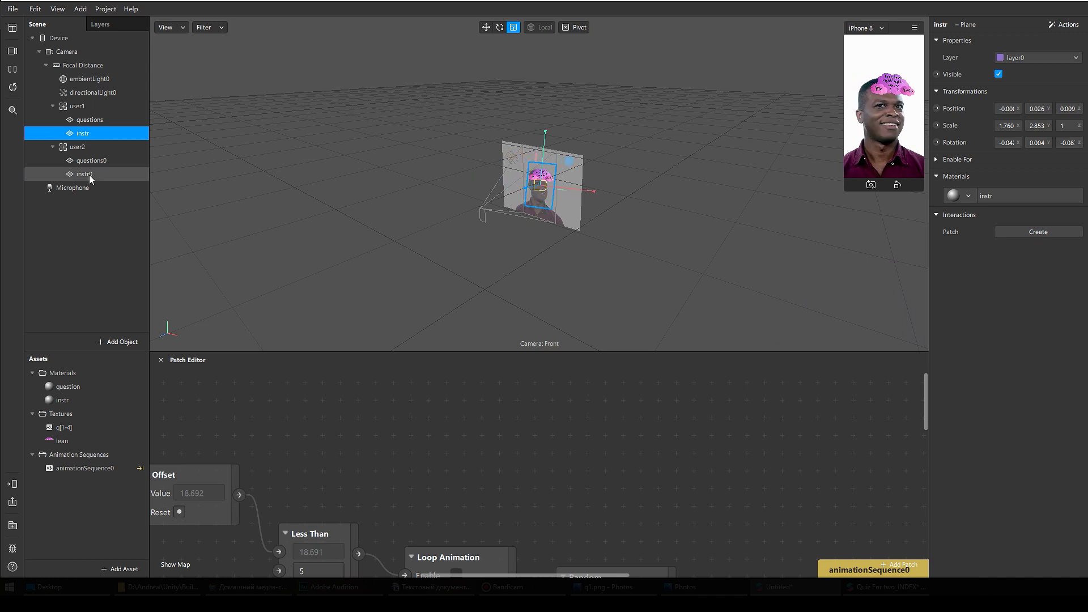
{"action": "left_click", "coordinate": [90, 175]}
{"action": "left_click", "coordinate": [77, 135]}
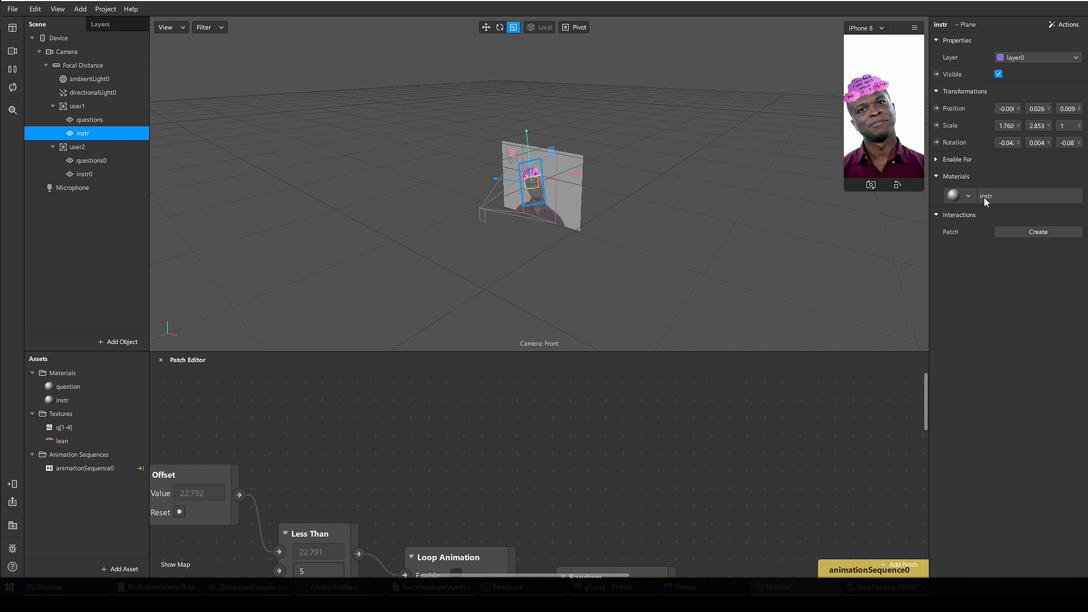
{"action": "left_click", "coordinate": [103, 174]}
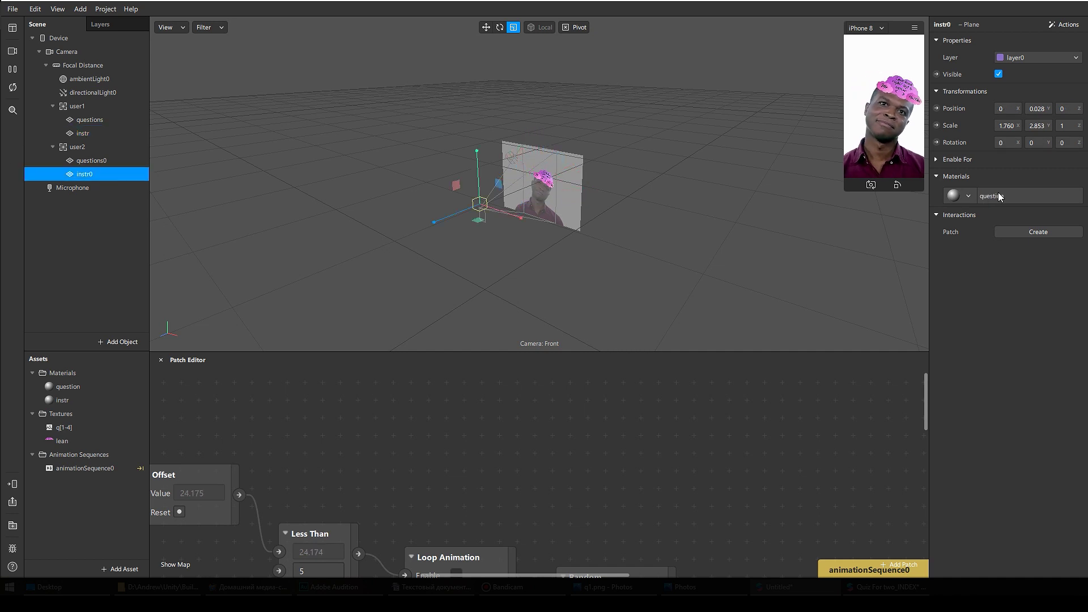
{"action": "left_click", "coordinate": [968, 194]}
{"action": "left_click", "coordinate": [1009, 231]}
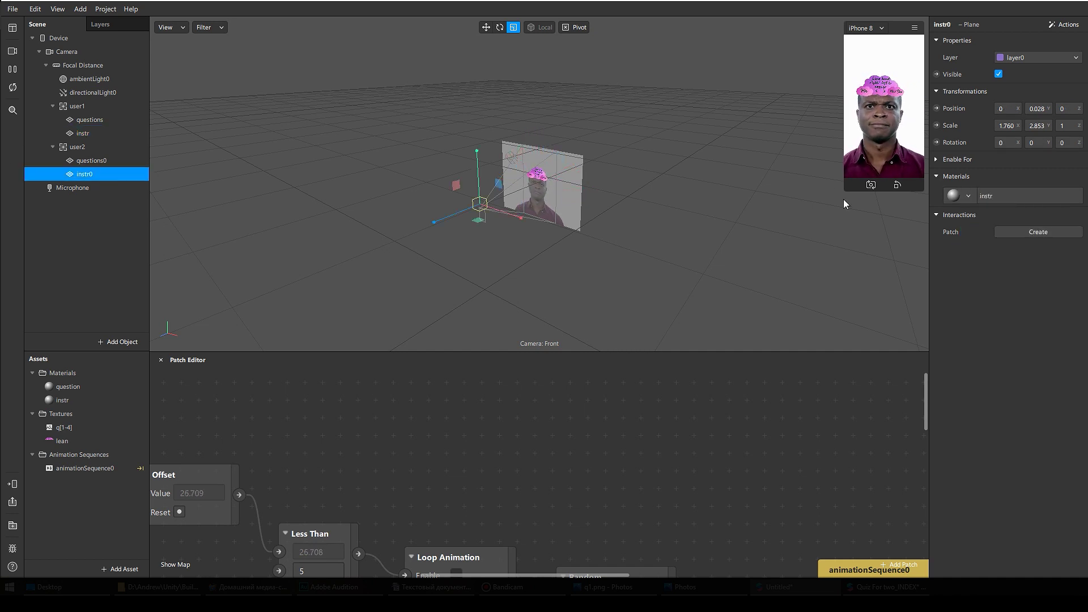
Step: Add a Camera patch and a Delay patch to the patch graph
{"action": "left_click_drag", "start_coordinate": [355, 352], "coordinate": [355, 62]}
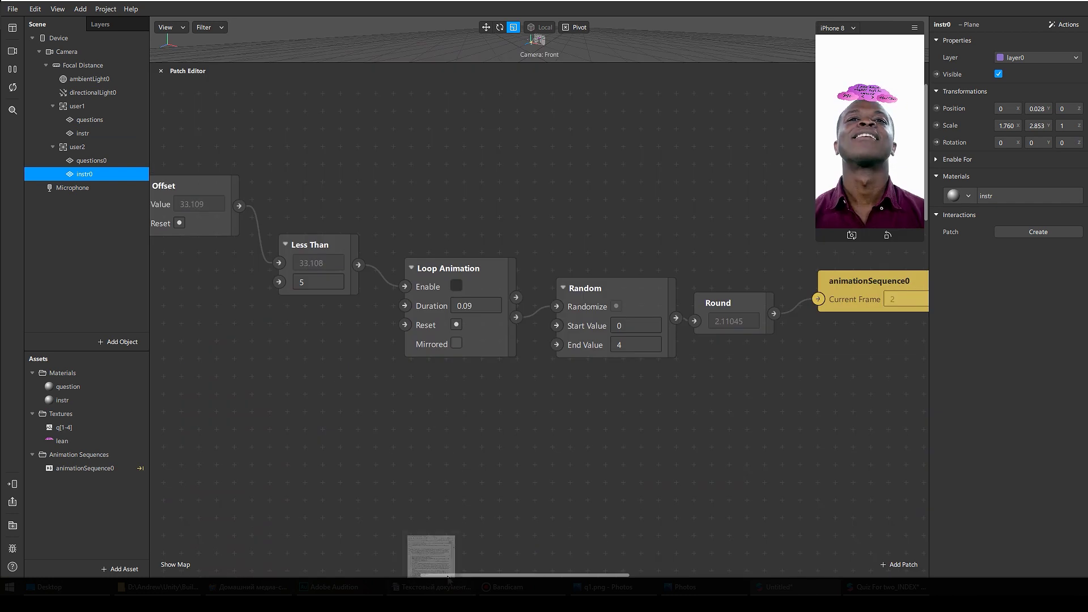
{"action": "scroll", "coordinate": [524, 393], "scroll_direction": "right", "scroll_amount": 1}
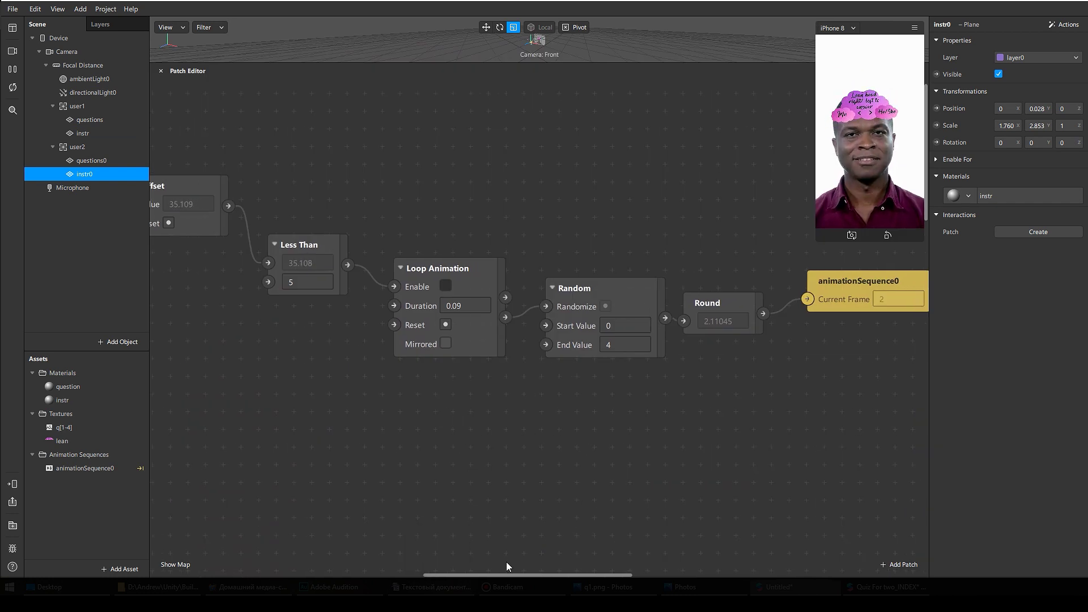
{"action": "scroll", "coordinate": [563, 444], "scroll_direction": "down", "scroll_amount": 2, "text": "ctrl"}
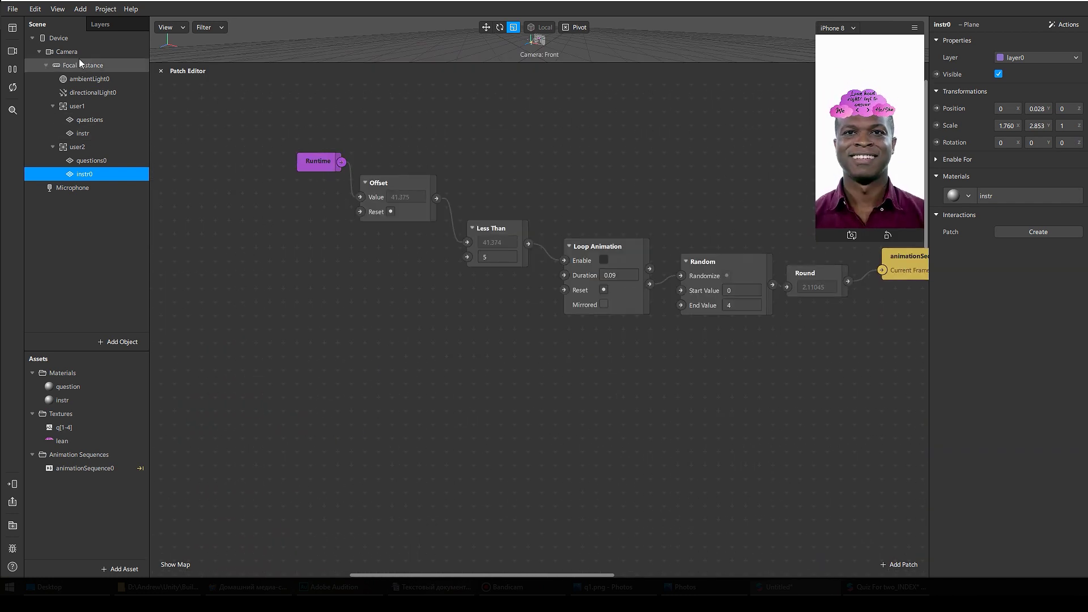
{"action": "left_click_drag", "start_coordinate": [70, 53], "coordinate": [207, 331]}
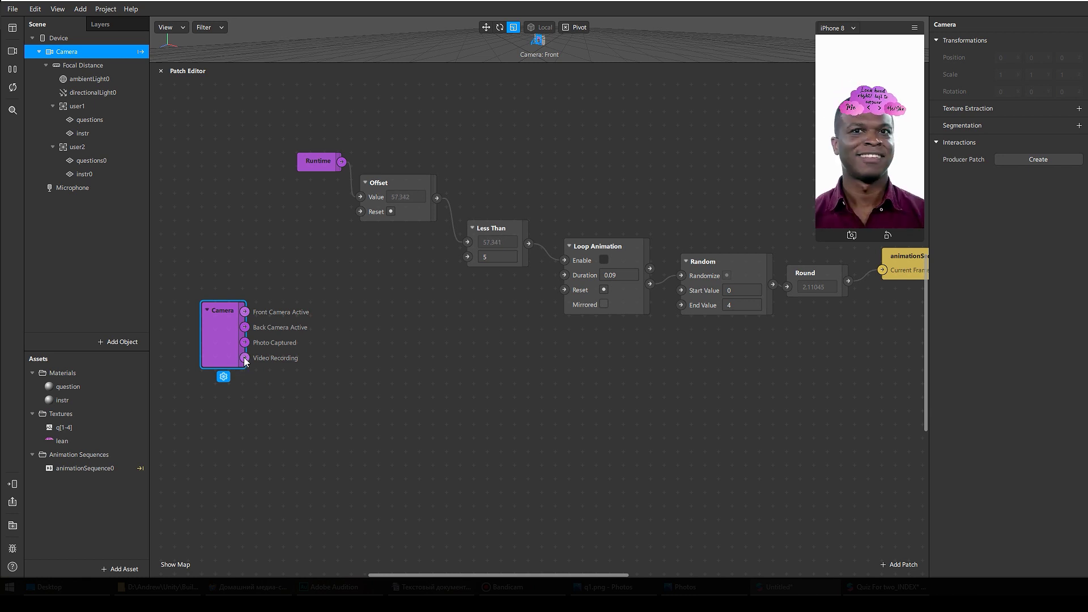
{"action": "left_click", "coordinate": [295, 380]}
{"action": "right_click", "coordinate": [294, 380]}
{"action": "type", "text": "de"}
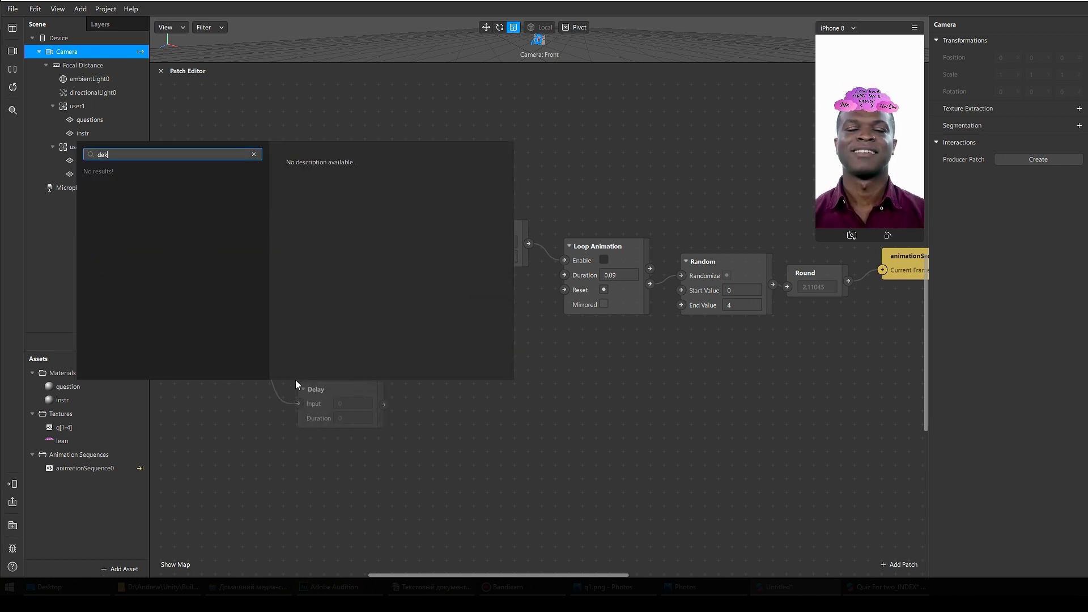
{"action": "type", "text": "la"}
{"action": "key", "text": "Return"}
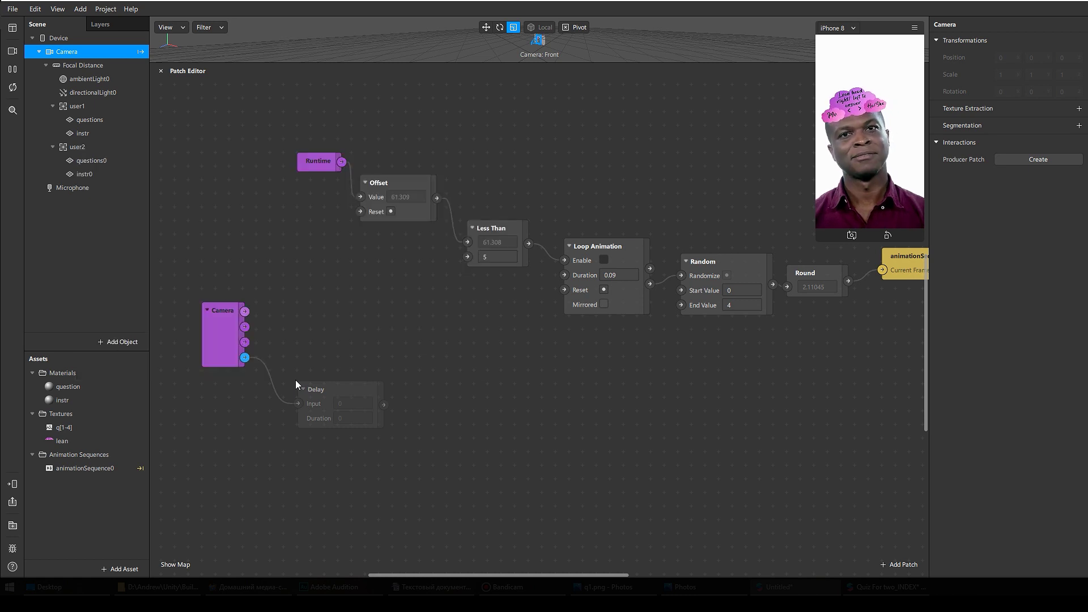
{"action": "left_click_drag", "start_coordinate": [319, 386], "coordinate": [320, 362]}
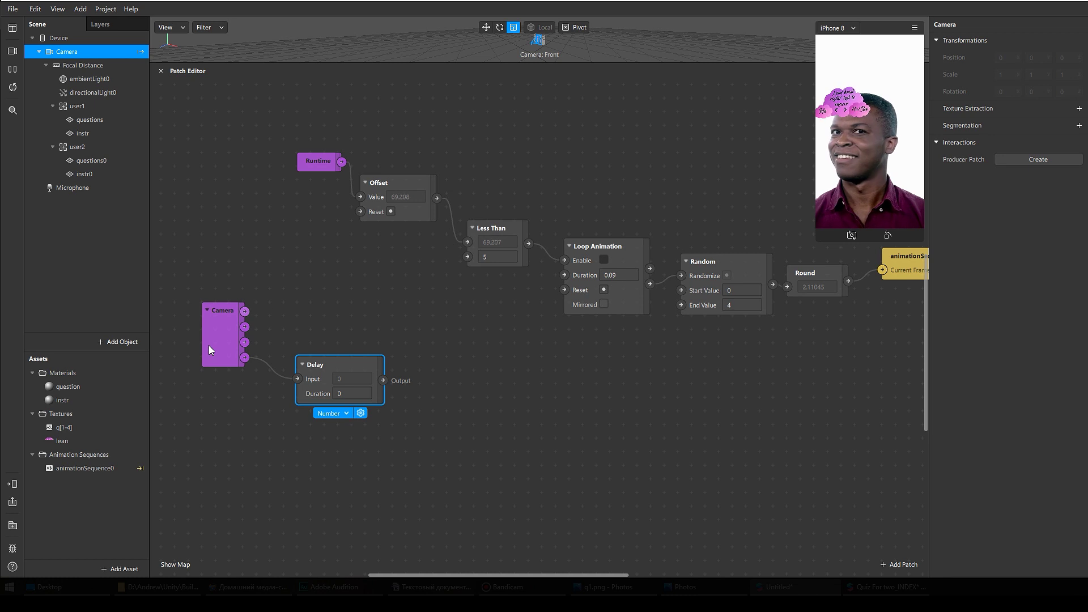
{"action": "left_click_drag", "start_coordinate": [209, 349], "coordinate": [194, 335]}
Step: Set the Delay duration to 2 and add a Not patch after it
{"action": "left_click", "coordinate": [87, 121]}
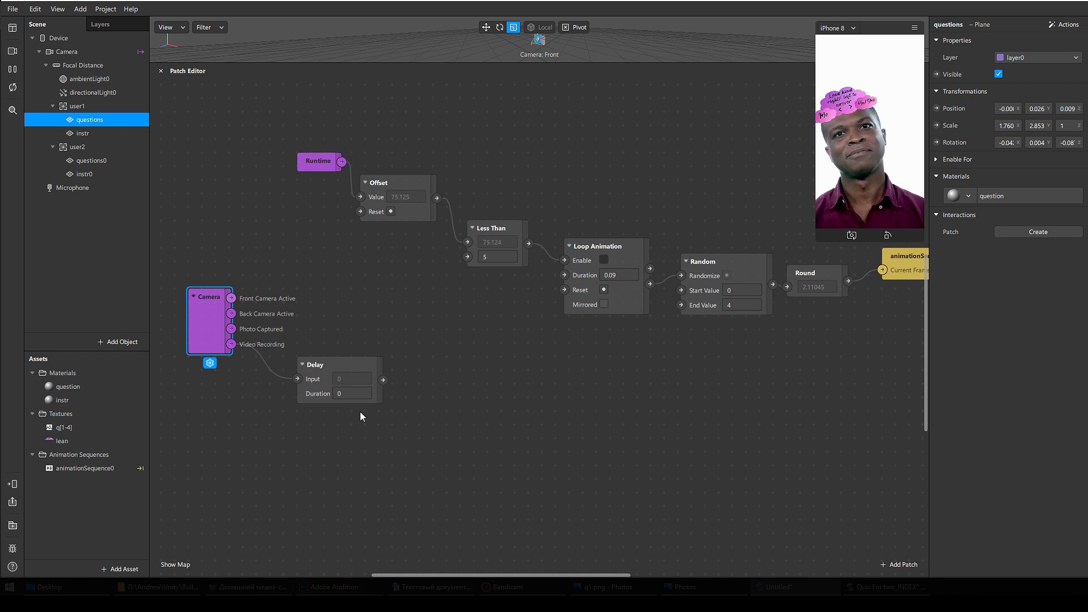
{"action": "left_click", "coordinate": [358, 395]}
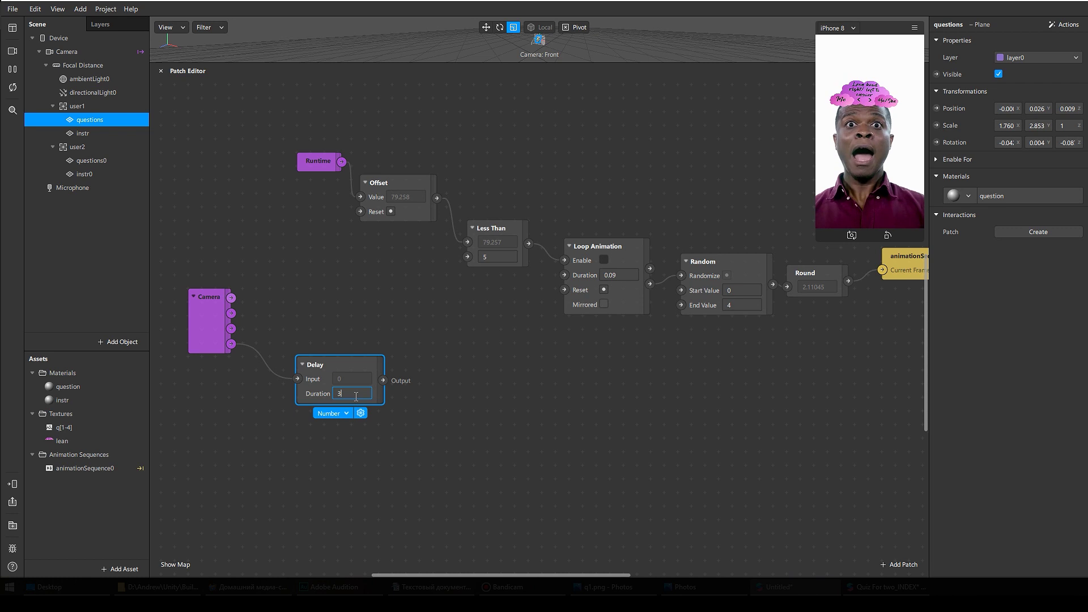
{"action": "left_click", "coordinate": [359, 333]}
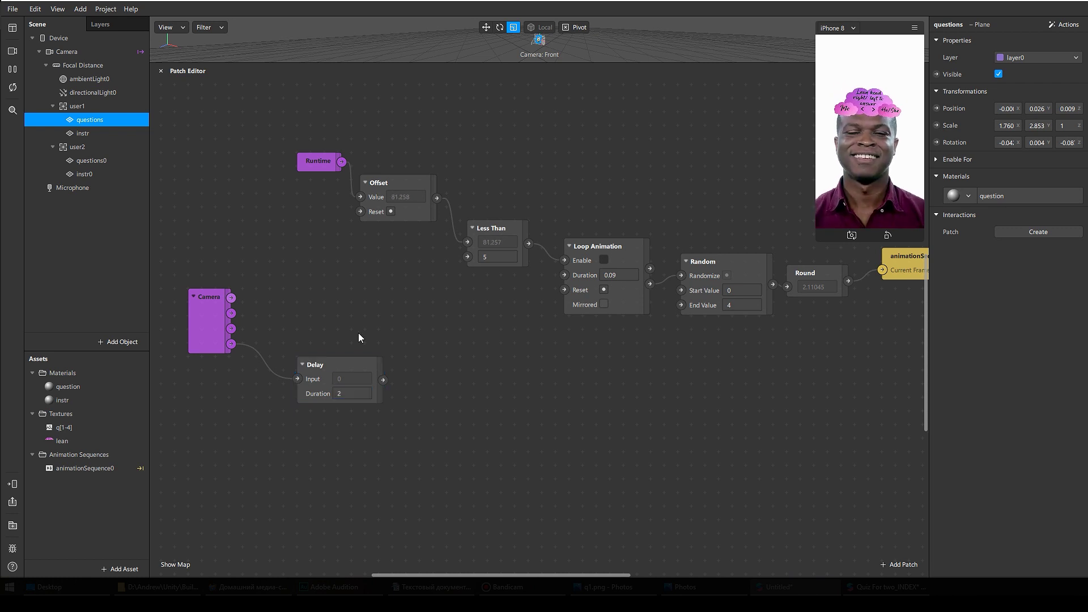
{"action": "left_click_drag", "start_coordinate": [336, 369], "coordinate": [361, 367]}
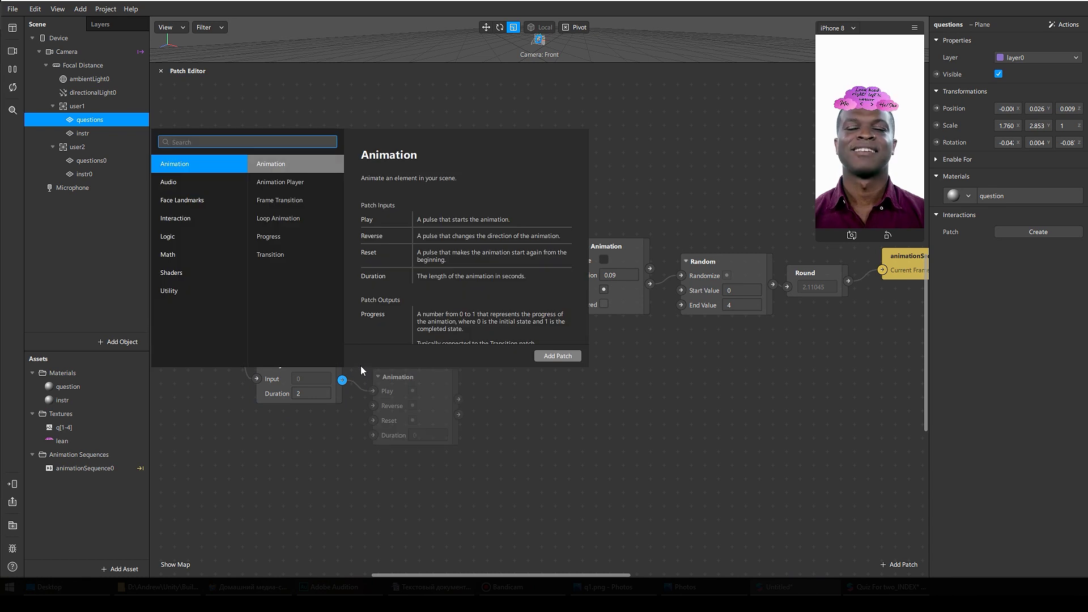
{"action": "type", "text": "not"}
{"action": "key", "text": "Return"}
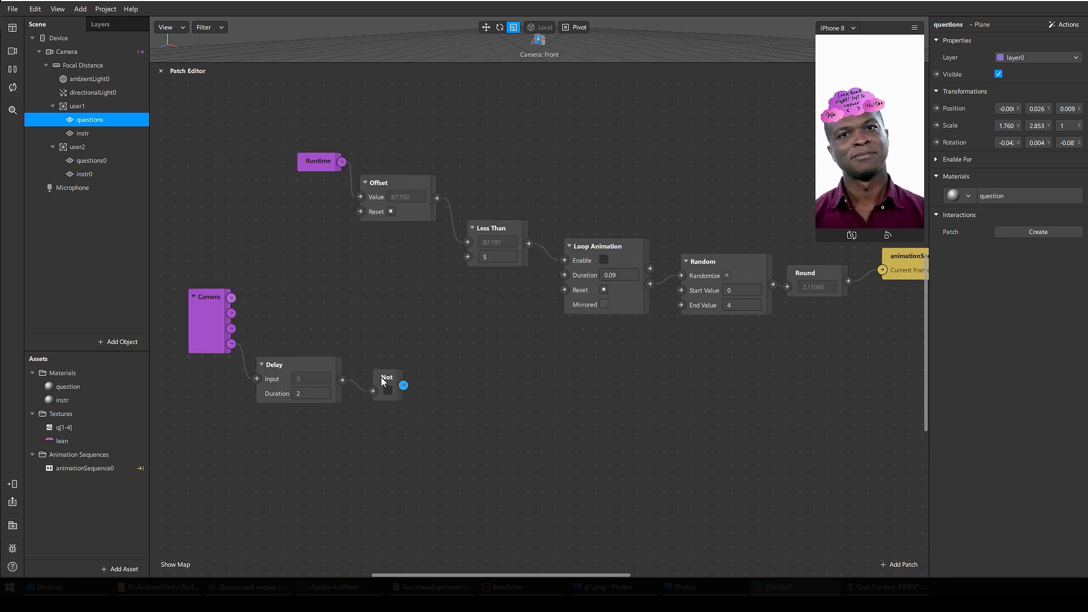
{"action": "left_click_drag", "start_coordinate": [384, 356], "coordinate": [378, 352]}
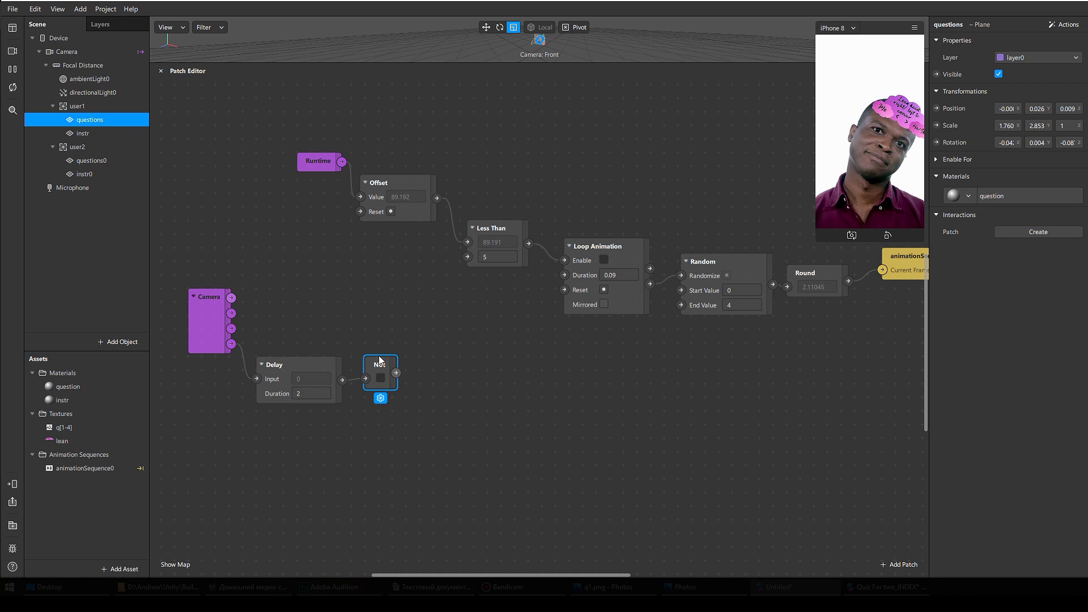
Step: Move the Camera patch up and select the instr and questions0 planes
{"action": "left_click", "coordinate": [294, 370]}
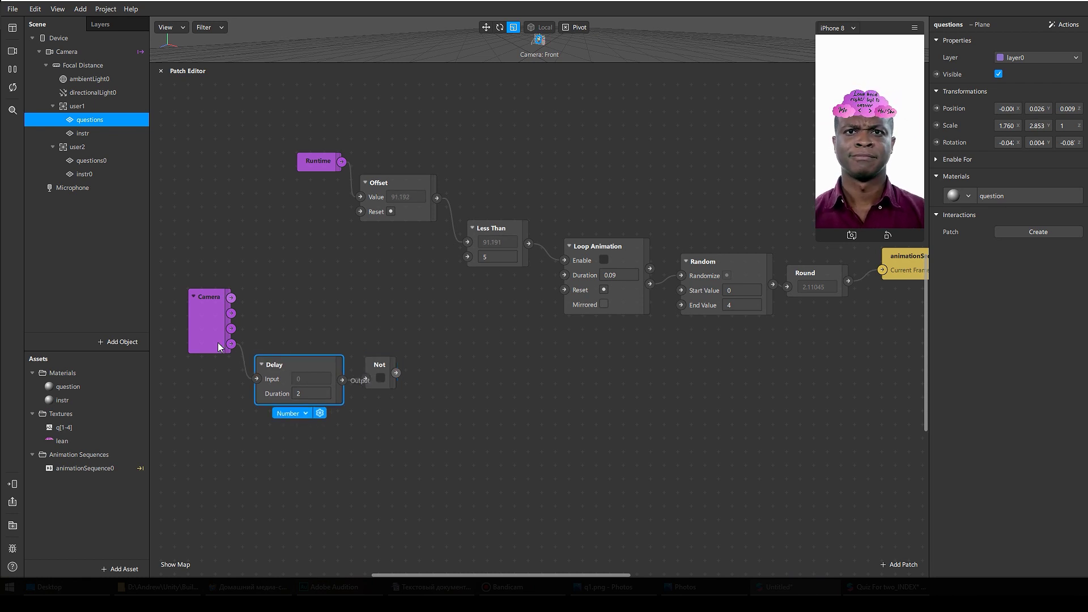
{"action": "left_click", "coordinate": [207, 330]}
{"action": "left_click_drag", "start_coordinate": [207, 330], "coordinate": [206, 316]}
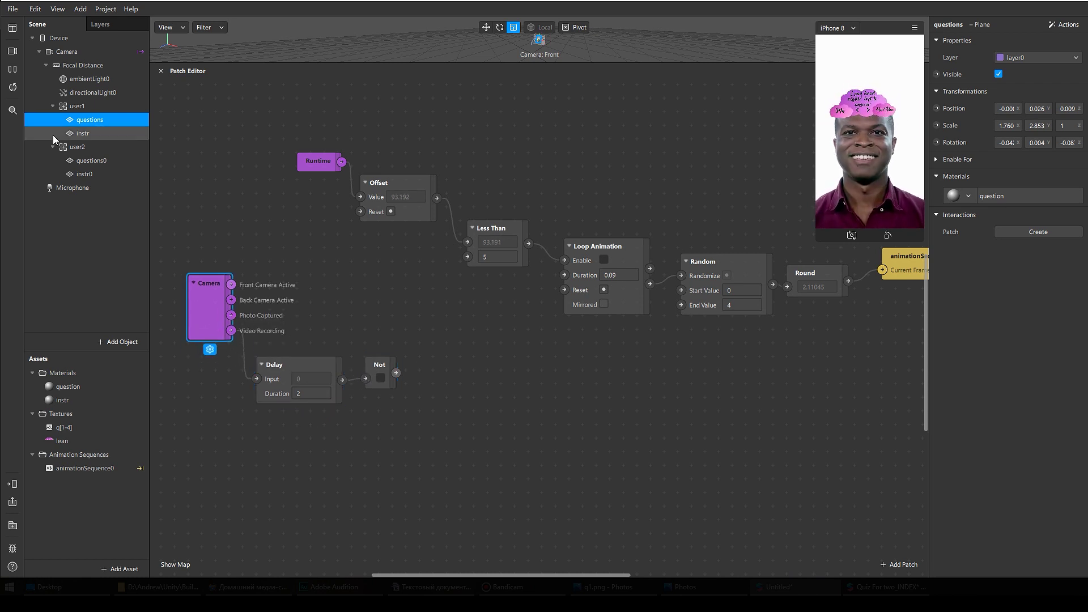
{"action": "left_click", "coordinate": [100, 132], "text": "ctrl"}
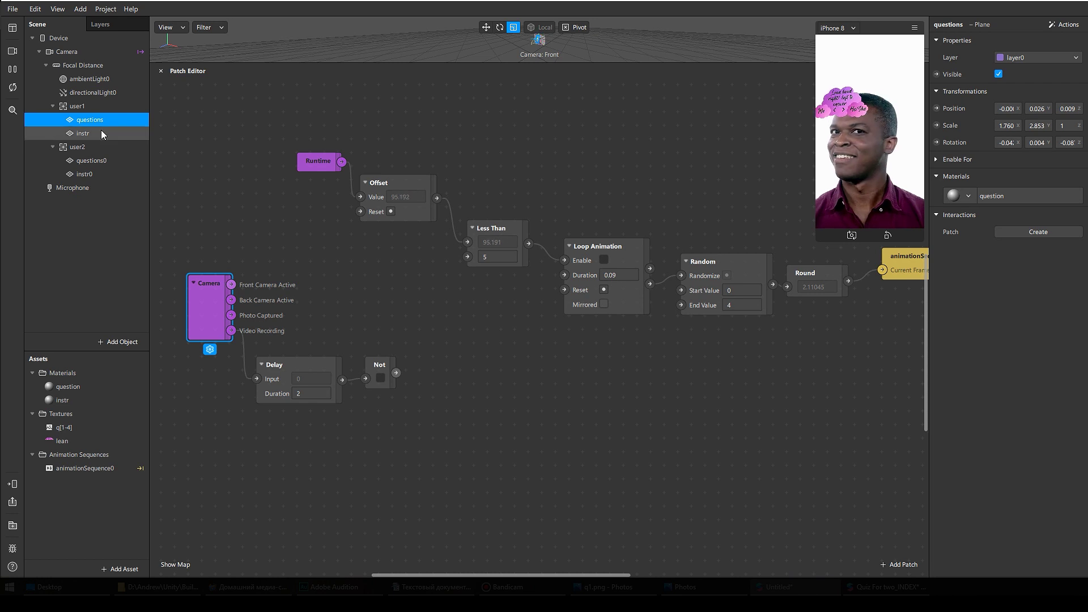
{"action": "left_click", "coordinate": [95, 161], "text": "ctrl"}
Step: Create and arrange Visible patches for instr, instr0, questions and questions0
{"action": "left_click", "coordinate": [93, 174], "text": "ctrl"}
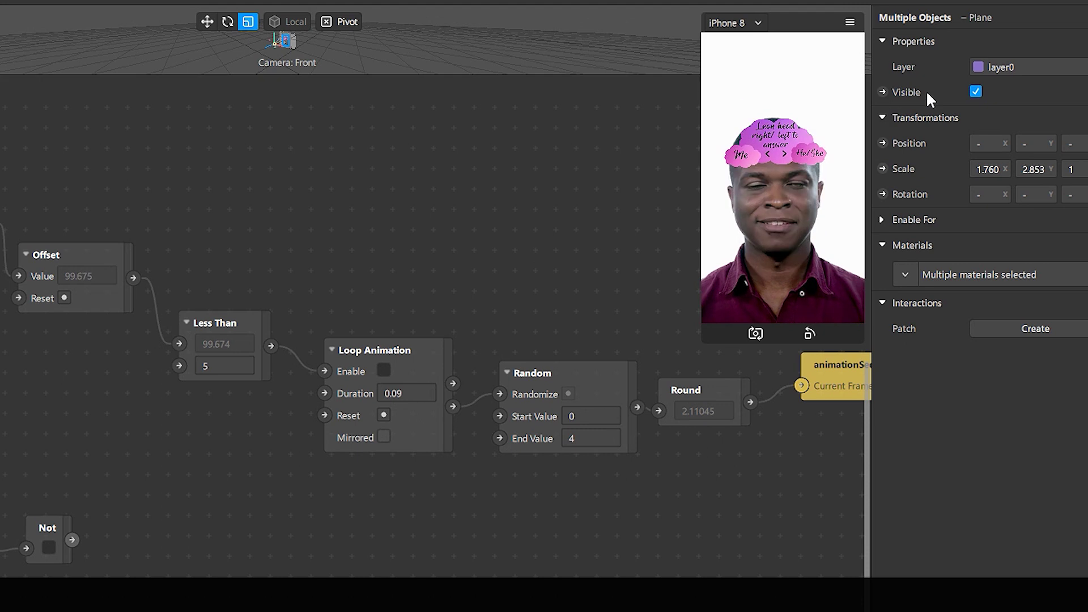
{"action": "left_click", "coordinate": [882, 92]}
{"action": "left_click_drag", "start_coordinate": [332, 520], "coordinate": [223, 611]}
{"action": "left_click_drag", "start_coordinate": [566, 343], "coordinate": [565, 443]}
{"action": "left_click_drag", "start_coordinate": [563, 348], "coordinate": [481, 375]}
{"action": "left_click_drag", "start_coordinate": [490, 449], "coordinate": [477, 422]}
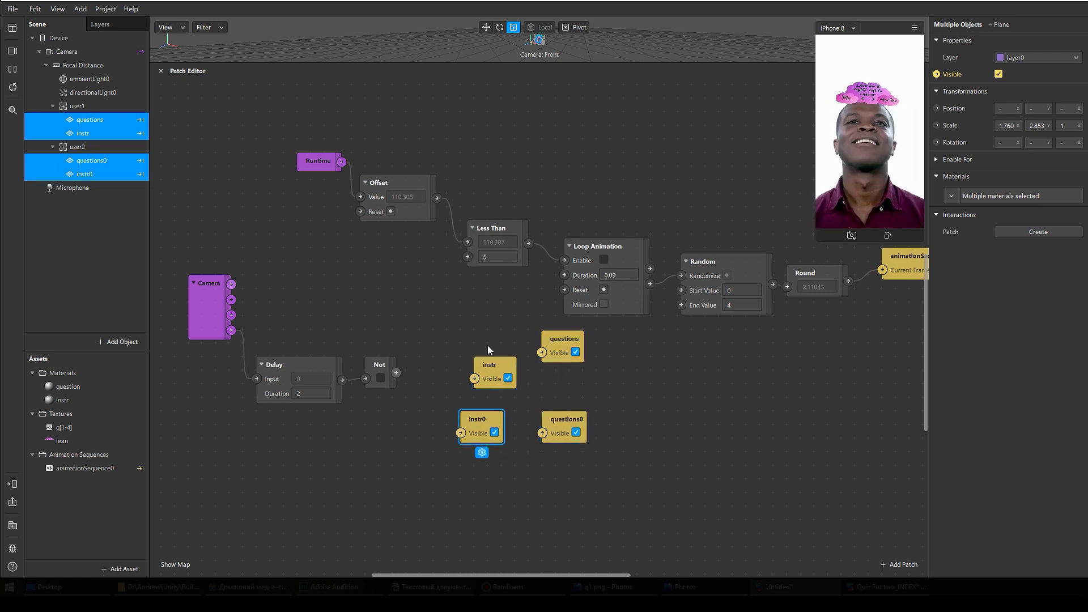
{"action": "left_click", "coordinate": [486, 364]}
{"action": "left_click_drag", "start_coordinate": [546, 339], "coordinate": [547, 365]}
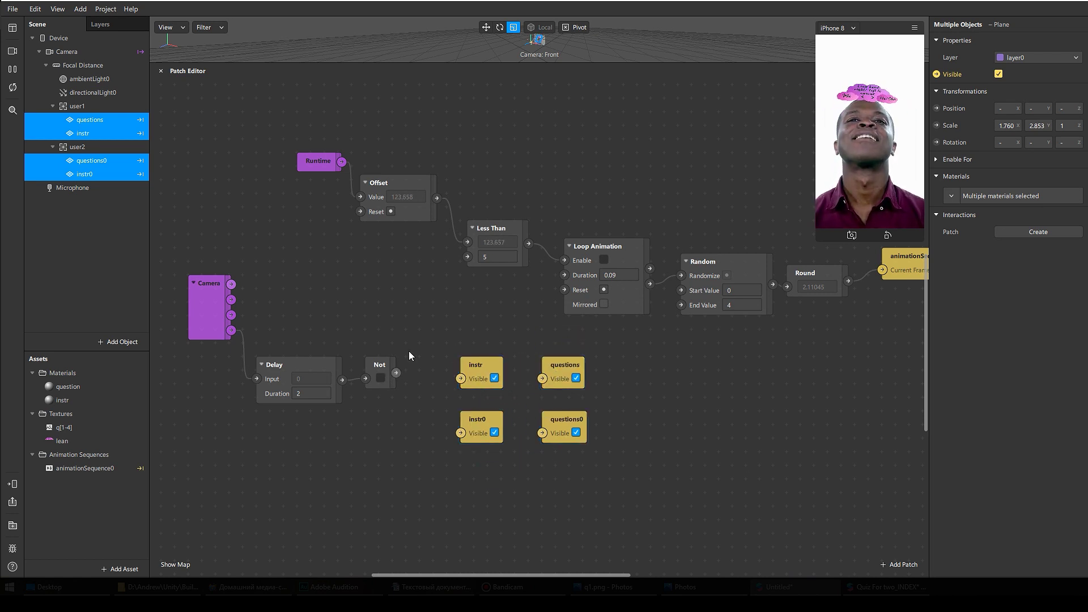
Step: Connect Not to instr and instr0 visibility, and Delay to questions and questions0
{"action": "left_click_drag", "start_coordinate": [395, 373], "coordinate": [464, 379]}
{"action": "left_click_drag", "start_coordinate": [396, 373], "coordinate": [462, 433]}
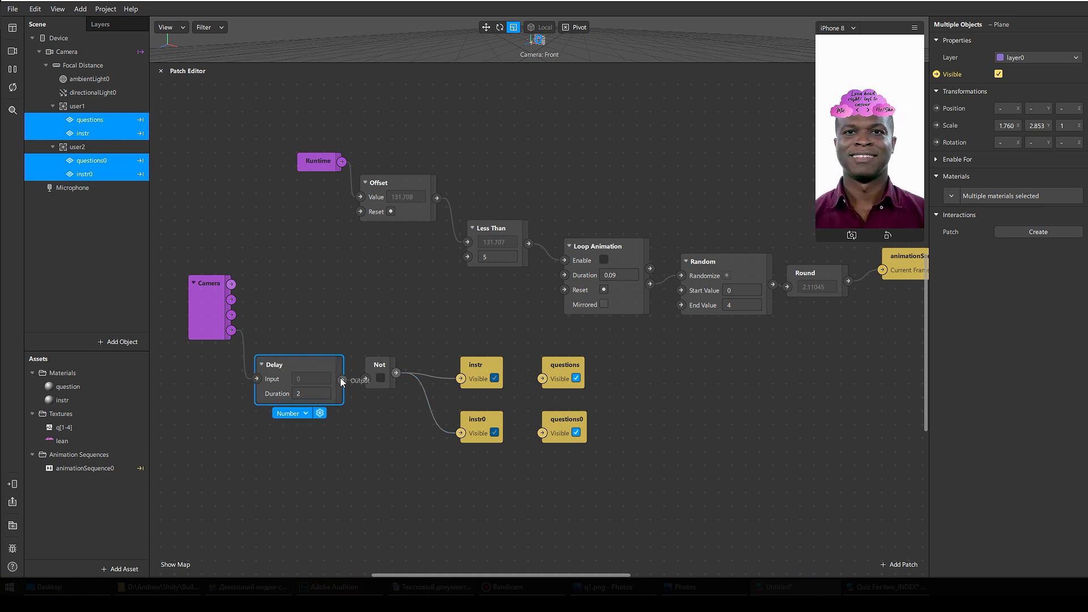
{"action": "left_click_drag", "start_coordinate": [343, 380], "coordinate": [433, 441]}
{"action": "left_click_drag", "start_coordinate": [542, 377], "coordinate": [542, 377]}
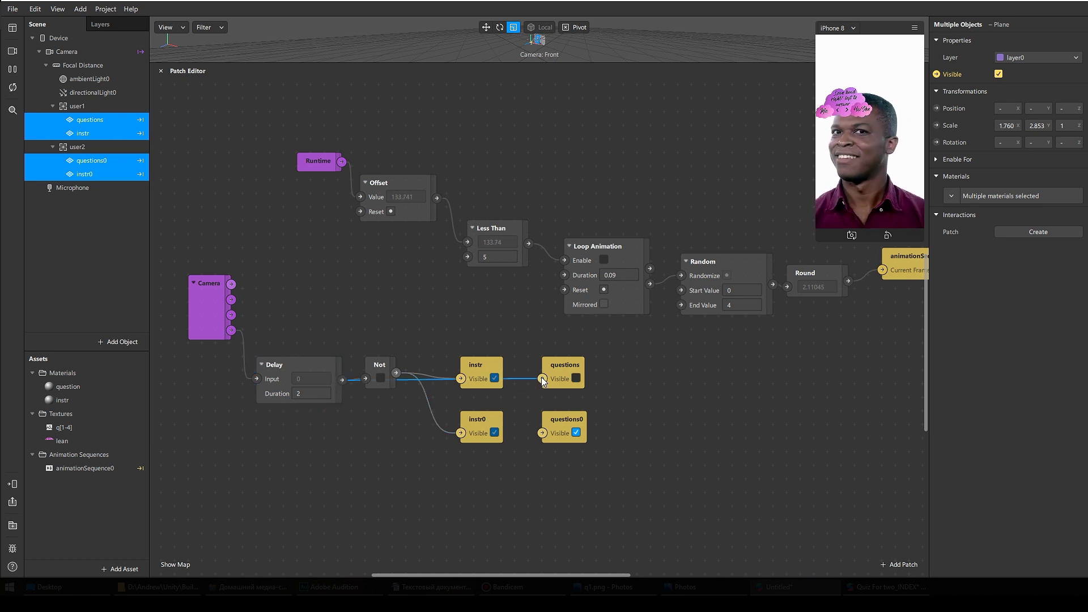
{"action": "left_click_drag", "start_coordinate": [494, 434], "coordinate": [541, 436]}
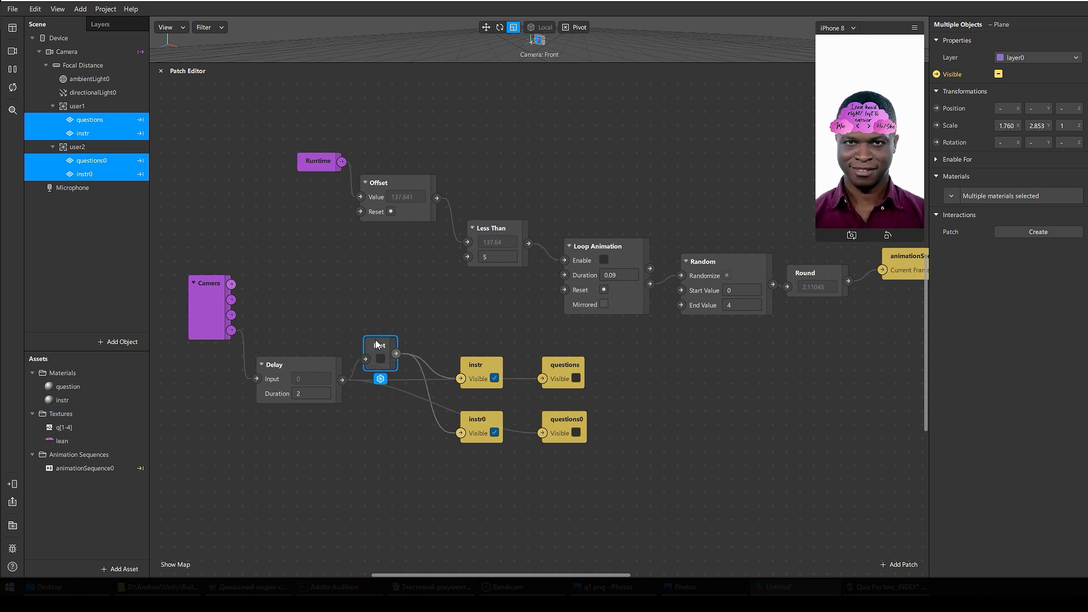
{"action": "left_click_drag", "start_coordinate": [376, 339], "coordinate": [403, 307]}
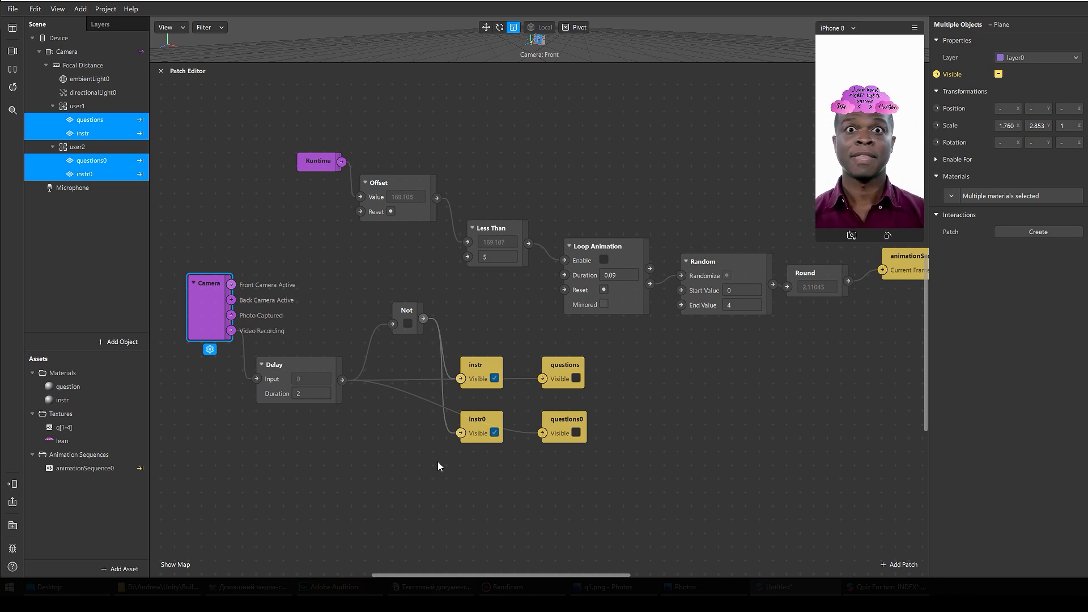
{"action": "left_click", "coordinate": [412, 326]}
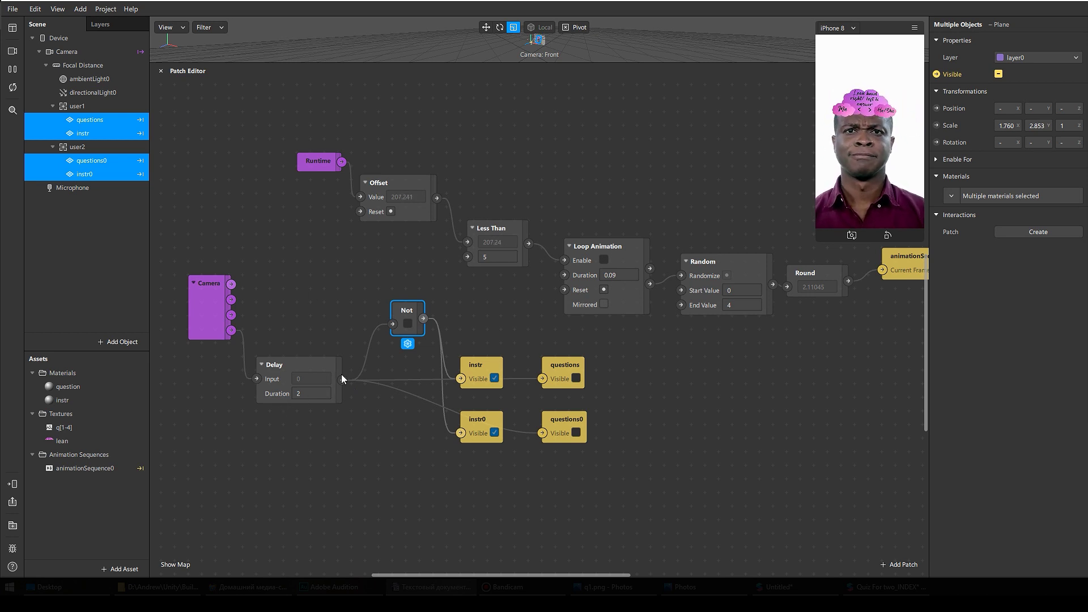
Step: Add a Pulse wired to Offset's Reset, then drag user1's face tracker into the graph
{"action": "left_click_drag", "start_coordinate": [342, 379], "coordinate": [271, 274]}
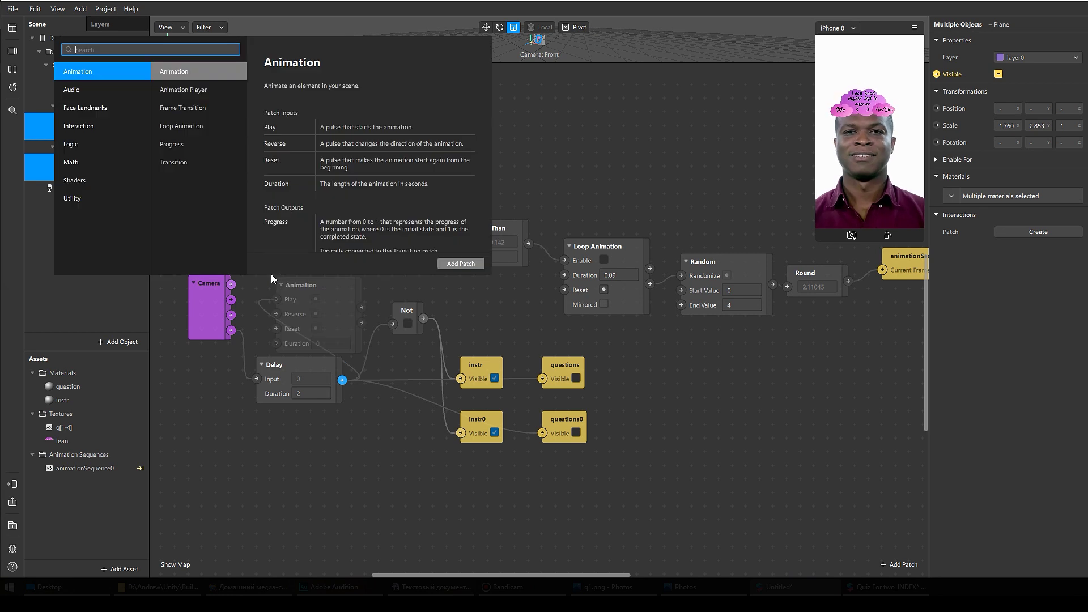
{"action": "type", "text": "pu"}
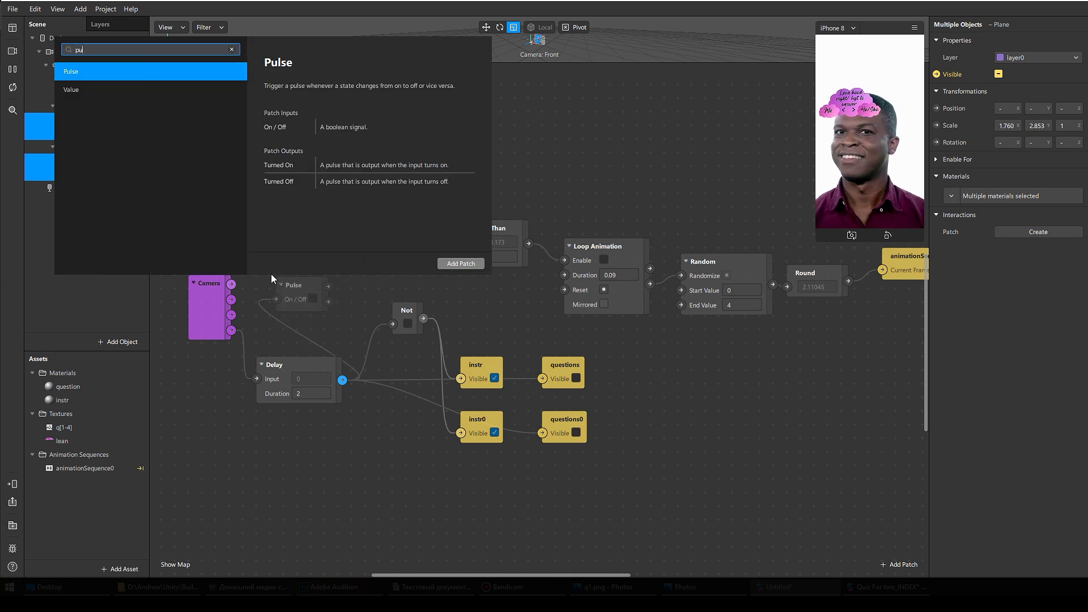
{"action": "key", "text": "Return"}
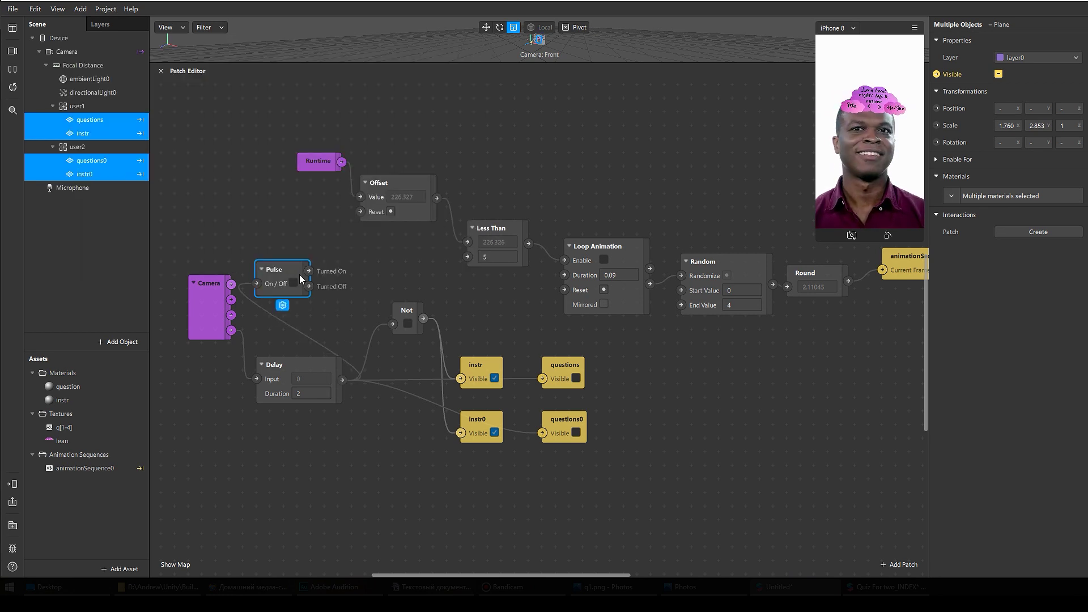
{"action": "left_click_drag", "start_coordinate": [309, 271], "coordinate": [358, 212]}
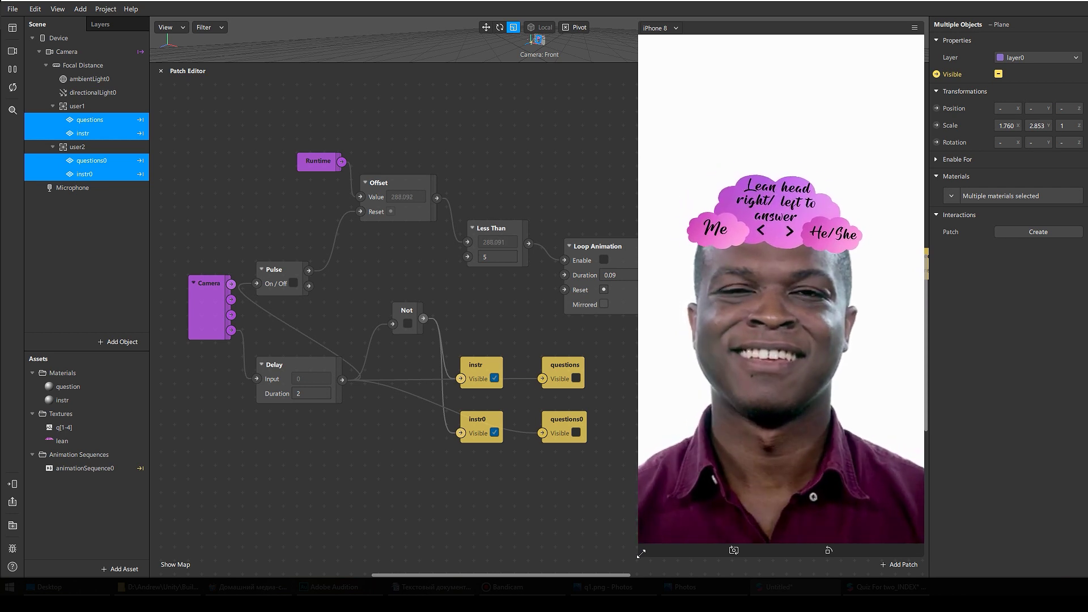
{"action": "left_click", "coordinate": [641, 554]}
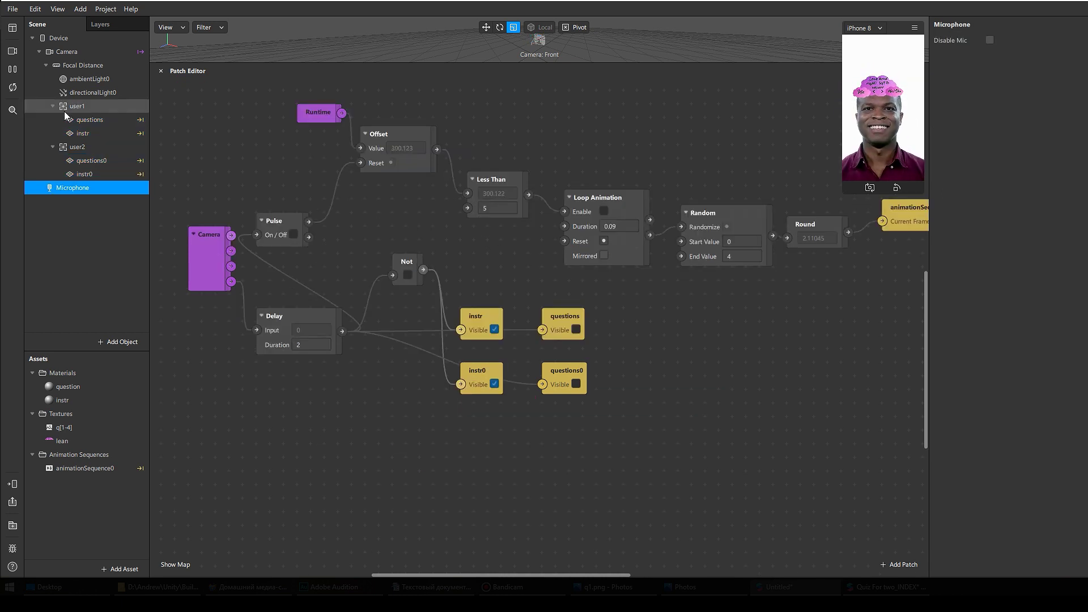
{"action": "left_click_drag", "start_coordinate": [72, 108], "coordinate": [216, 441]}
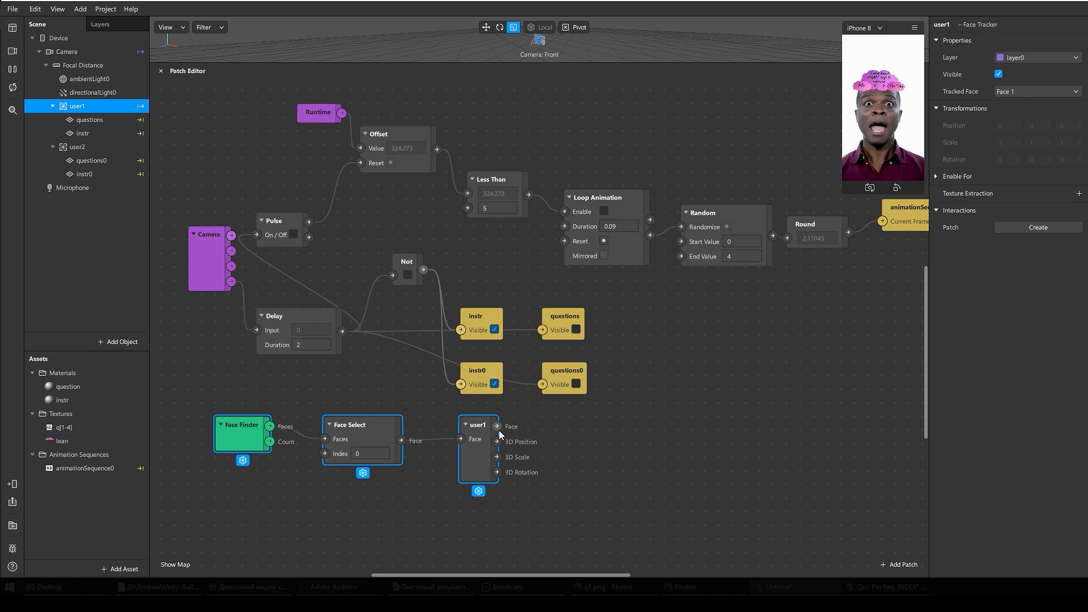
Step: Add a Head Rotation patch wired from user1's Face output
{"action": "left_click_drag", "start_coordinate": [497, 426], "coordinate": [558, 445]}
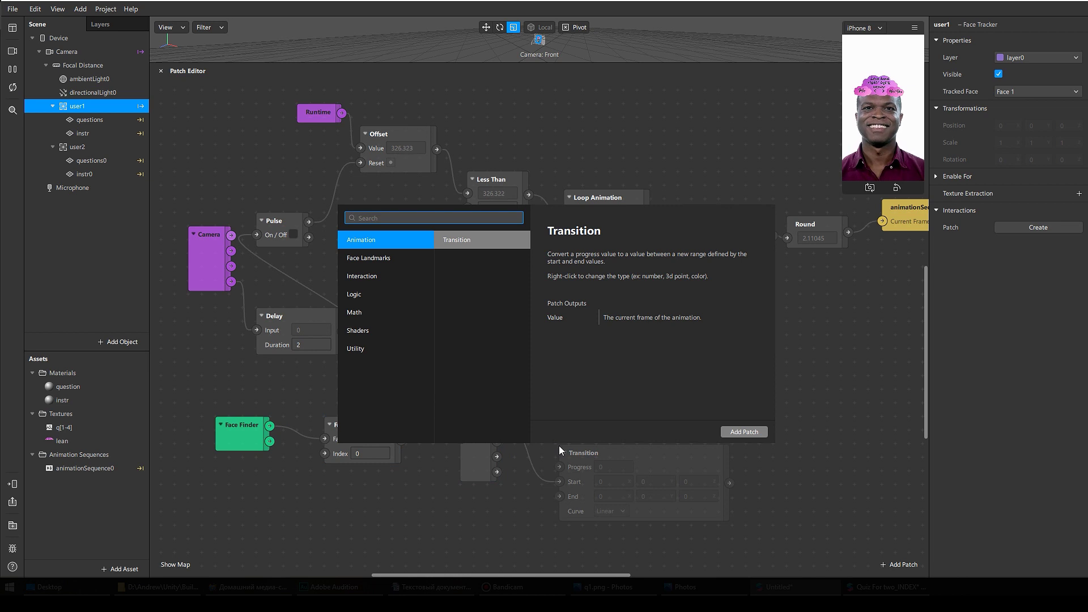
{"action": "type", "text": "head"}
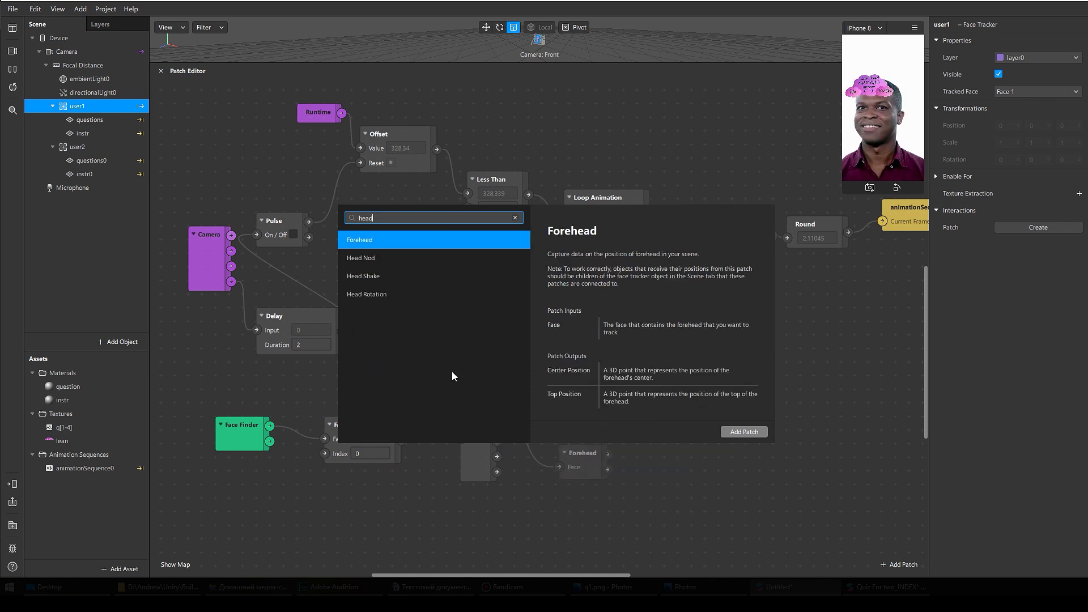
{"action": "left_click", "coordinate": [429, 294]}
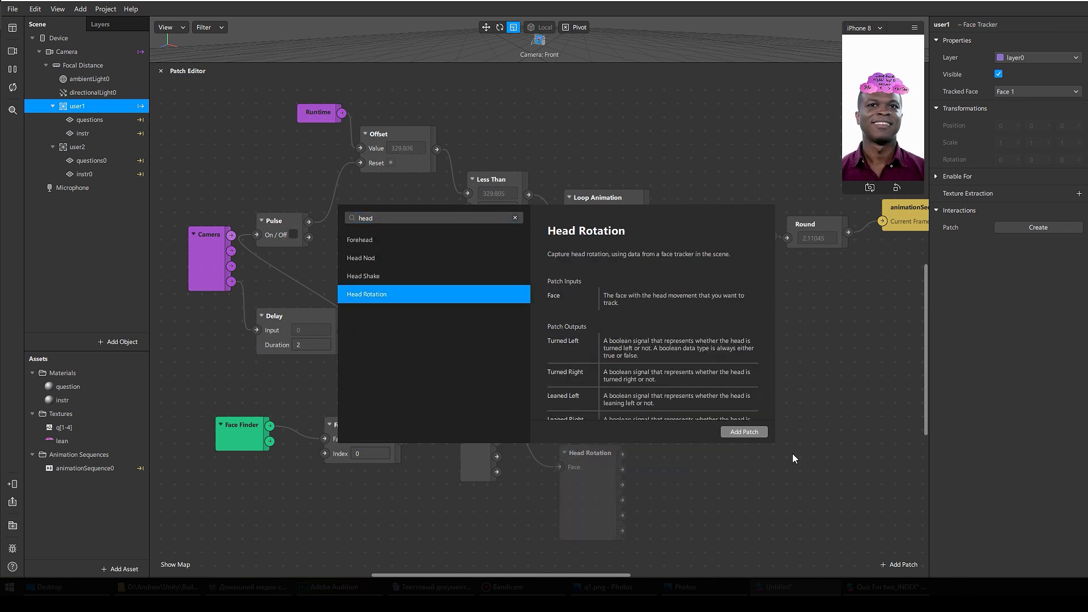
{"action": "left_click", "coordinate": [744, 432]}
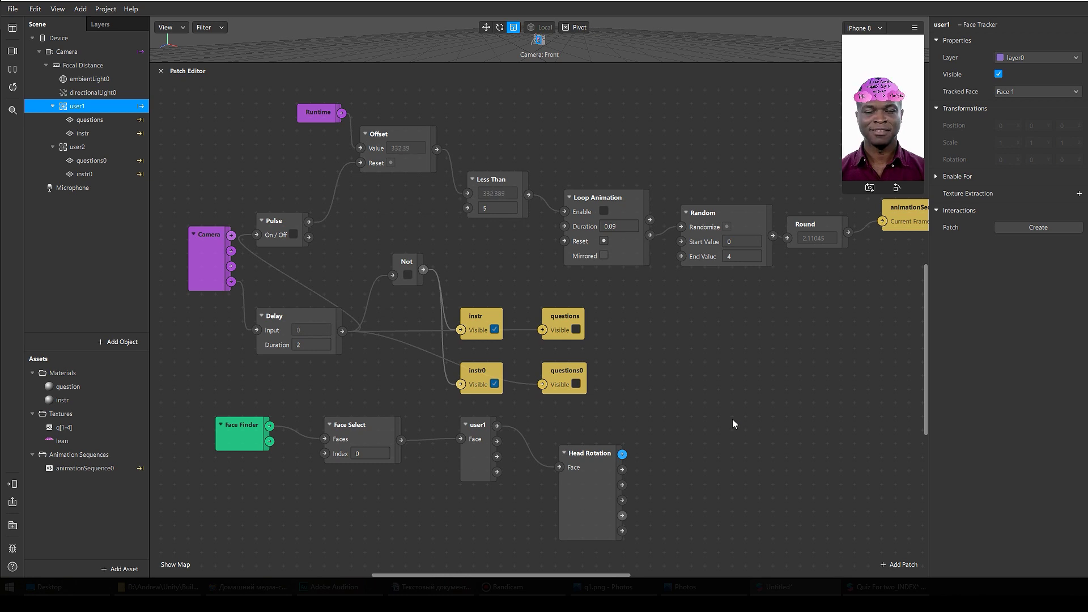
Step: Browse the Head Nod, Head Shake and Head Rotation descriptions, then dismiss the search
{"action": "right_click", "coordinate": [700, 423]}
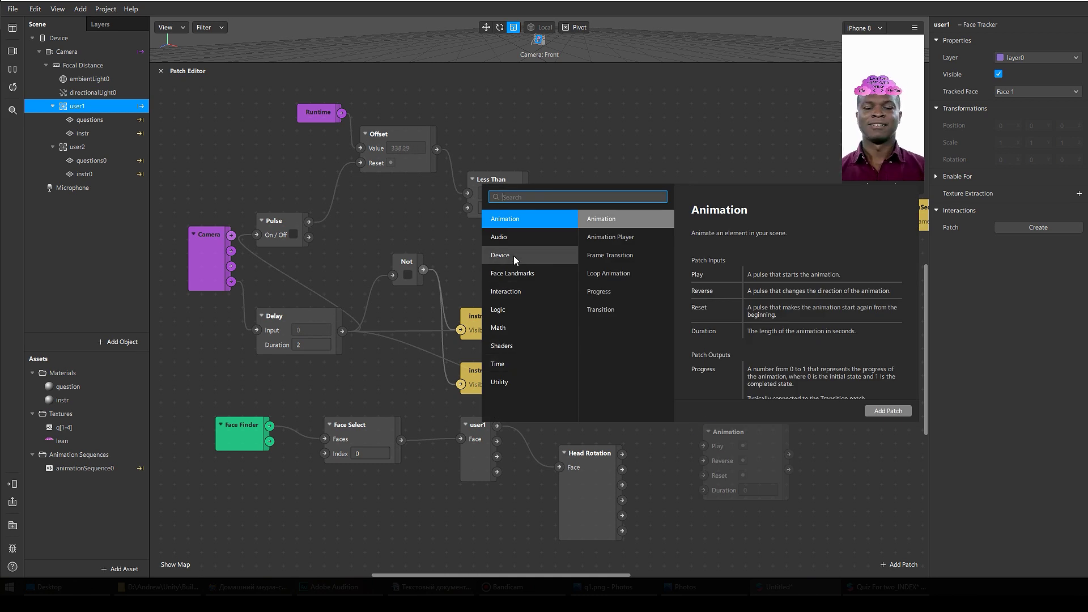
{"action": "type", "text": "head"}
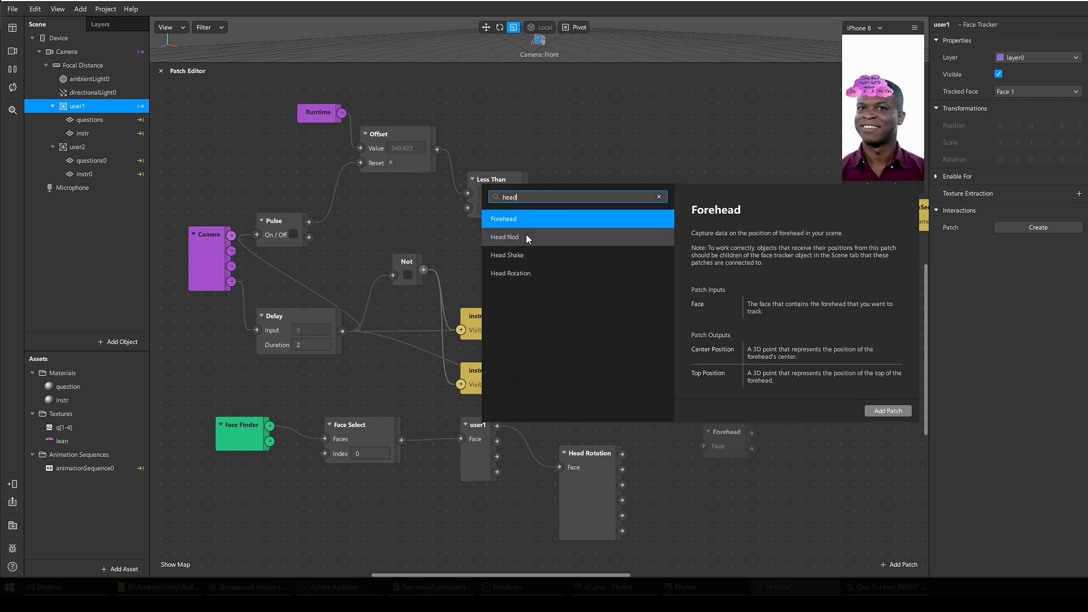
{"action": "left_click", "coordinate": [526, 238]}
{"action": "left_click", "coordinate": [536, 255]}
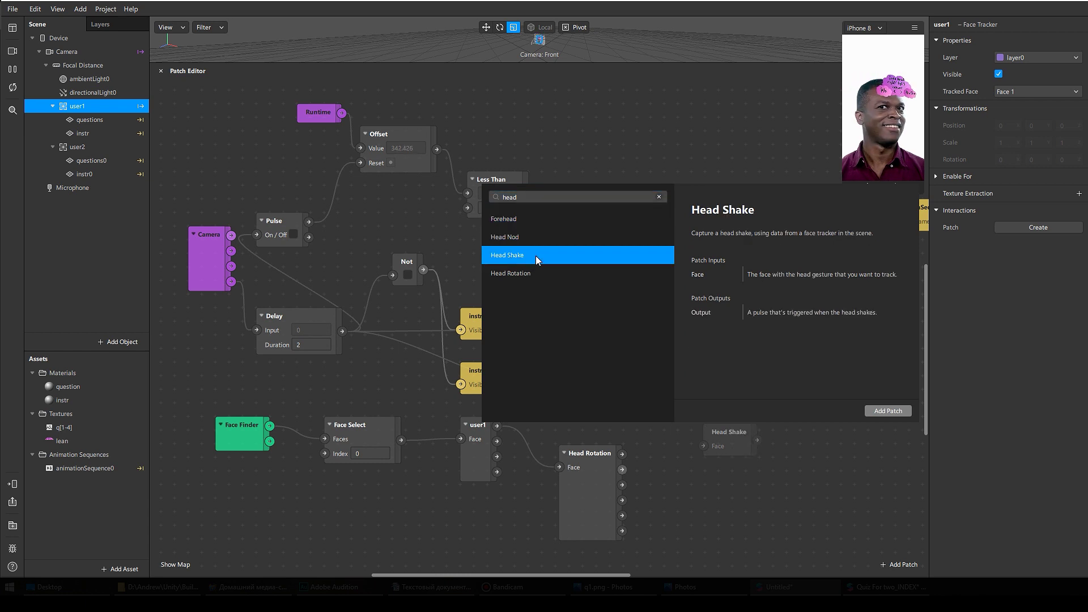
{"action": "left_click", "coordinate": [542, 273]}
{"action": "double_click", "coordinate": [544, 197]}
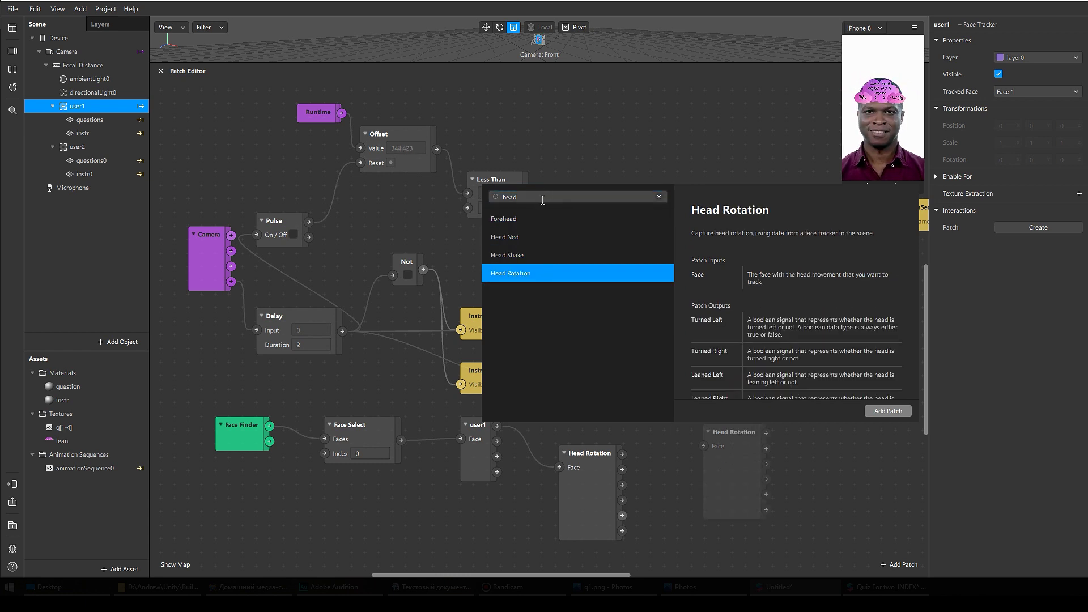
{"action": "key", "text": "BackSpace"}
{"action": "type", "text": "eye"}
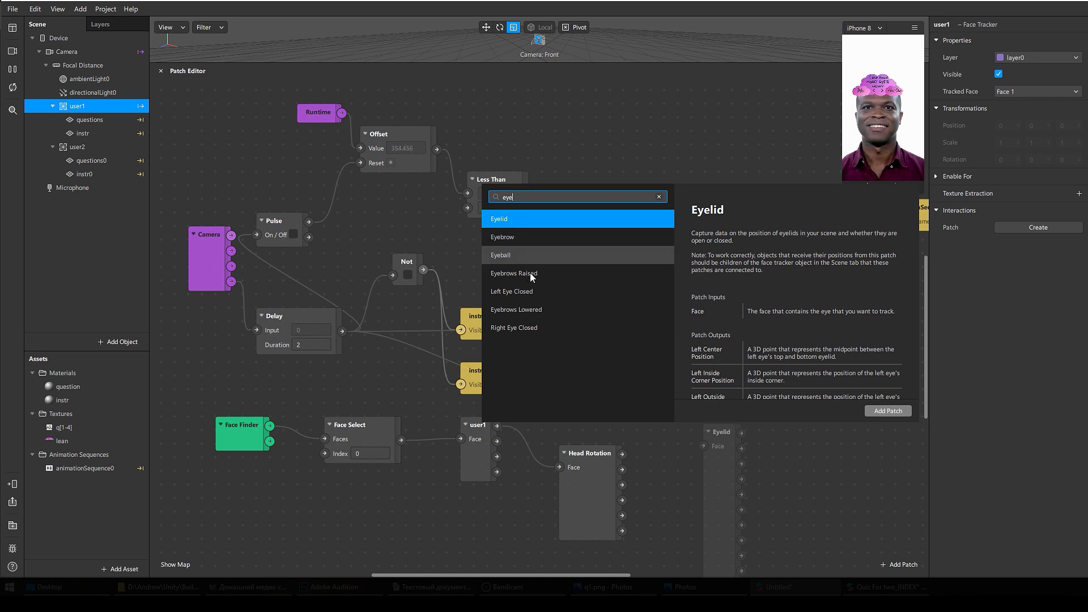
{"action": "key", "text": "Escape"}
{"action": "scroll", "coordinate": [565, 405], "scroll_direction": "down", "scroll_amount": 2}
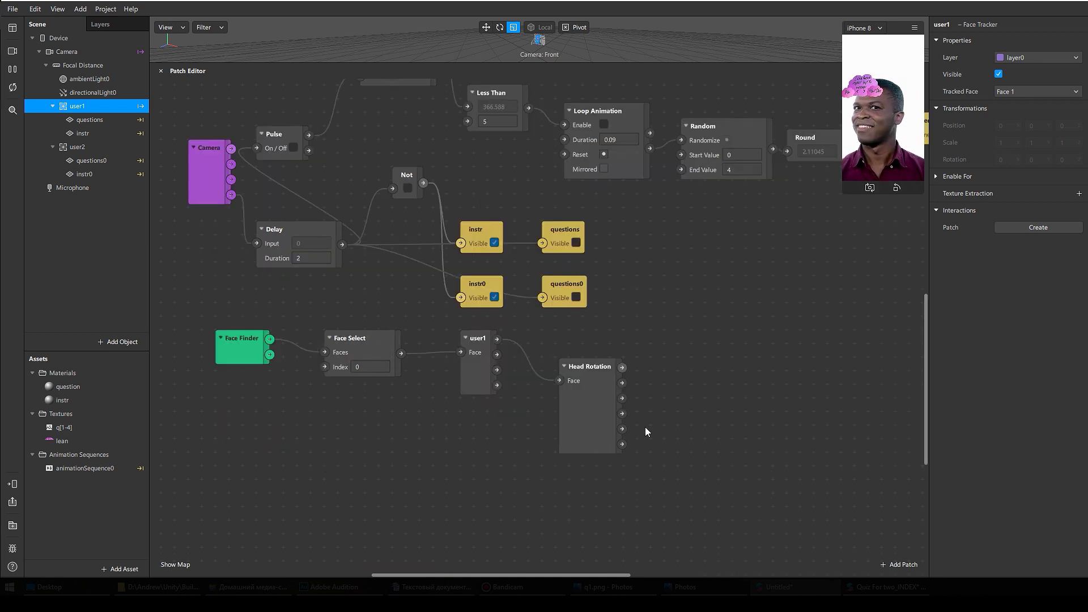
{"action": "left_click", "coordinate": [576, 433]}
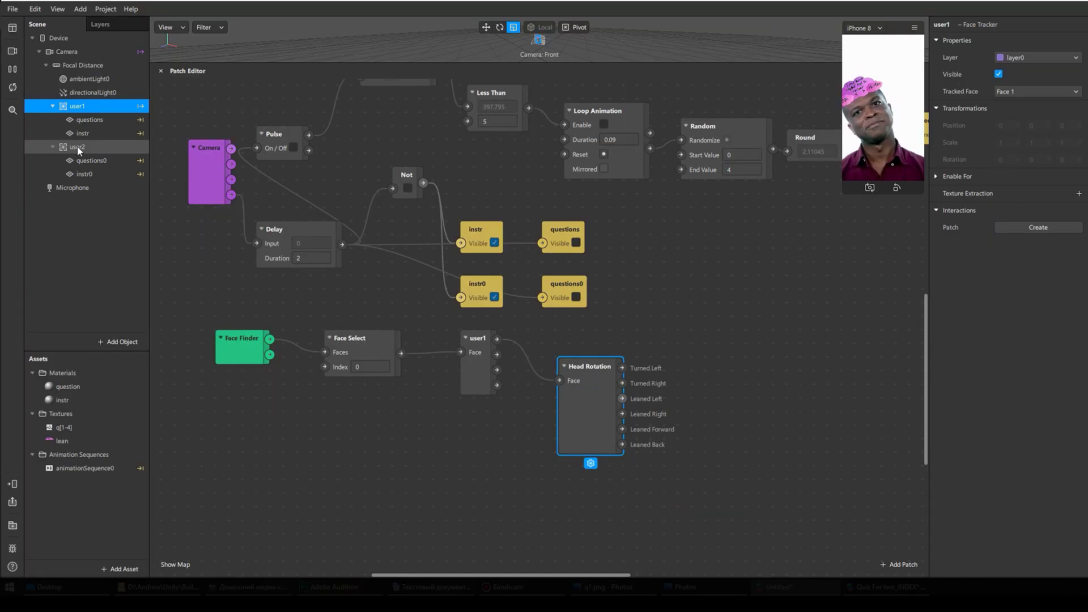
Step: Bring user2 into the graph with Face Select Index 1 and wire its Face into Head Rotation
{"action": "left_click_drag", "start_coordinate": [79, 149], "coordinate": [205, 478]}
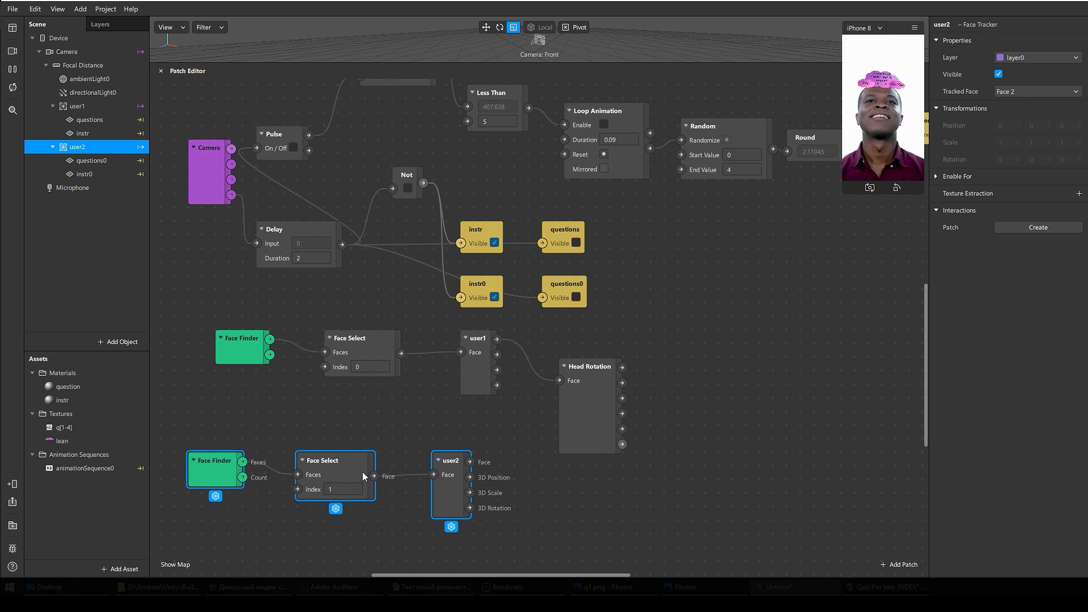
{"action": "left_click", "coordinate": [334, 489]}
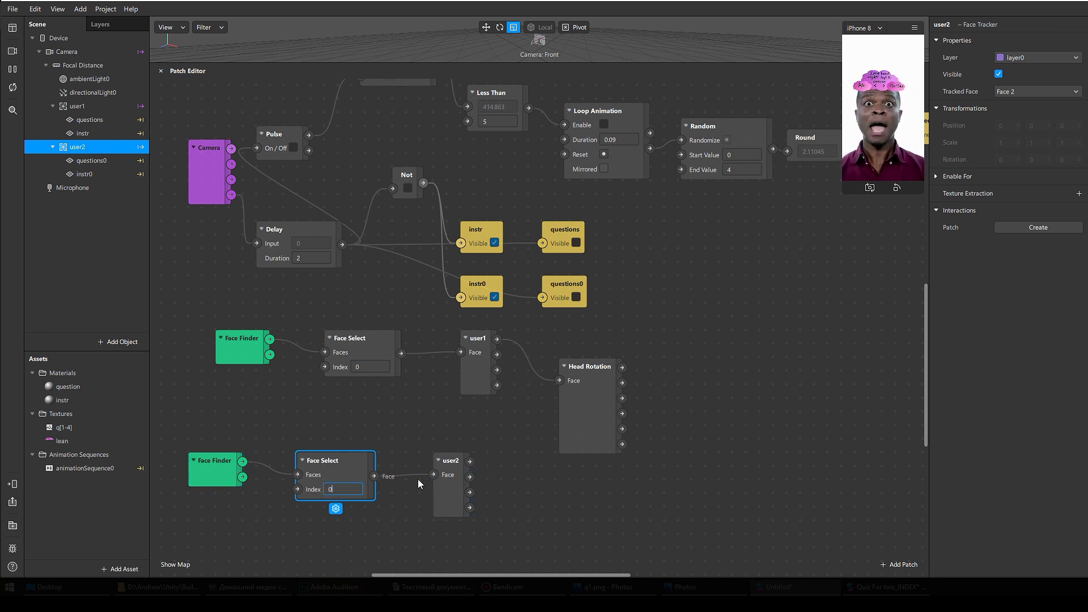
{"action": "left_click", "coordinate": [341, 489]}
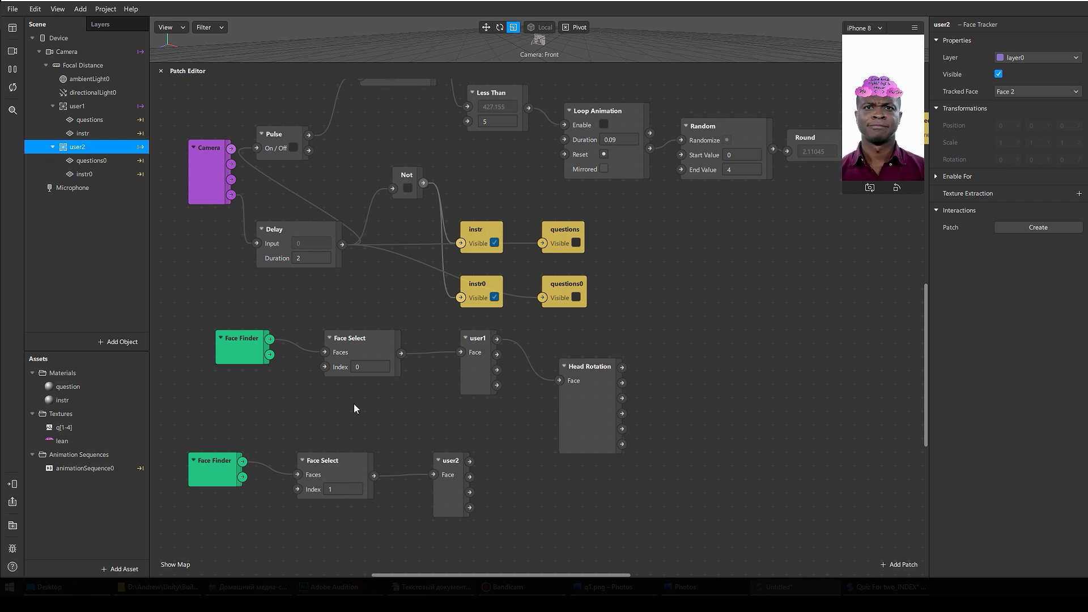
{"action": "left_click_drag", "start_coordinate": [457, 498], "coordinate": [439, 515]}
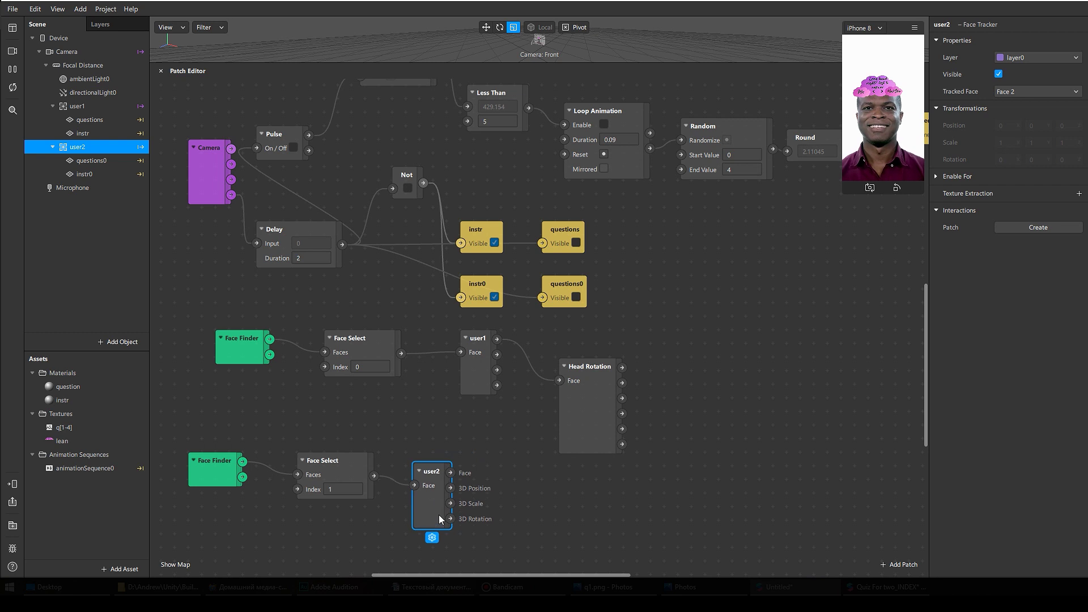
{"action": "left_click_drag", "start_coordinate": [458, 477], "coordinate": [514, 504]}
{"action": "type", "text": "he"}
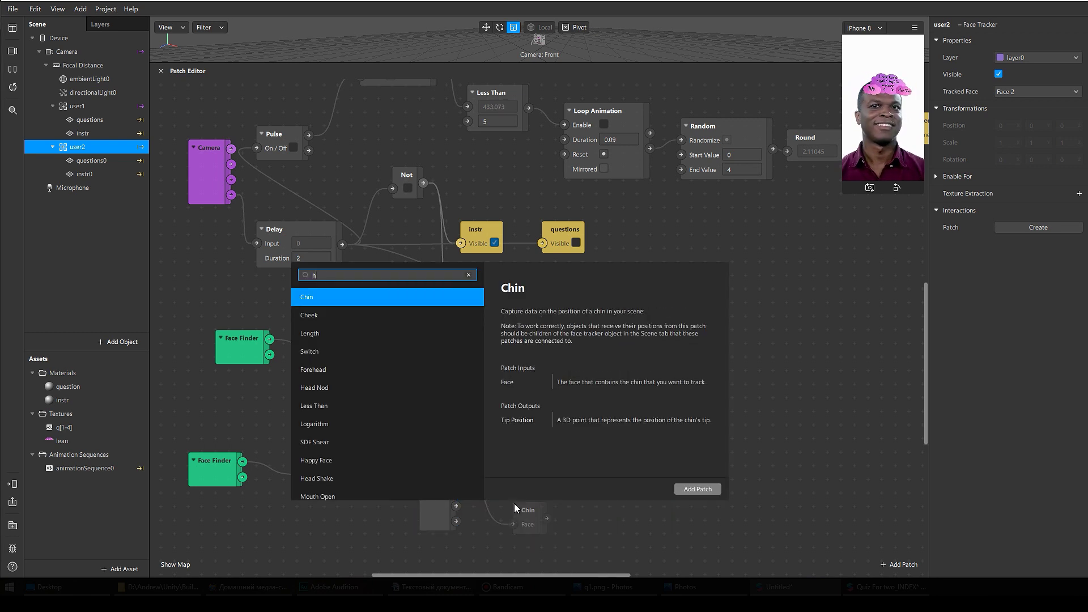
{"action": "left_click", "coordinate": [320, 424]}
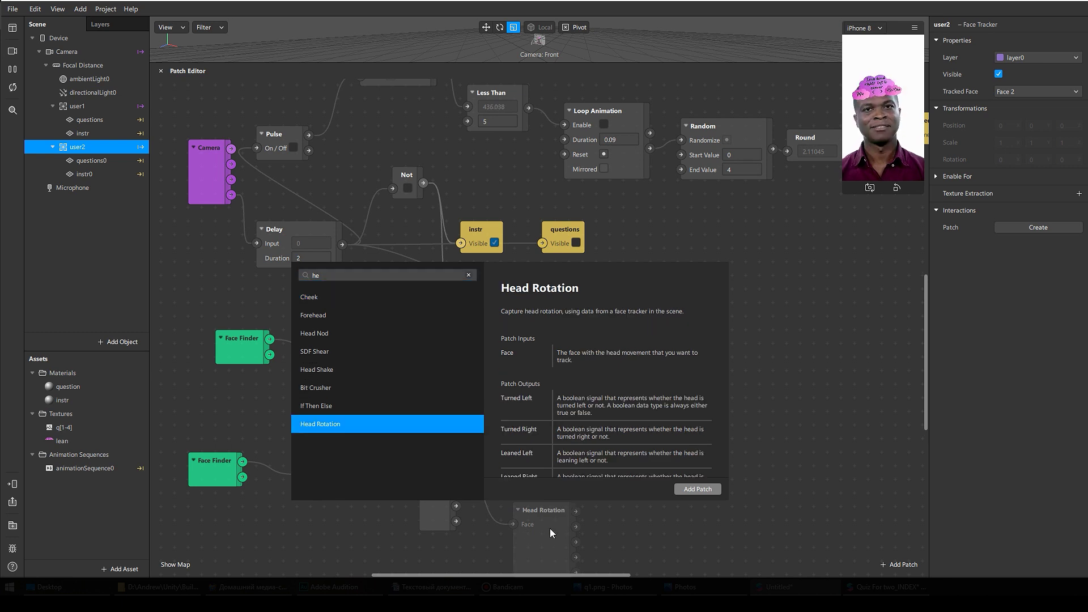
{"action": "left_click", "coordinate": [698, 489]}
{"action": "scroll", "coordinate": [682, 490], "scroll_direction": "down", "scroll_amount": 5}
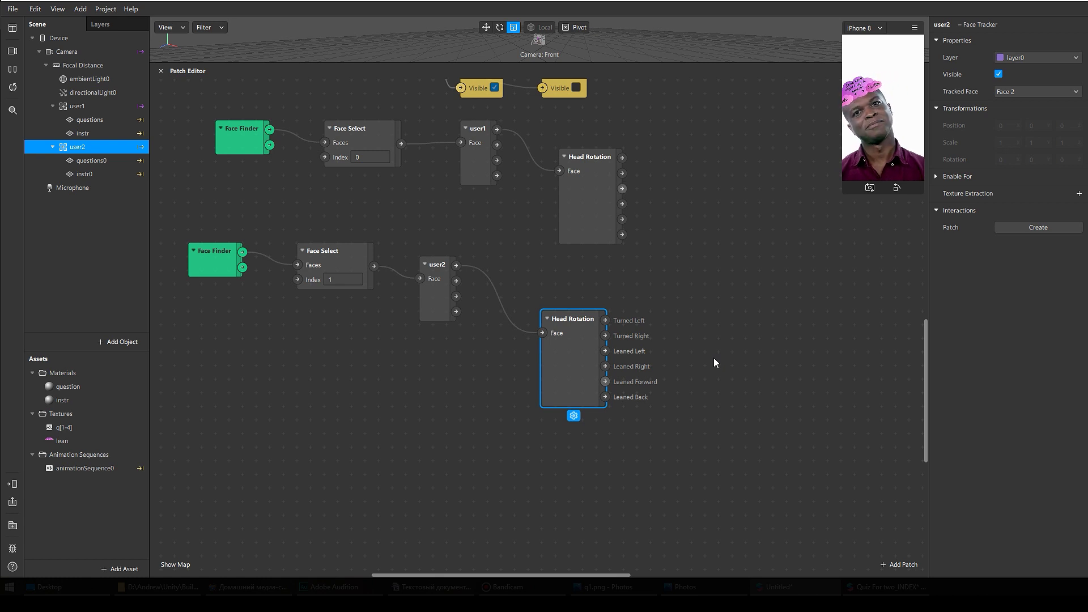
Step: Add two And patches, each combining a lean output from user1 and user2
{"action": "left_click_drag", "start_coordinate": [622, 188], "coordinate": [687, 310]}
{"action": "type", "text": "an"}
{"action": "key", "text": "Return"}
{"action": "left_click_drag", "start_coordinate": [605, 365], "coordinate": [693, 336]}
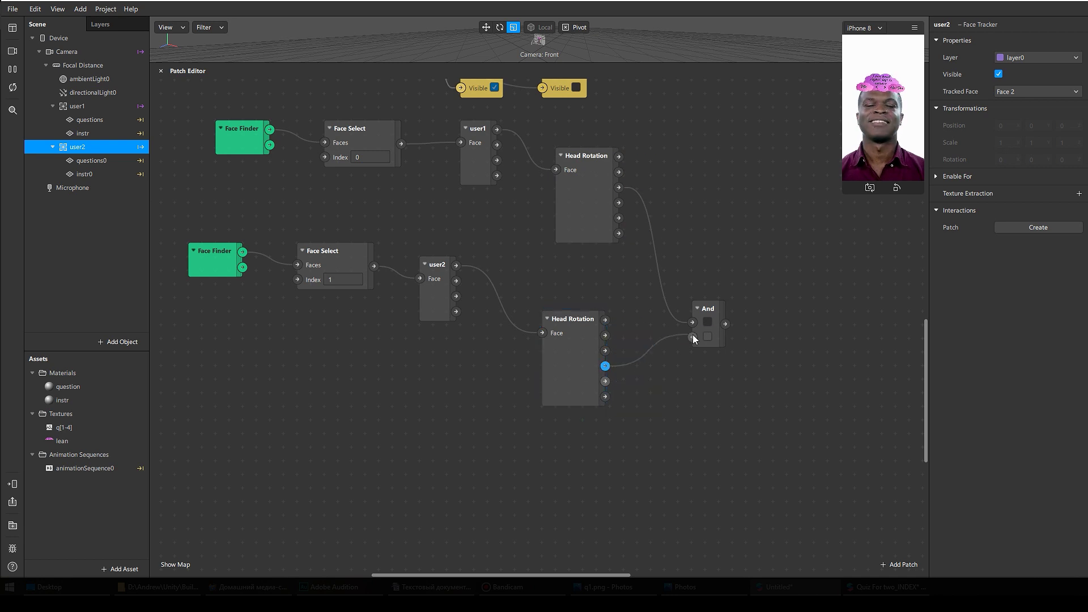
{"action": "left_click_drag", "start_coordinate": [618, 203], "coordinate": [703, 234]}
{"action": "type", "text": "and"}
{"action": "key", "text": "Return"}
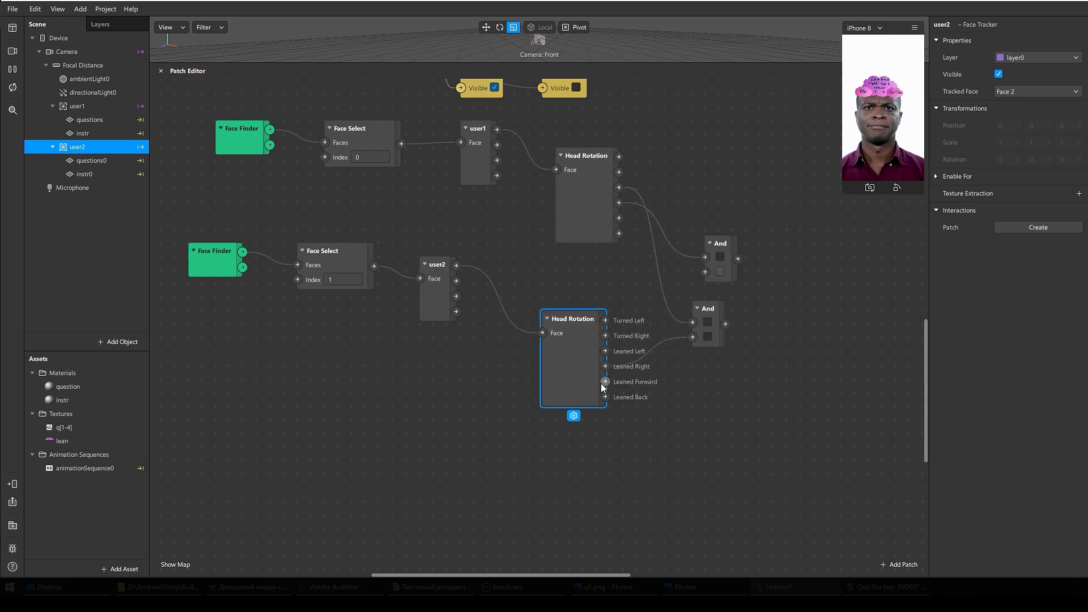
{"action": "left_click_drag", "start_coordinate": [604, 350], "coordinate": [733, 300]}
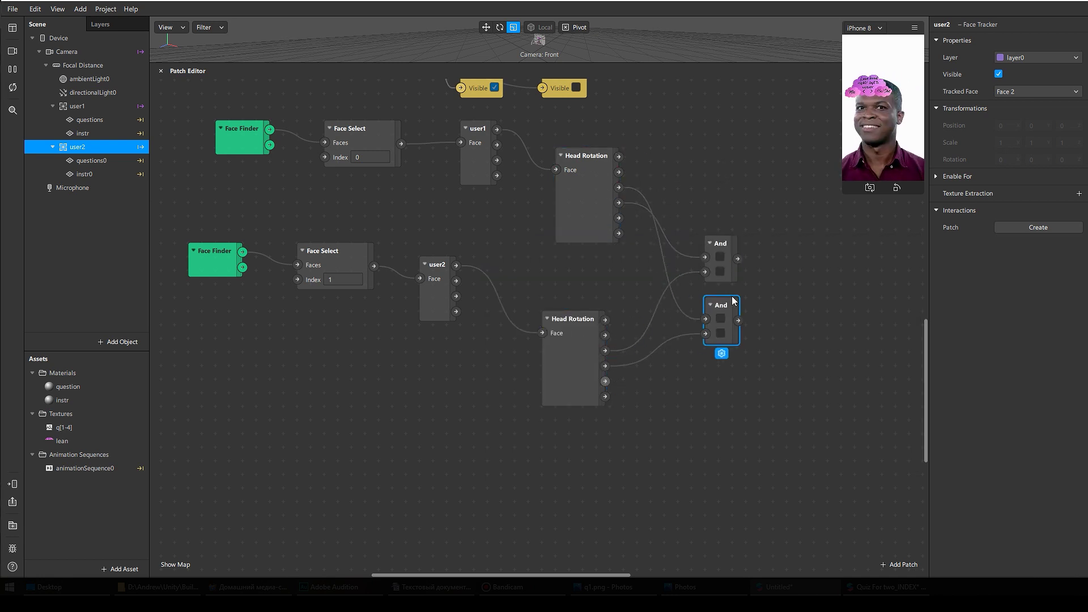
Step: Inspect both Head Rotation patches to check which lean outputs are wired
{"action": "left_click", "coordinate": [585, 202]}
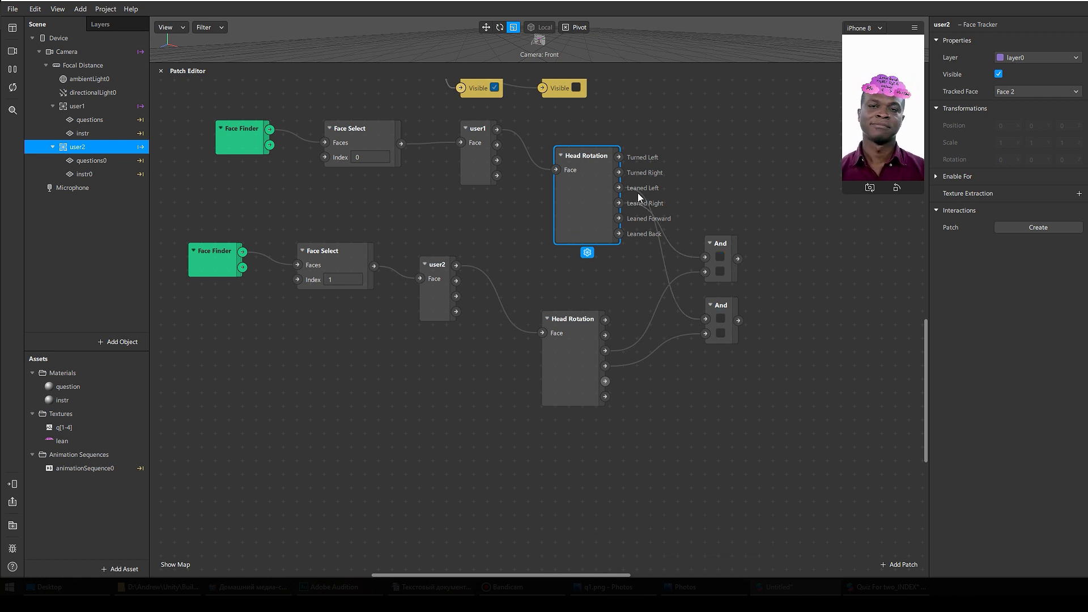
{"action": "left_click", "coordinate": [723, 340]}
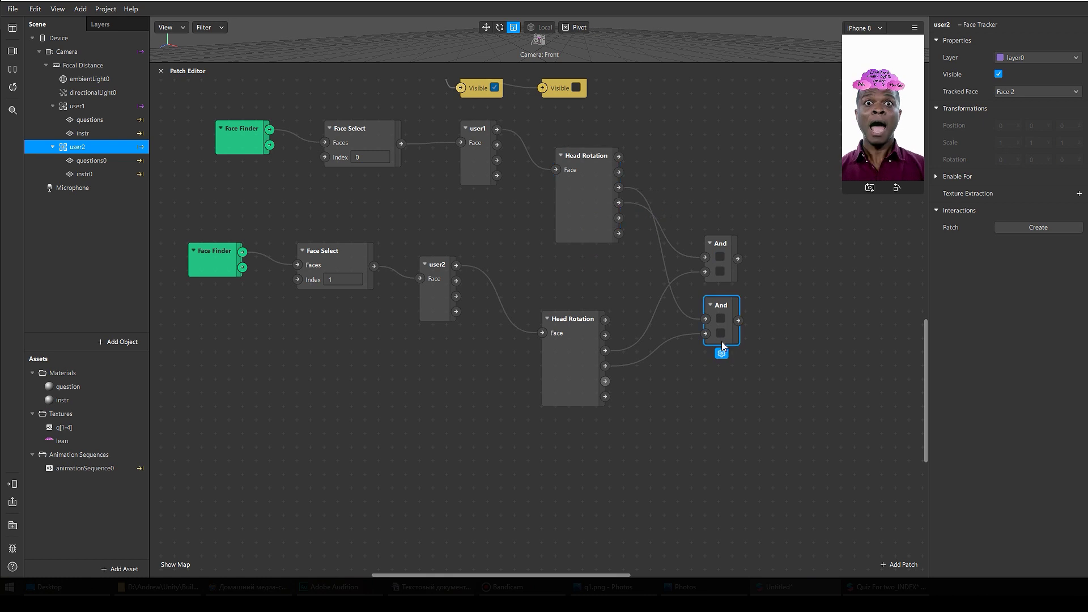
{"action": "left_click", "coordinate": [570, 374]}
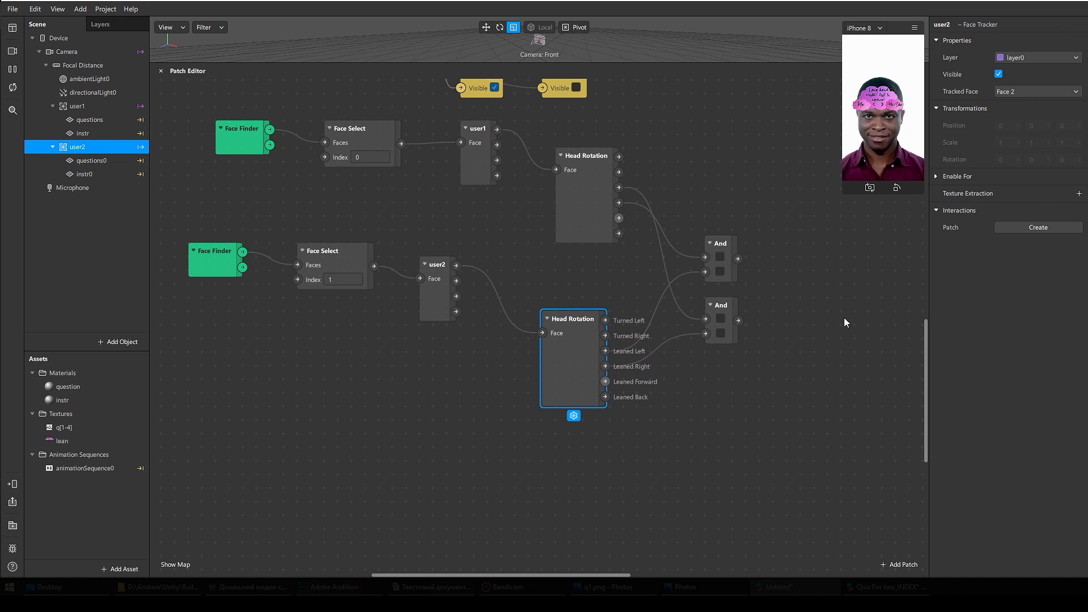
{"action": "left_click", "coordinate": [611, 196]}
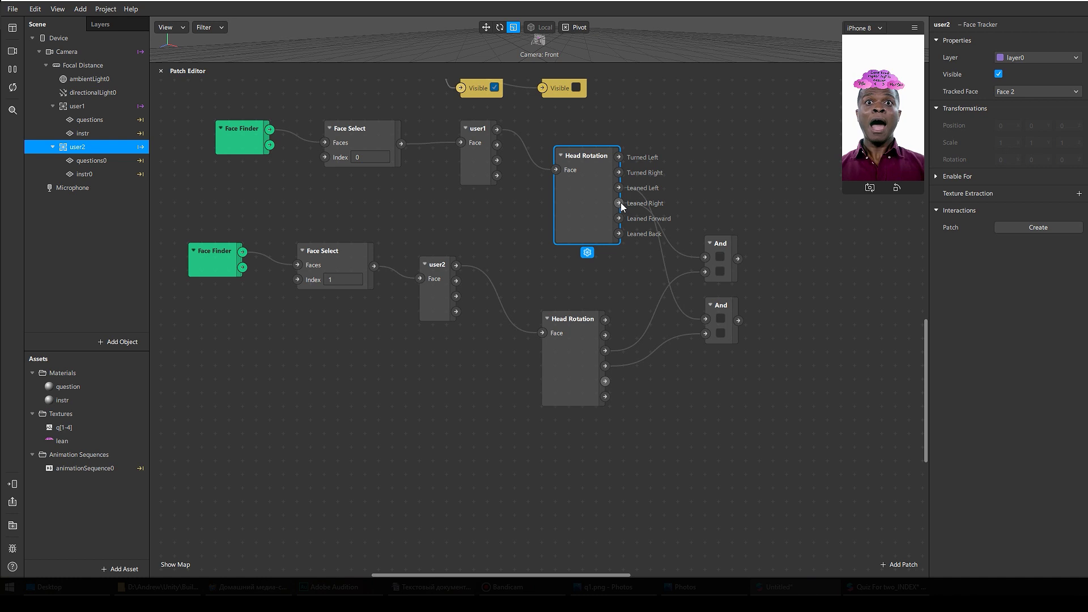
{"action": "left_click", "coordinate": [588, 355]}
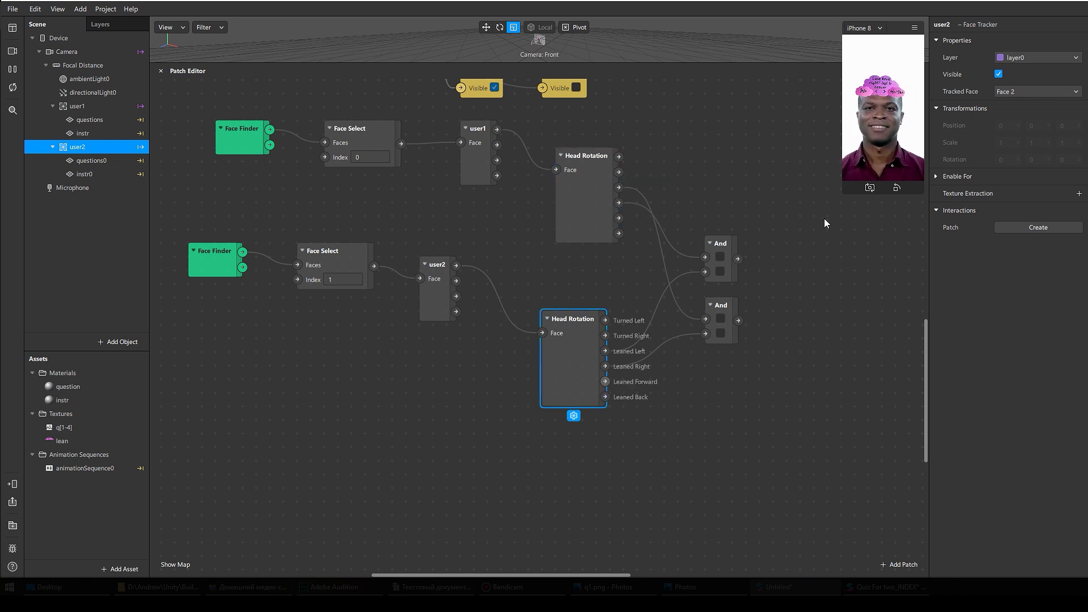
Step: Insert a new plane and name it salute
{"action": "left_click", "coordinate": [833, 322]}
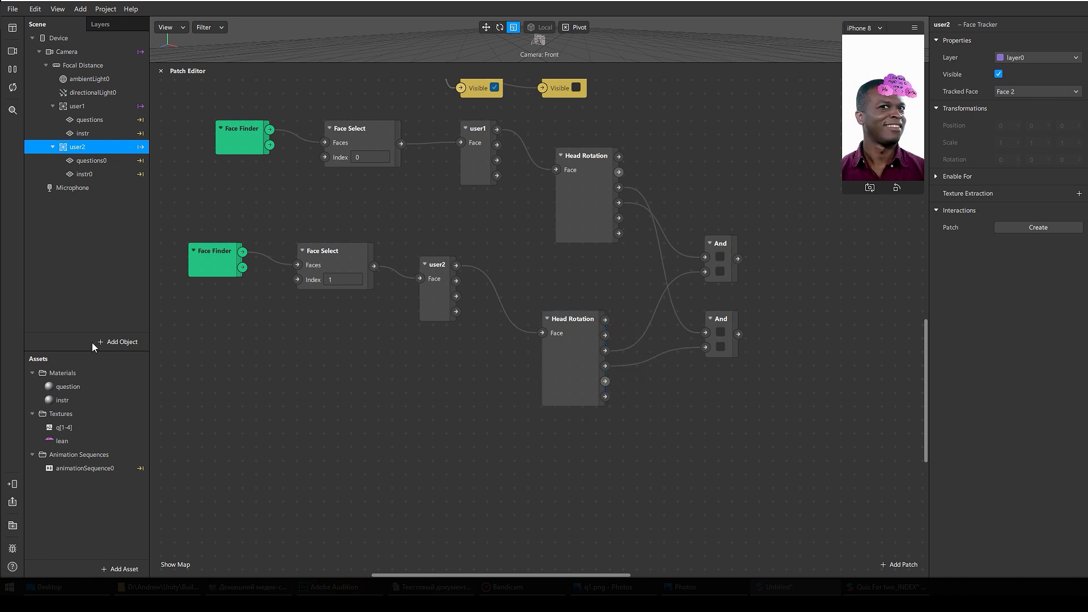
{"action": "left_click", "coordinate": [100, 343]}
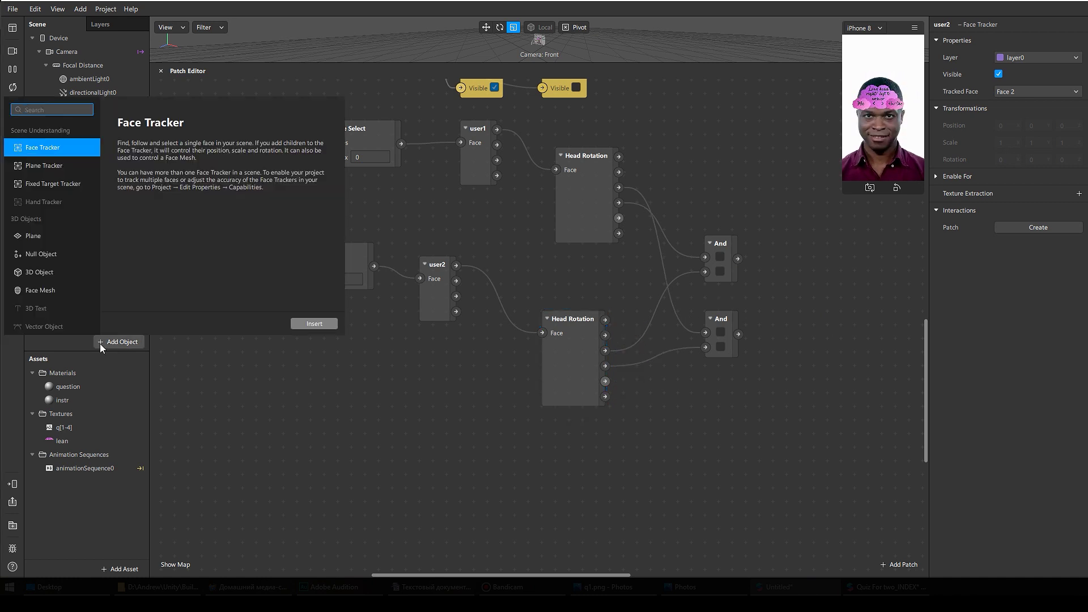
{"action": "type", "text": "plain"}
{"action": "key", "text": "BackSpace"}
{"action": "key", "text": "BackSpace"}
{"action": "type", "text": "ne"}
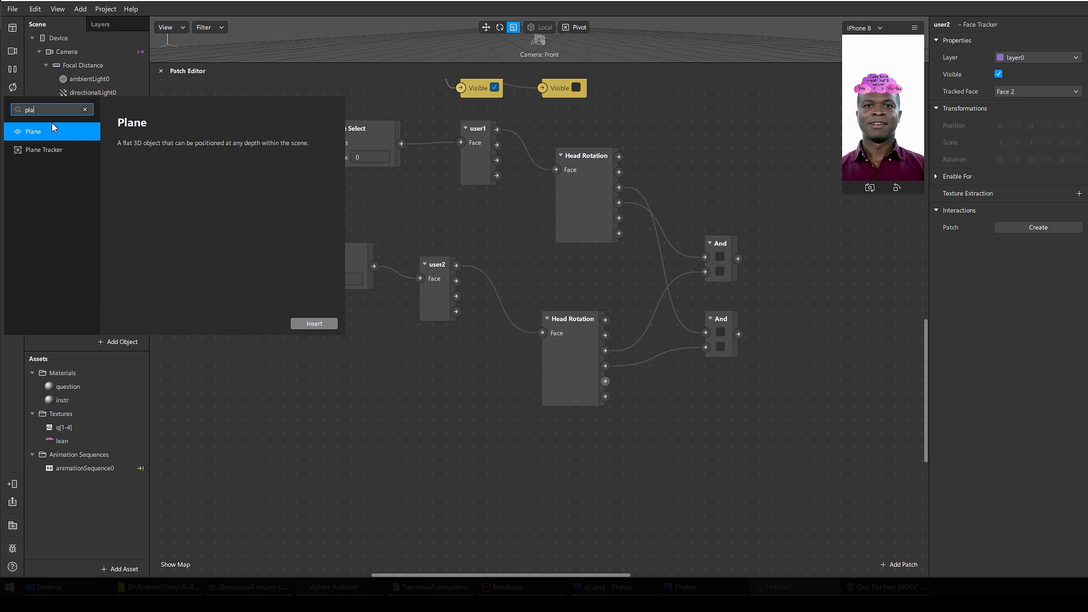
{"action": "key", "text": "Return"}
{"action": "double_click", "coordinate": [83, 188]}
{"action": "type", "text": "salute"}
{"action": "key", "text": "Return"}
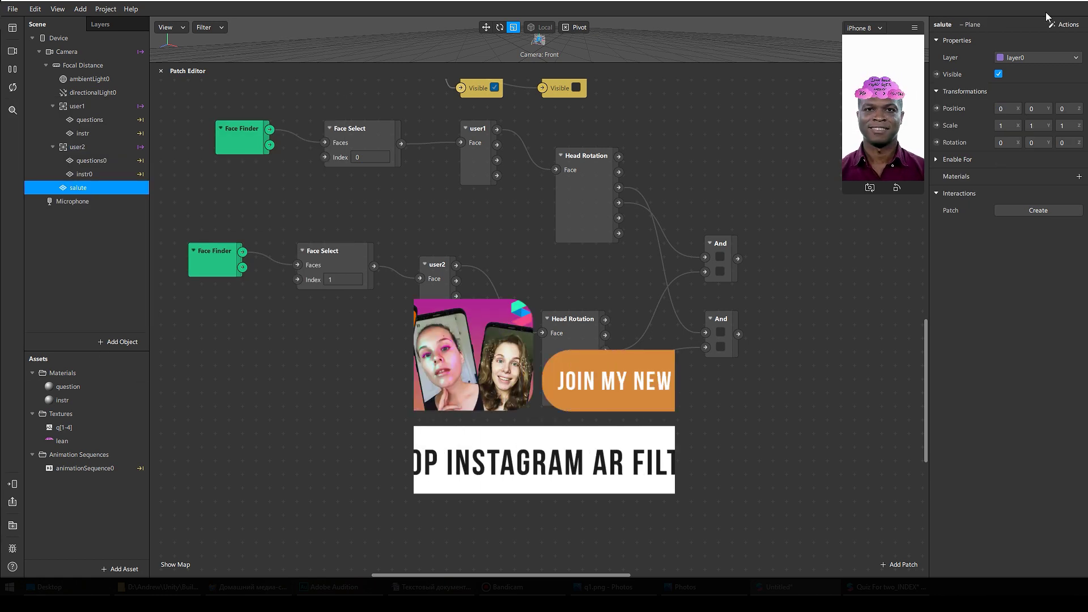
Step: Stretch the salute plane taller and wider and move it out of the user2 tracker
{"action": "left_click_drag", "start_coordinate": [561, 62], "coordinate": [561, 408]}
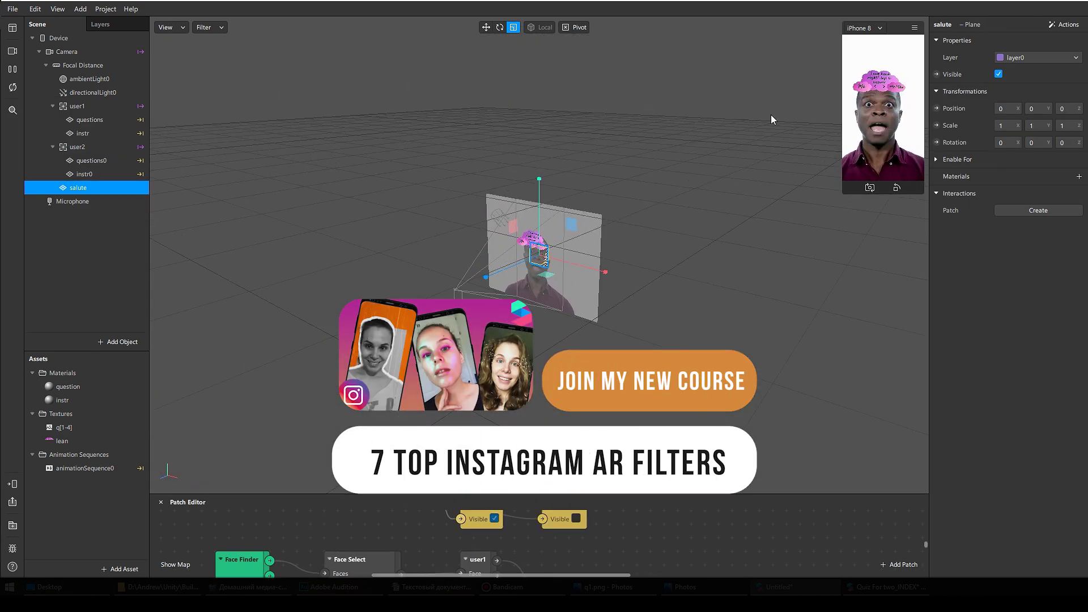
{"action": "left_click_drag", "start_coordinate": [541, 258], "coordinate": [688, 308]}
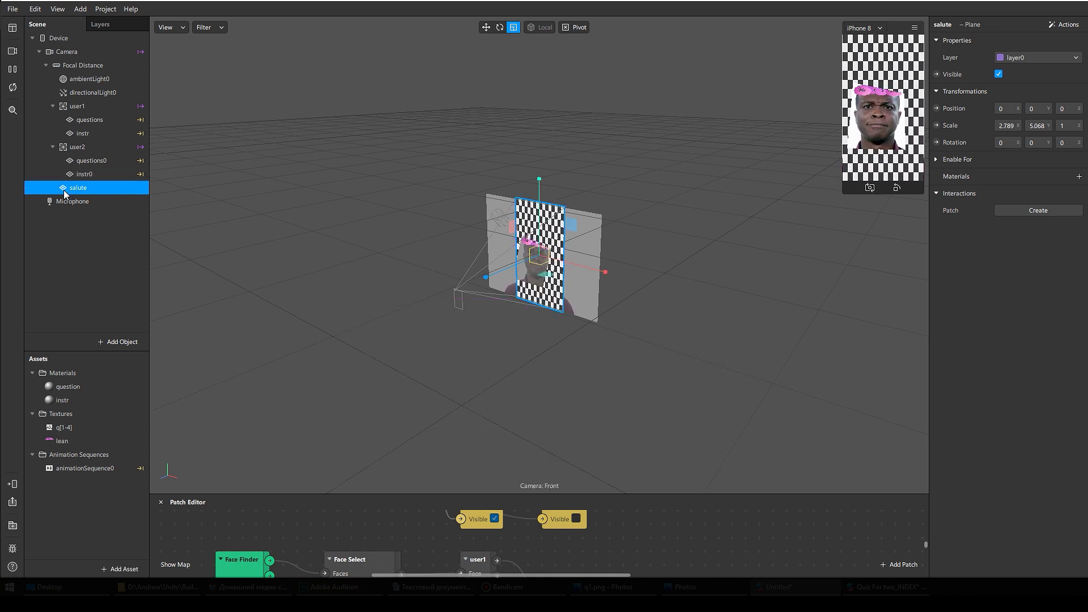
{"action": "left_click_drag", "start_coordinate": [80, 190], "coordinate": [70, 106]}
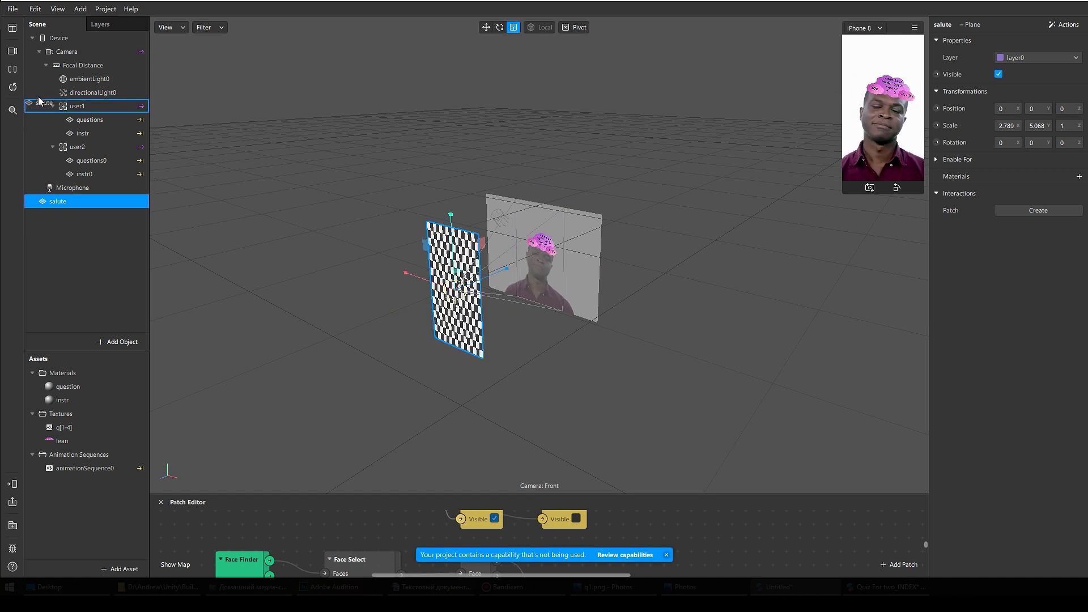
Step: Give the salute plane a new material named salut
{"action": "left_click", "coordinate": [1079, 176]}
{"action": "double_click", "coordinate": [78, 414]}
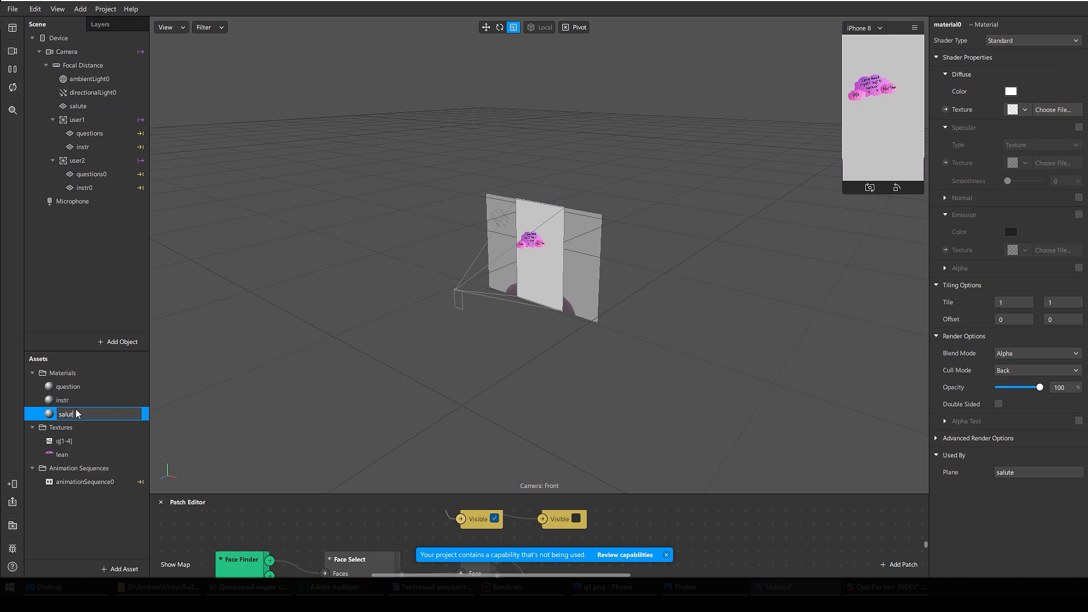
{"action": "type", "text": "salut"}
{"action": "key", "text": "Return"}
Step: Give salut an animation sequence named effect and pick ezgif.com-gif-maker.png as its image
{"action": "left_click", "coordinate": [1033, 41]}
{"action": "left_click", "coordinate": [1020, 61]}
{"action": "left_click", "coordinate": [1020, 109]}
{"action": "left_click", "coordinate": [1023, 169]}
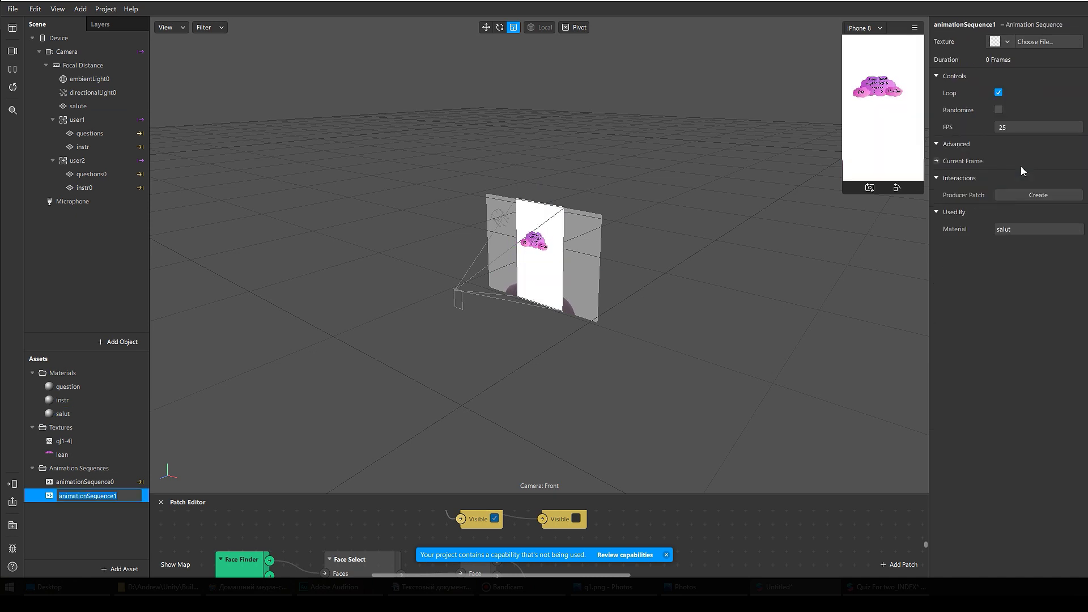
{"action": "type", "text": "effec"}
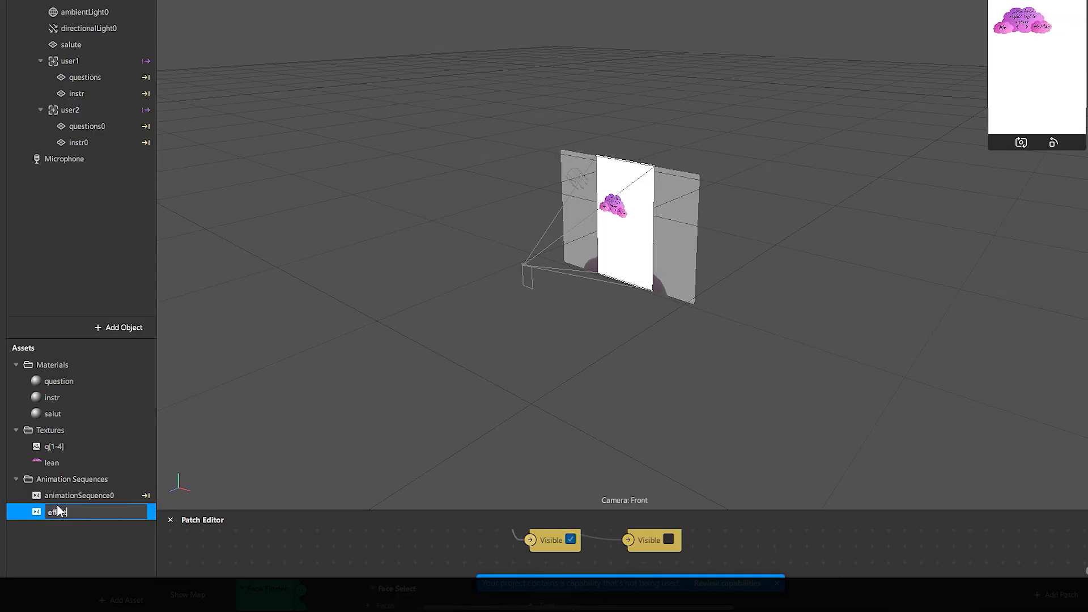
{"action": "type", "text": "t"}
{"action": "key", "text": "Return"}
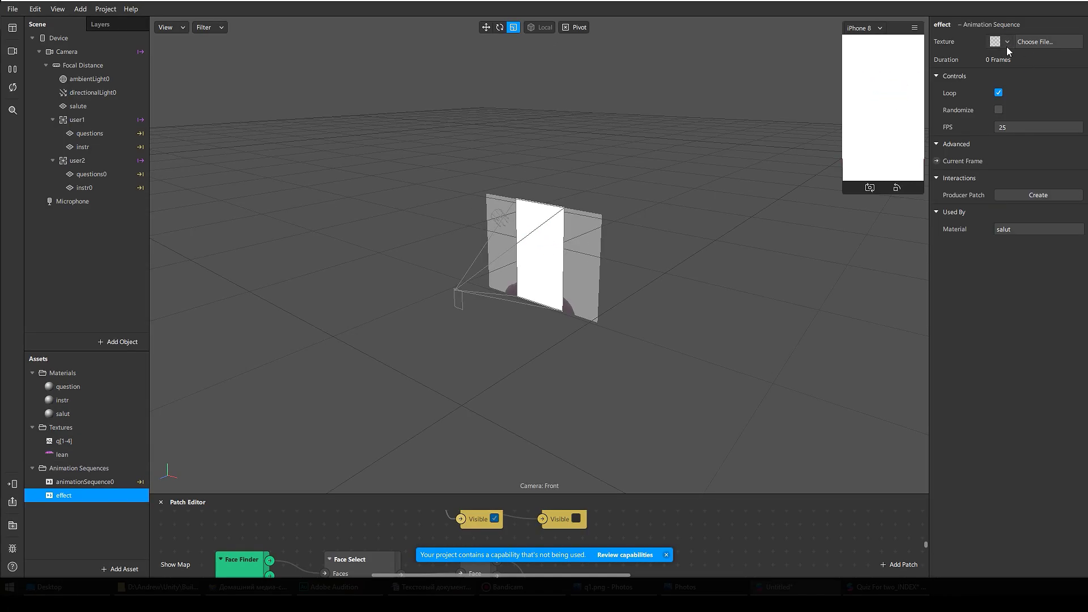
{"action": "left_click", "coordinate": [1007, 42]}
{"action": "left_click", "coordinate": [1039, 79]}
{"action": "left_click", "coordinate": [178, 100]}
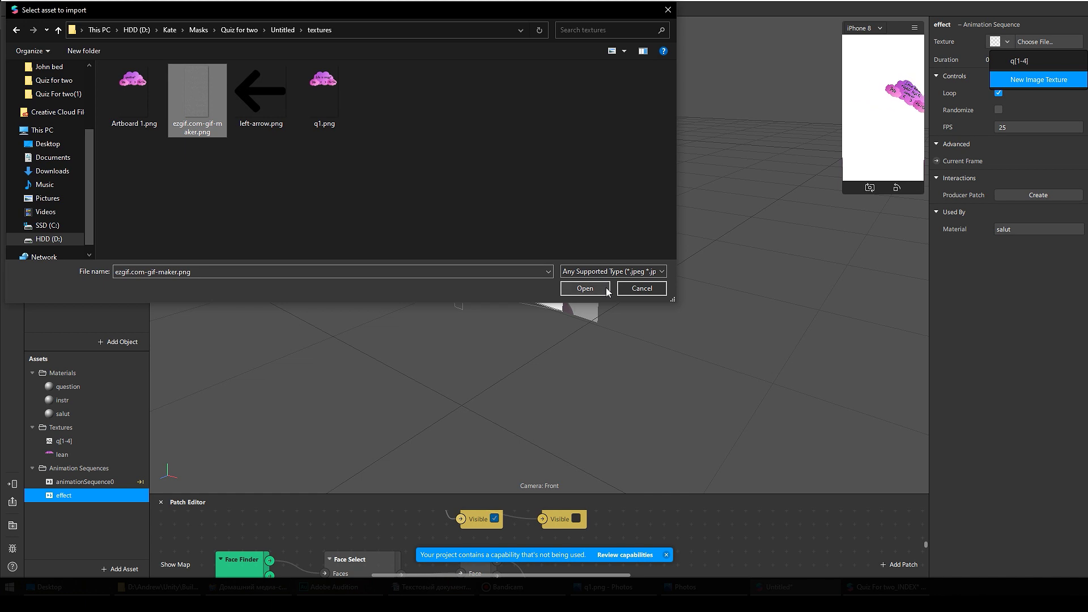
Step: Import the ezgif.com-gif-maker frames and select the new texture
{"action": "left_click", "coordinate": [585, 289]}
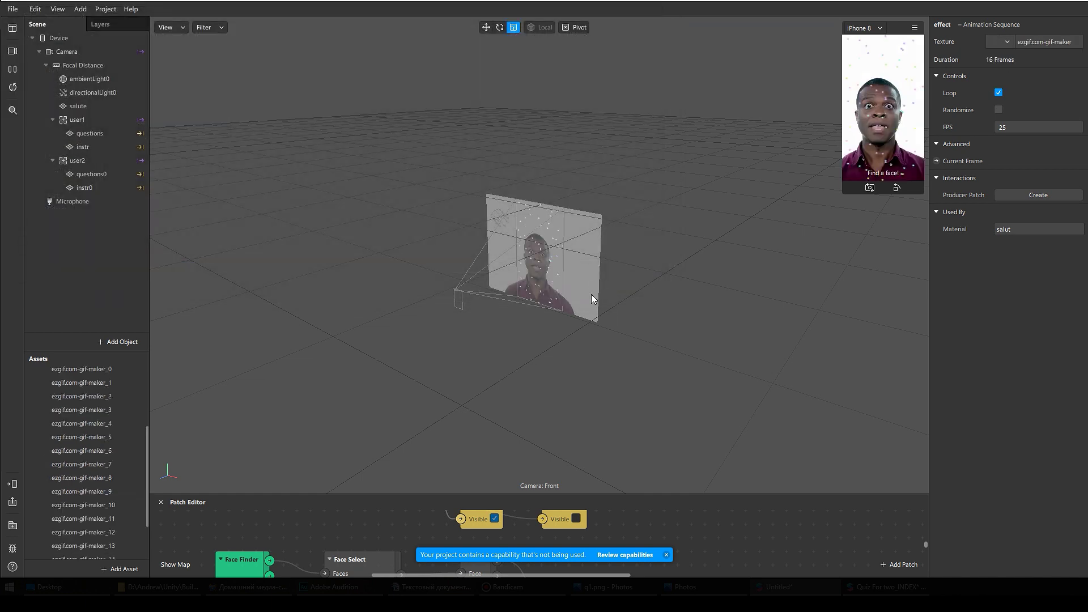
{"action": "left_click_drag", "start_coordinate": [843, 187], "coordinate": [700, 441]}
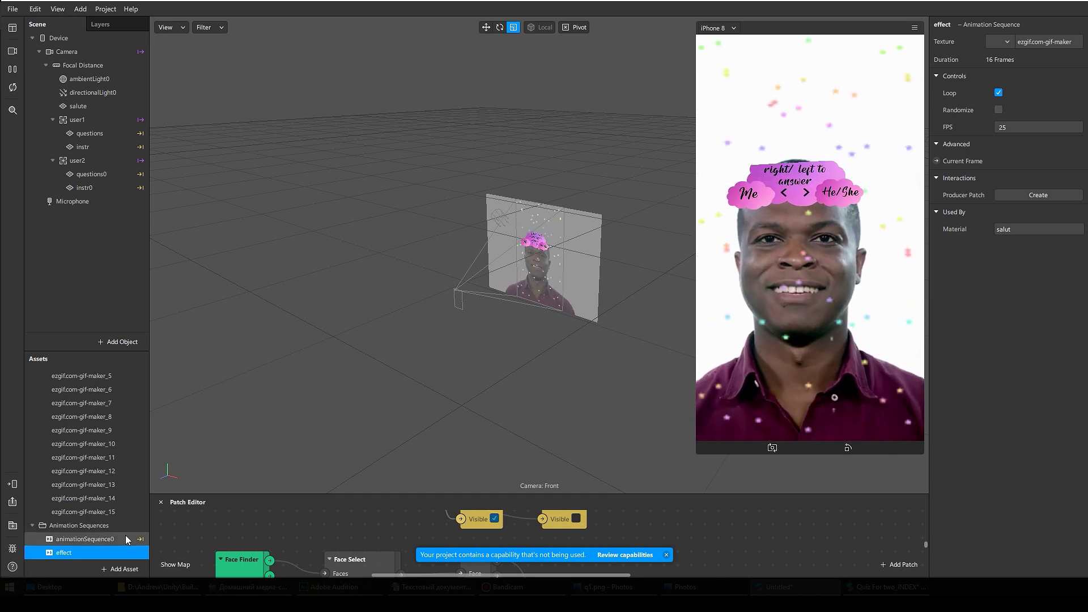
{"action": "scroll", "coordinate": [110, 514], "scroll_direction": "up", "scroll_amount": 1}
{"action": "scroll", "coordinate": [101, 507], "scroll_direction": "up", "scroll_amount": 4}
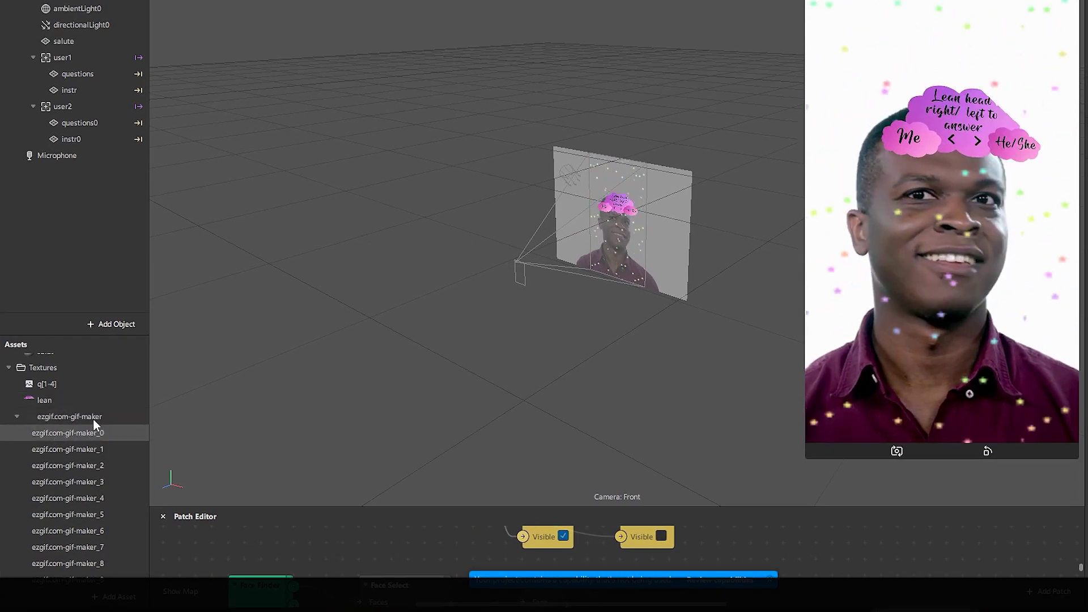
{"action": "left_click", "coordinate": [95, 421]}
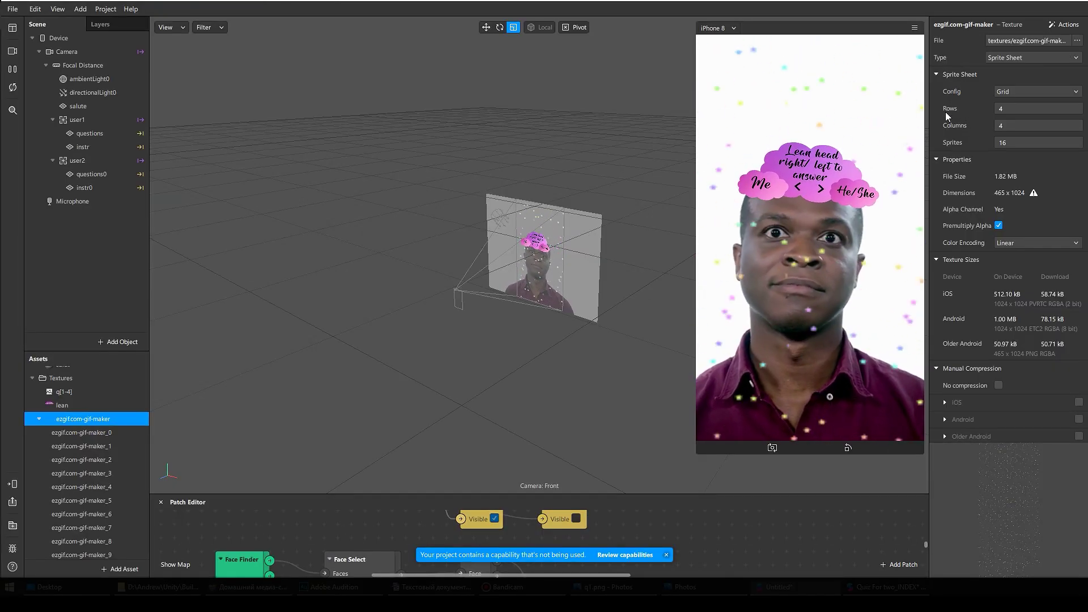
Step: Set the sprite sheet to 9 rows, 5 columns and 44 sprites, then move salute under user2
{"action": "double_click", "coordinate": [1042, 109]}
{"action": "key", "text": "BackSpace"}
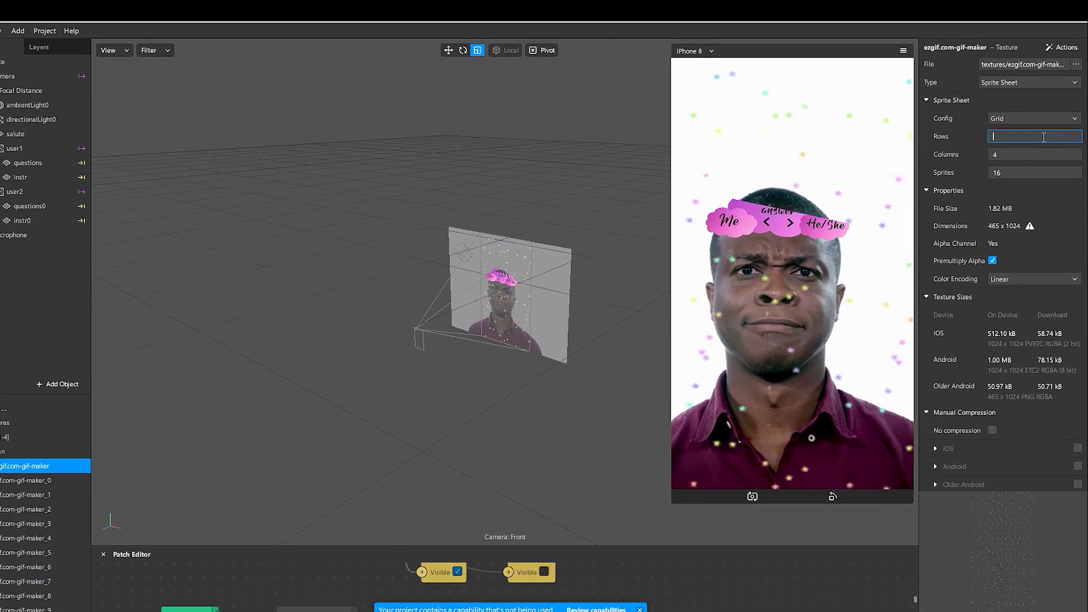
{"action": "type", "text": "9"}
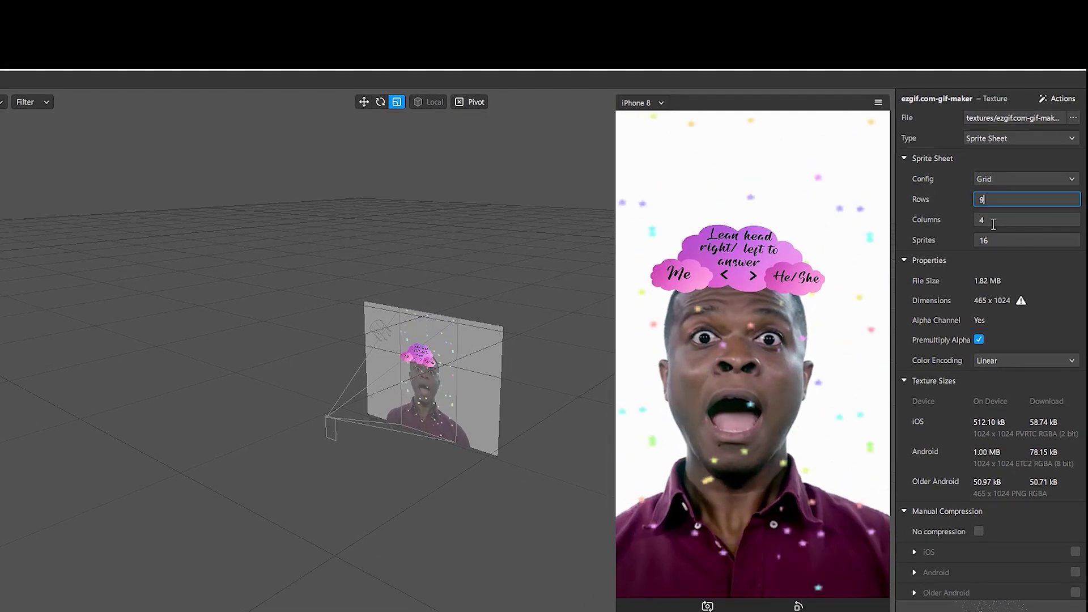
{"action": "key", "text": "Return"}
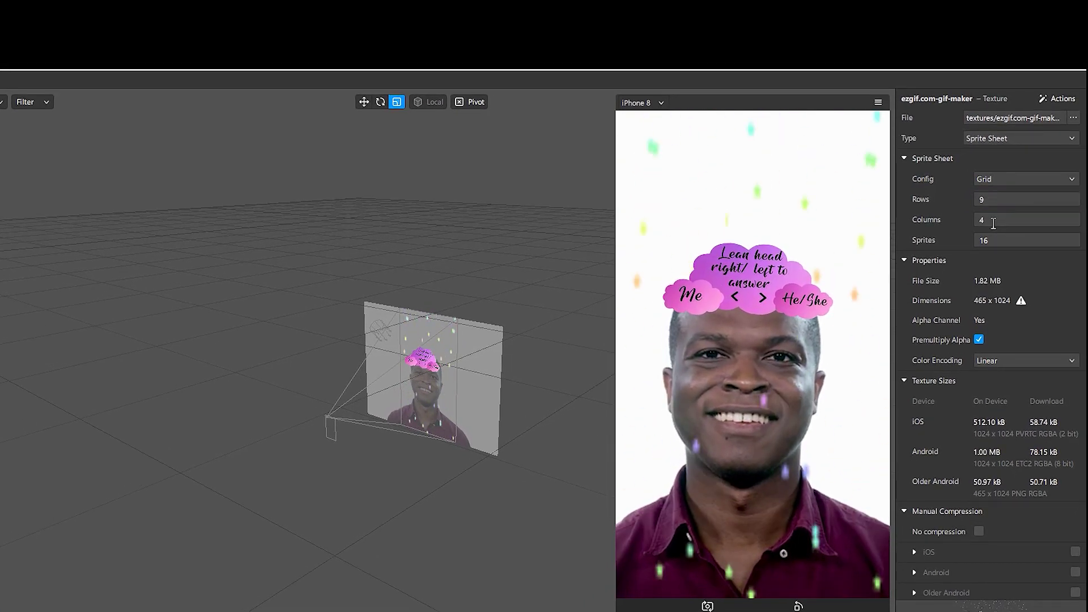
{"action": "double_click", "coordinate": [993, 220]}
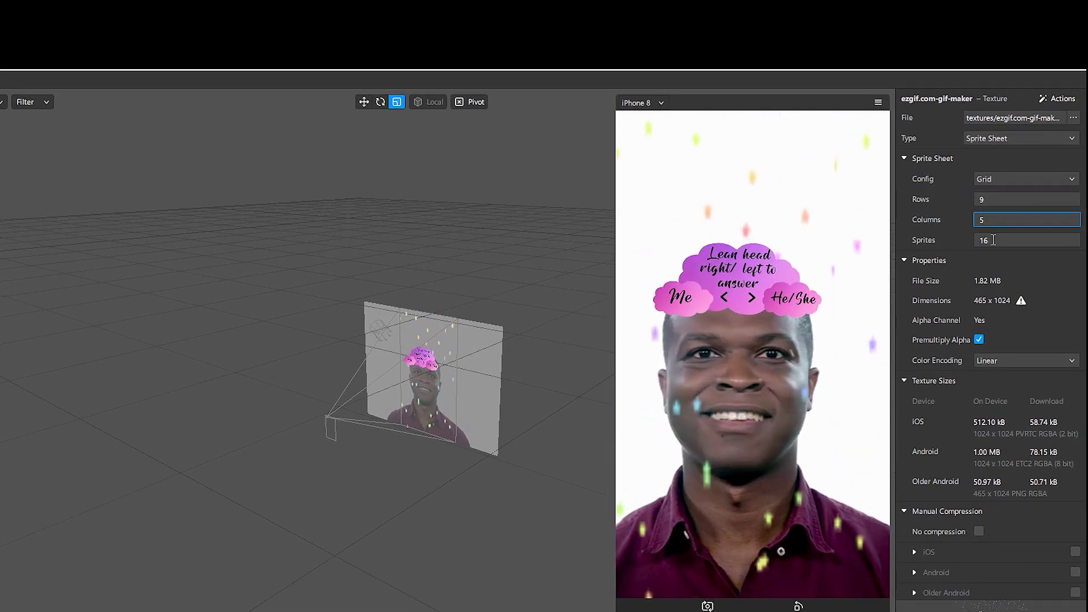
{"action": "type", "text": "5"}
{"action": "double_click", "coordinate": [994, 241]}
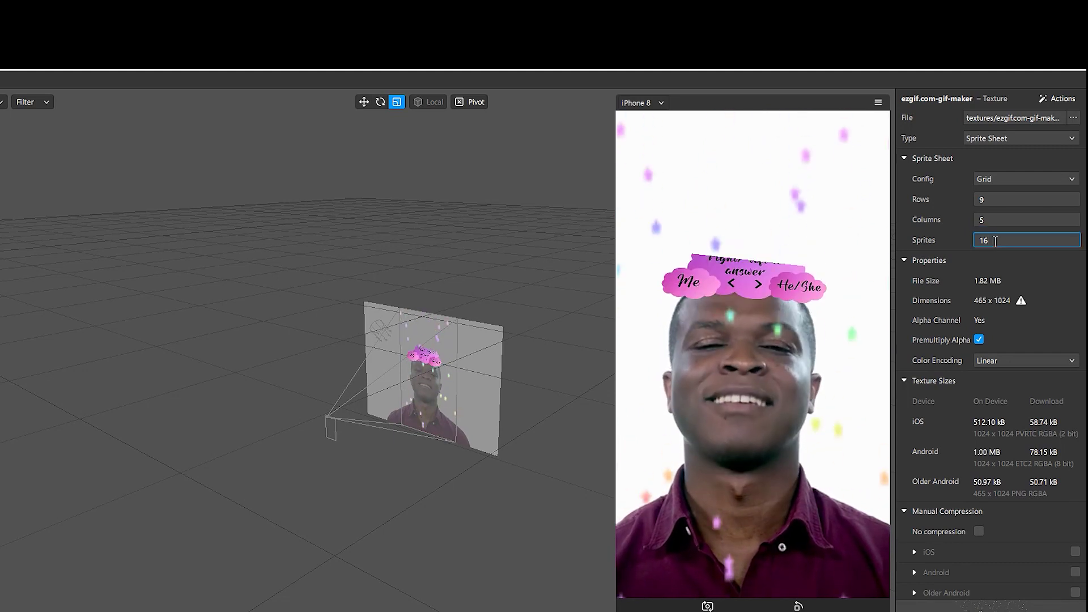
{"action": "key", "text": "BackSpace"}
{"action": "type", "text": "44"}
{"action": "key", "text": "Return"}
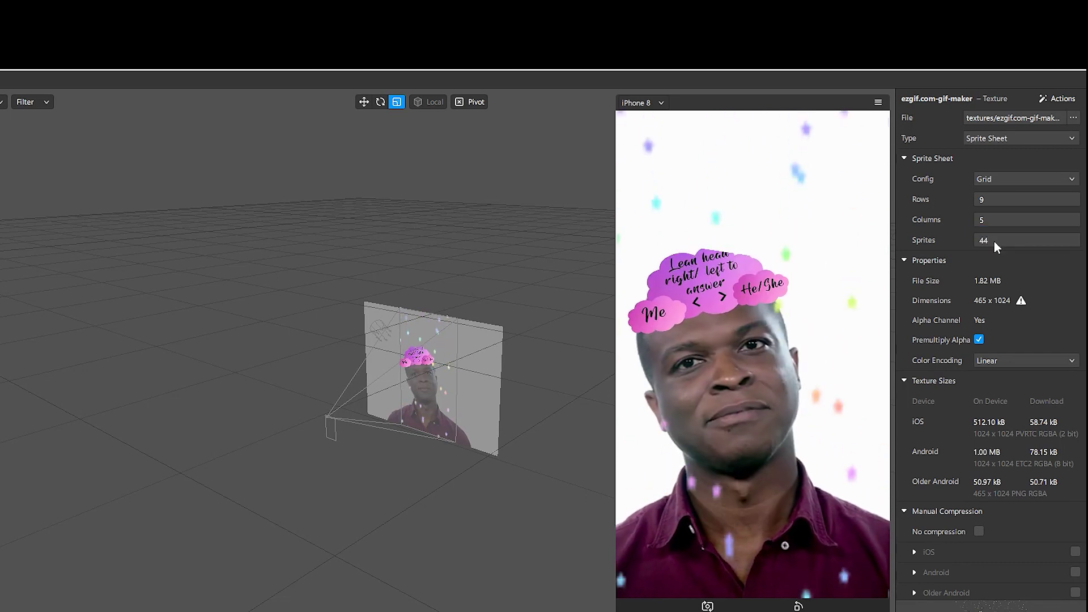
{"action": "left_click", "coordinate": [79, 106]}
{"action": "left_click_drag", "start_coordinate": [79, 106], "coordinate": [55, 234]}
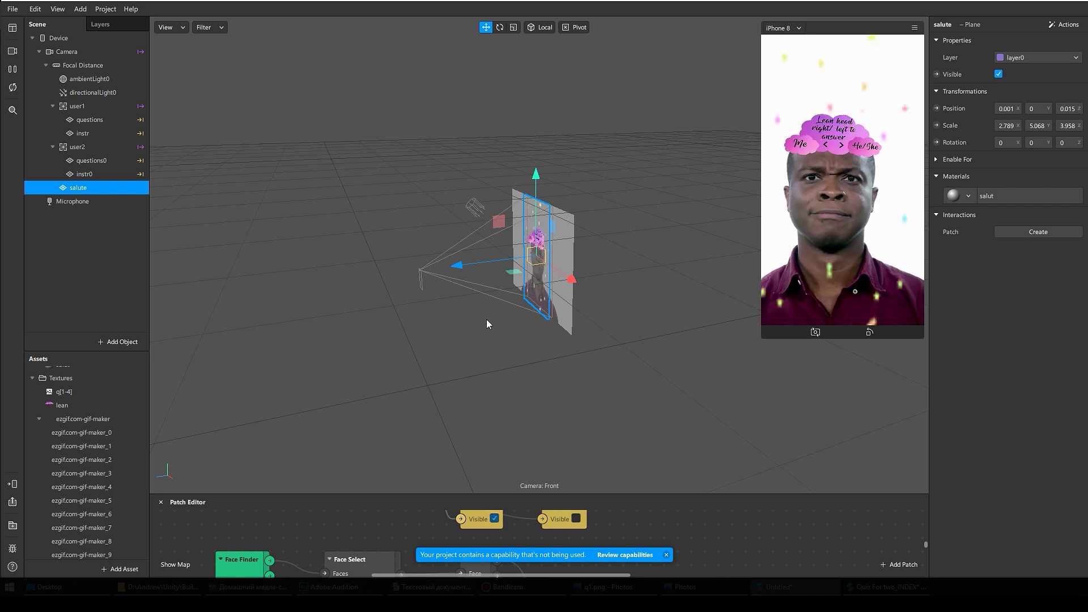
Step: Frame the salute plane, switch to resizing it, and reselect the ezgif-com-gif-maker texture
{"action": "key", "text": "f"}
{"action": "left_click", "coordinate": [513, 27]}
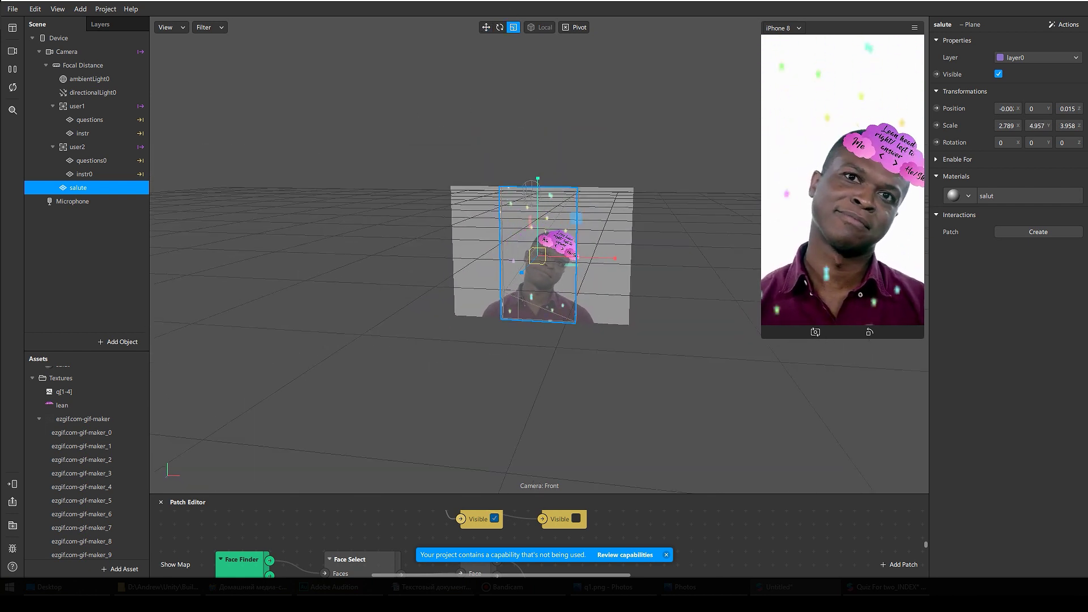
{"action": "left_click", "coordinate": [81, 420]}
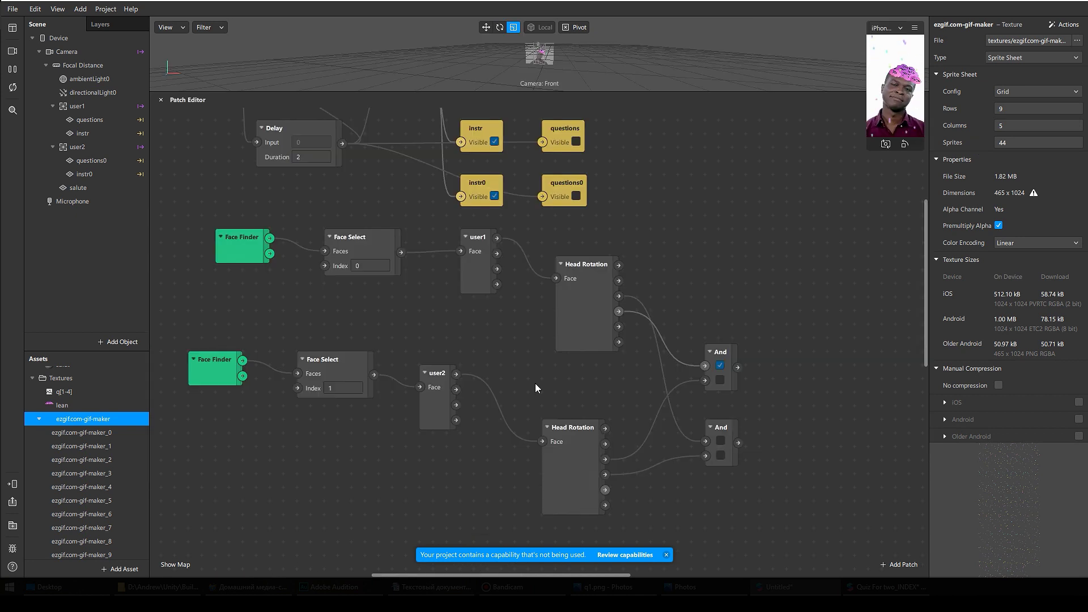
Step: Create a Visible patch for salute beside the And patches and wire the upper And output into it
{"action": "left_click", "coordinate": [63, 190]}
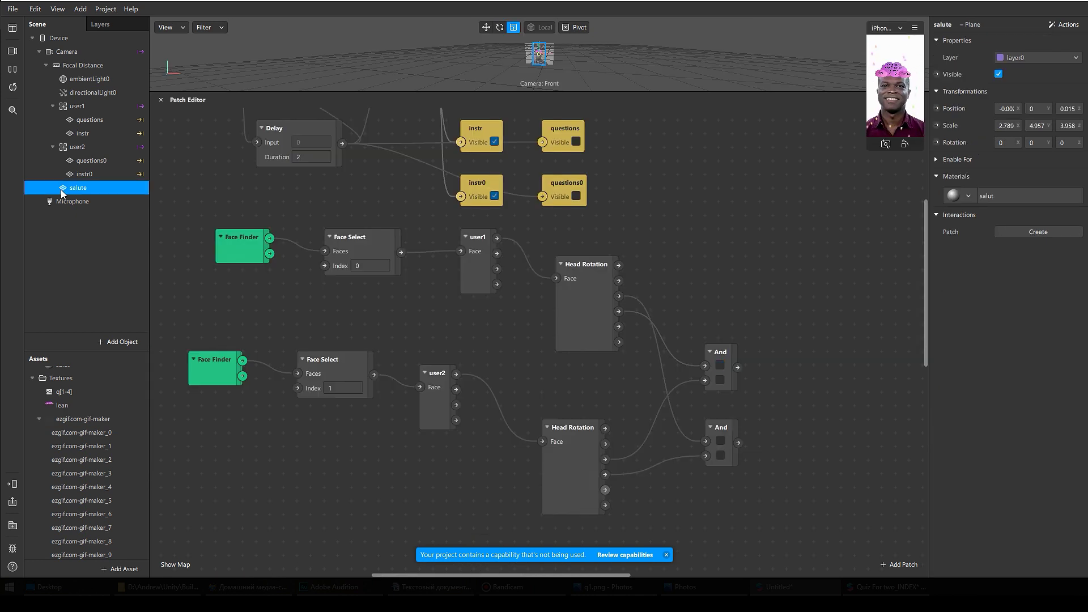
{"action": "left_click", "coordinate": [936, 74]}
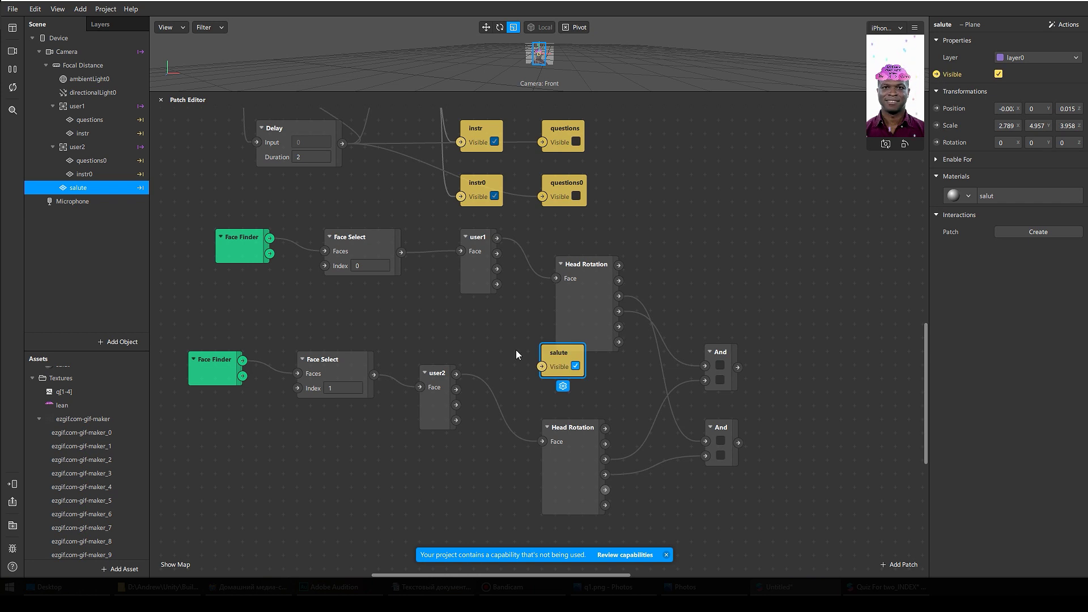
{"action": "left_click_drag", "start_coordinate": [668, 365], "coordinate": [856, 356]}
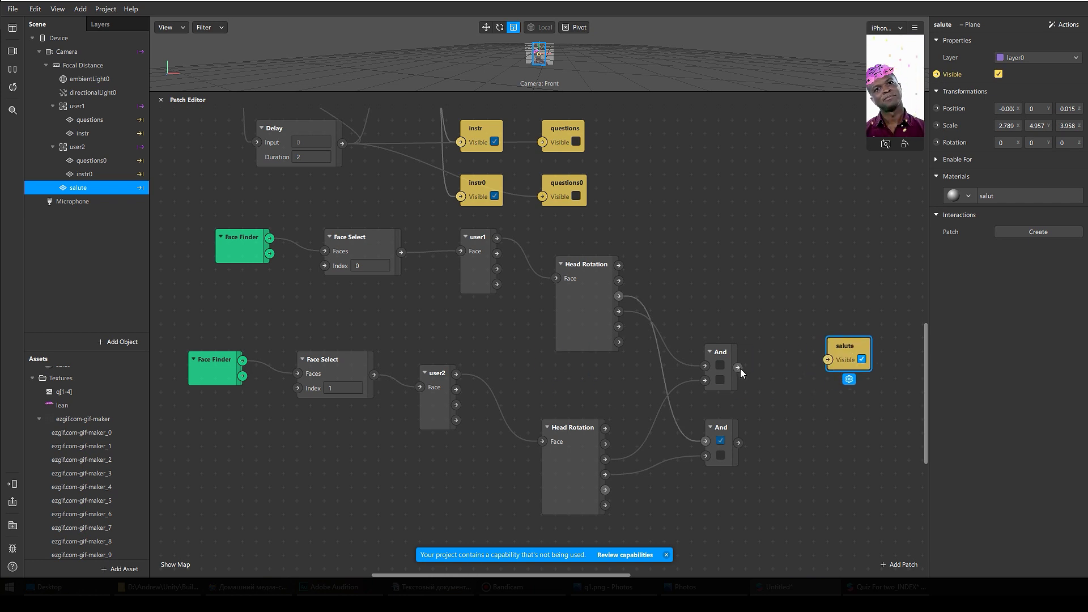
{"action": "left_click_drag", "start_coordinate": [738, 367], "coordinate": [831, 361]}
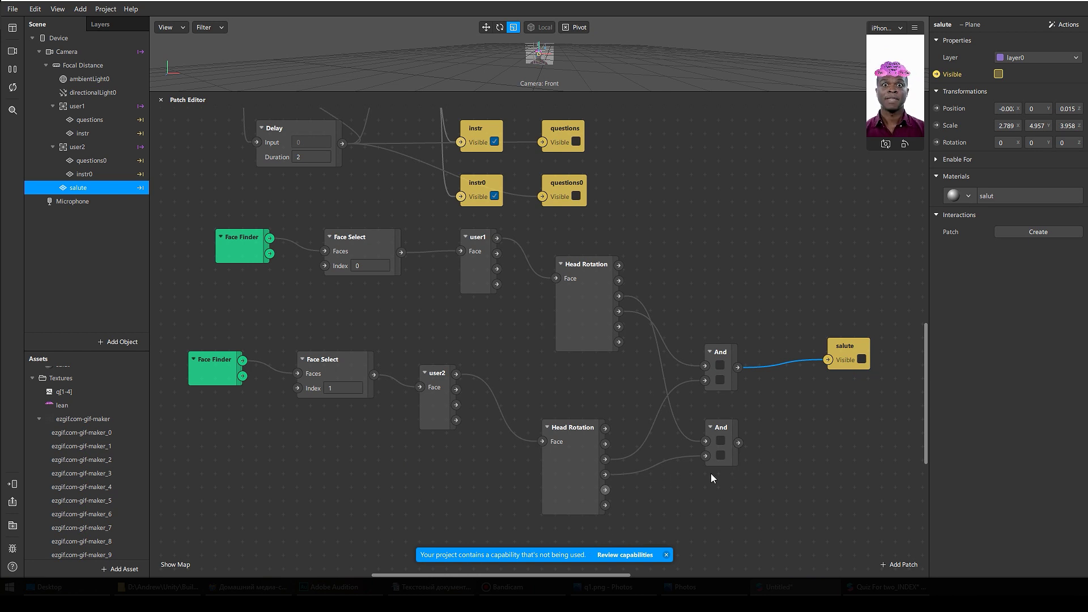
Step: Duplicate the salute plane to create salute0
{"action": "right_click", "coordinate": [78, 188]}
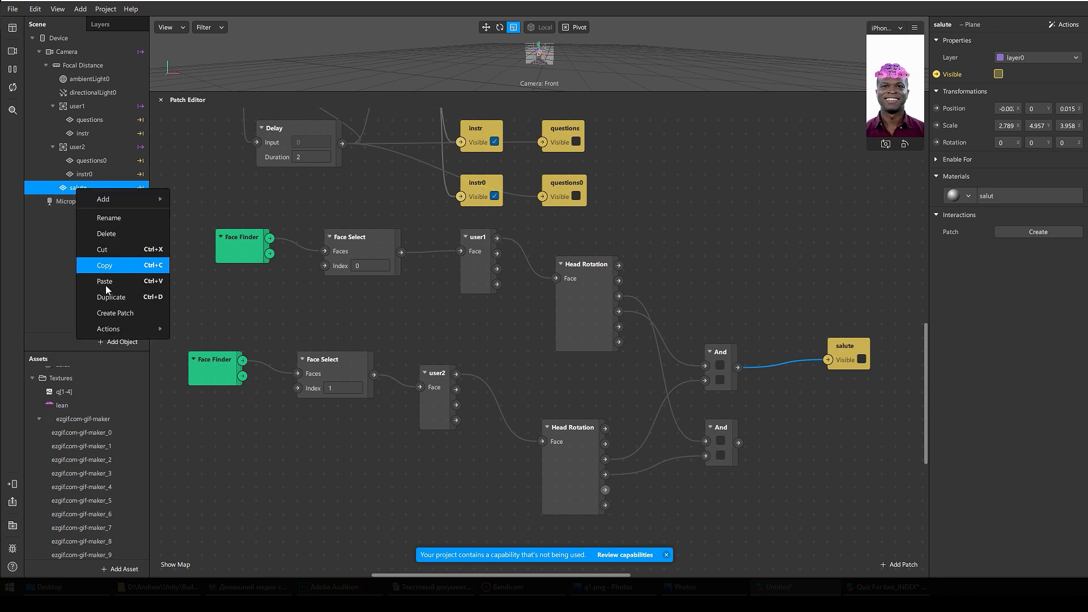
{"action": "left_click", "coordinate": [110, 297]}
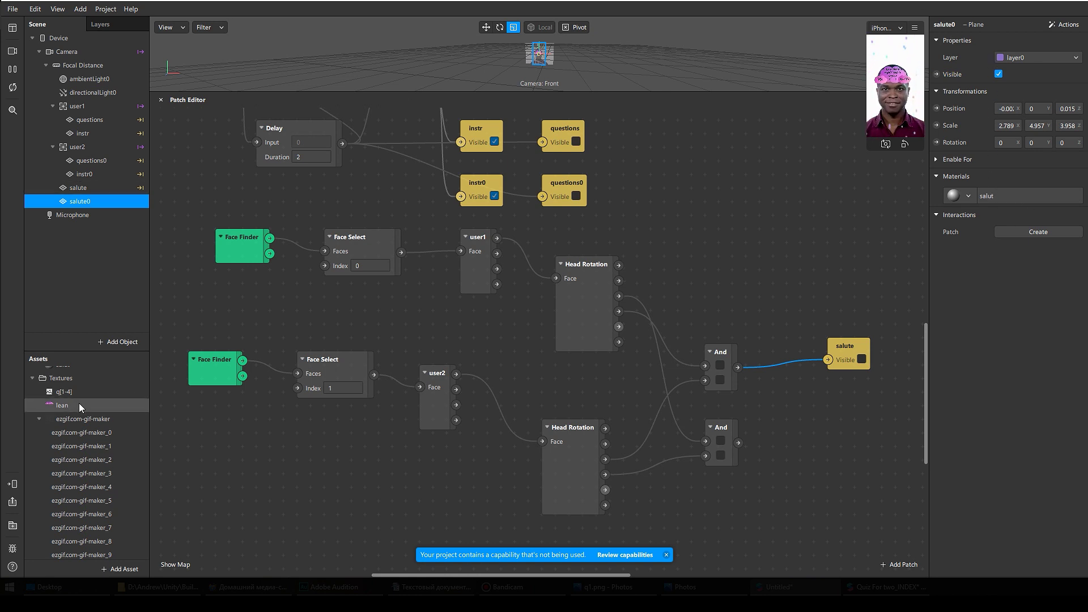
{"action": "scroll", "coordinate": [90, 399], "scroll_direction": "up", "scroll_amount": 2}
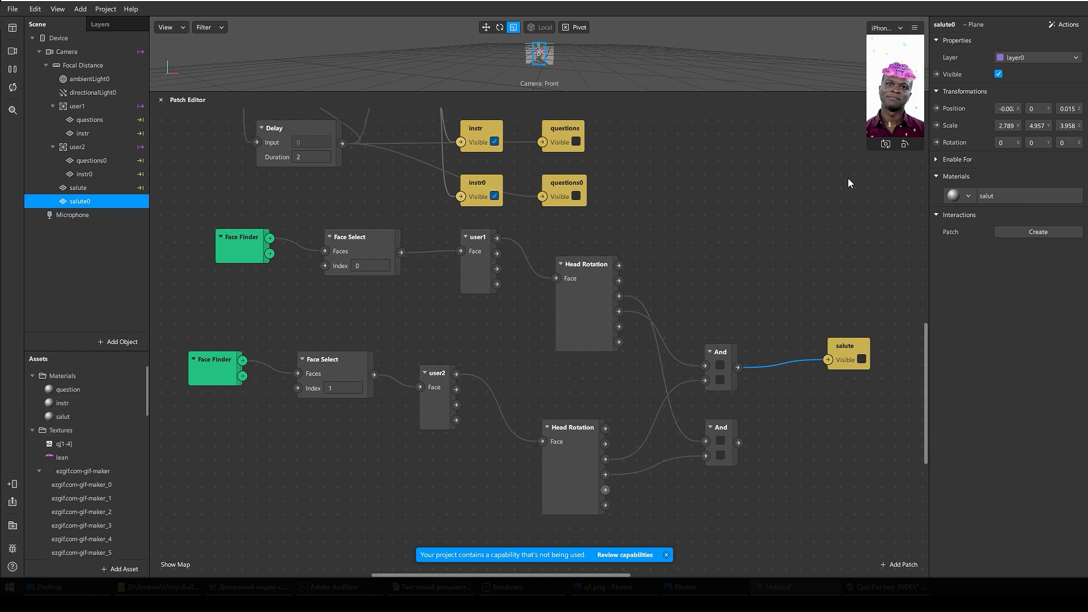
Step: Add a salute0 Visible patch and wire the lower And output into it
{"action": "left_click", "coordinate": [937, 74]}
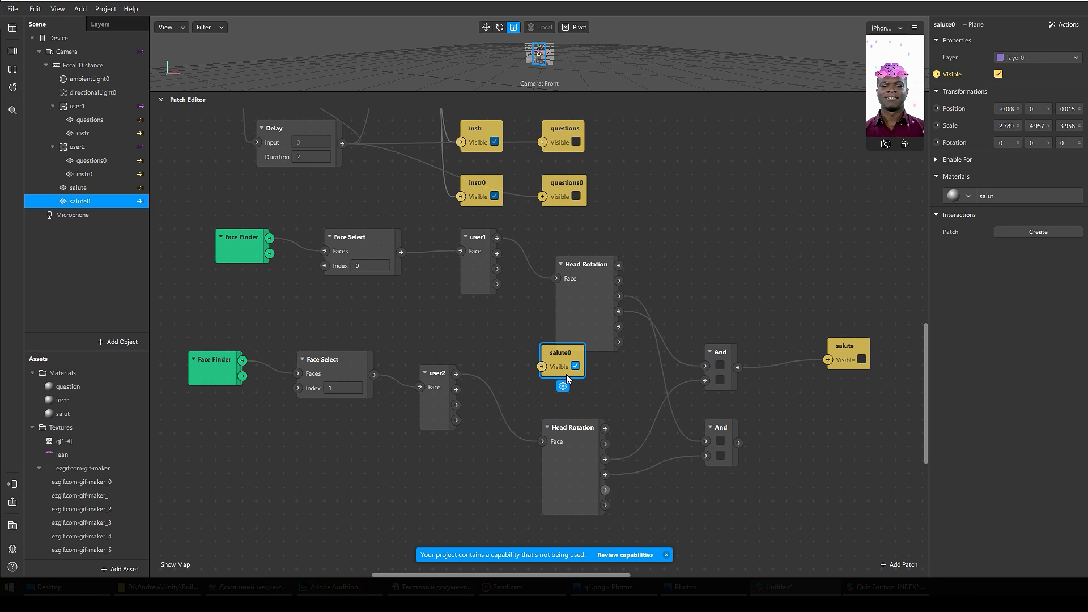
{"action": "left_click_drag", "start_coordinate": [561, 378], "coordinate": [848, 450]}
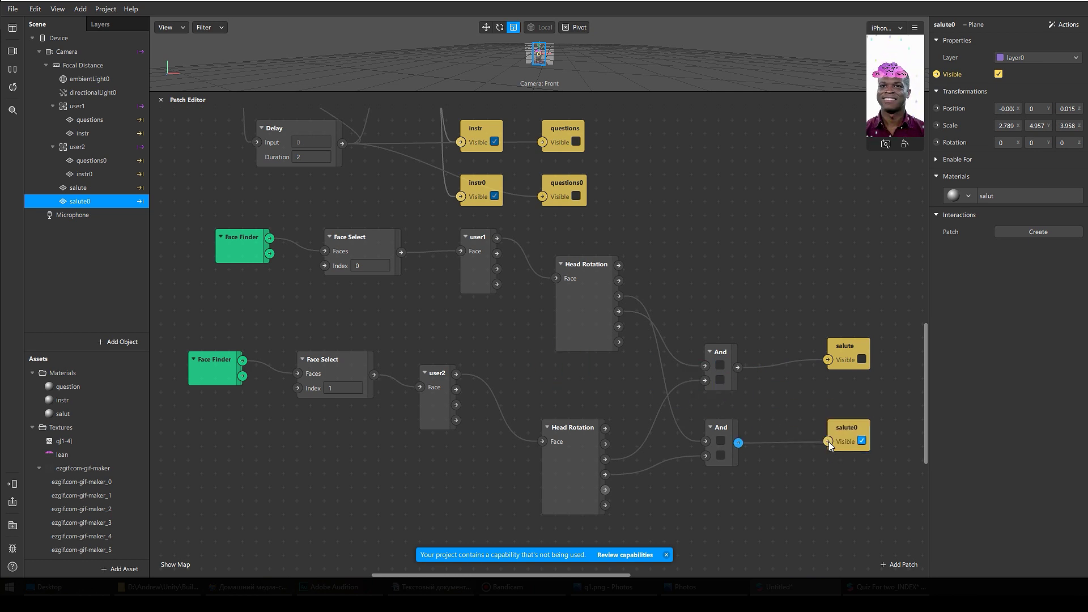
{"action": "left_click_drag", "start_coordinate": [828, 441], "coordinate": [828, 441]}
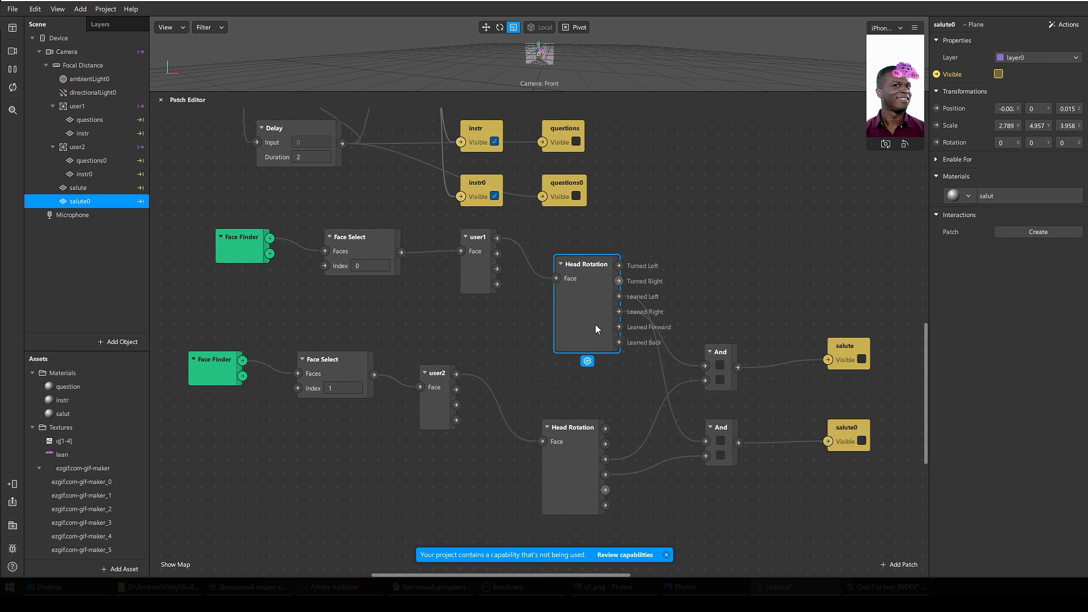
{"action": "left_click", "coordinate": [602, 595]}
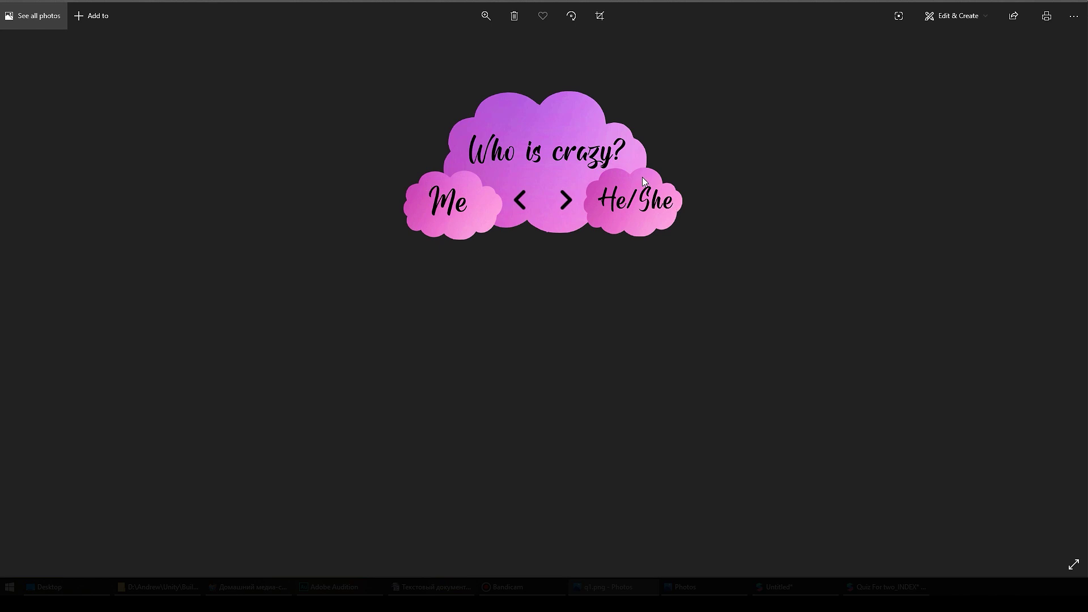
Step: Add the Instructions capability in the project properties
{"action": "mouse_move", "coordinate": [833, 586]}
{"action": "left_click", "coordinate": [797, 550]}
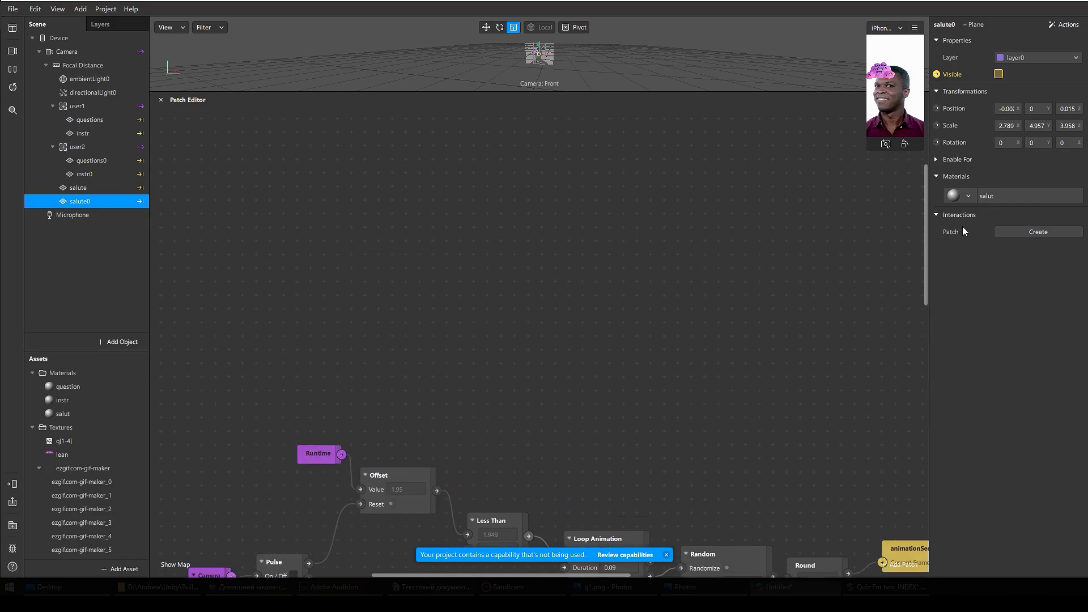
{"action": "left_click_drag", "start_coordinate": [871, 148], "coordinate": [730, 392]}
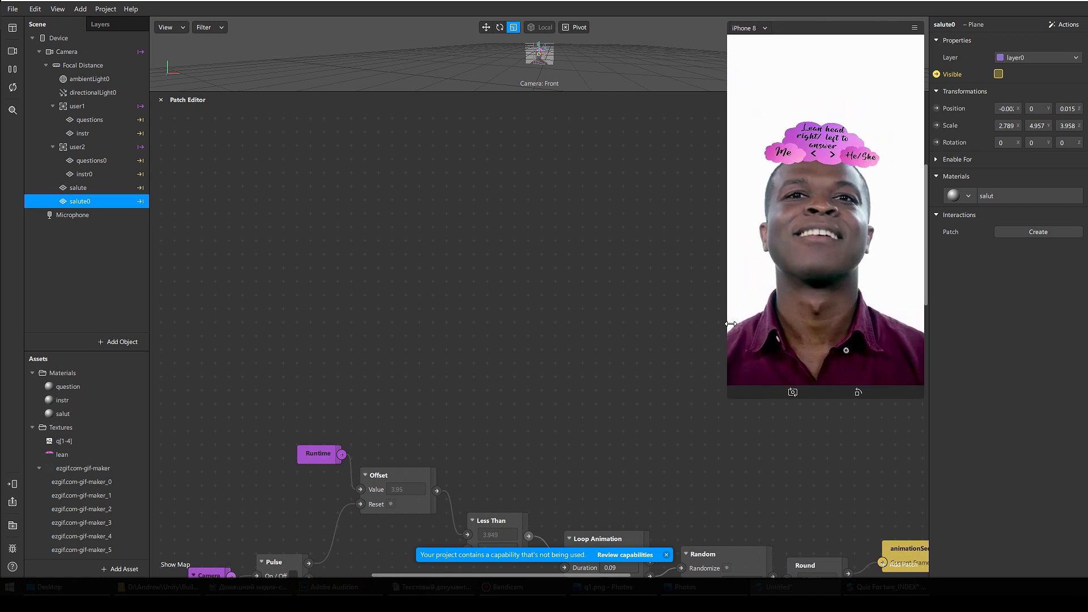
{"action": "scroll", "coordinate": [543, 433], "scroll_direction": "down", "scroll_amount": 5}
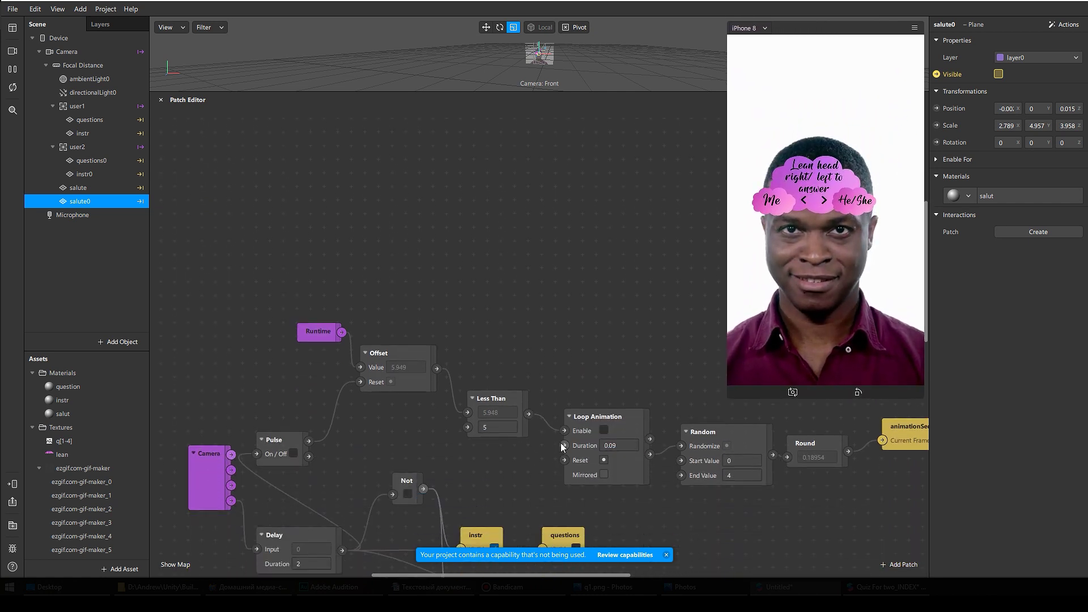
{"action": "scroll", "coordinate": [543, 427], "scroll_direction": "down", "scroll_amount": 1}
{"action": "left_click", "coordinate": [106, 9]}
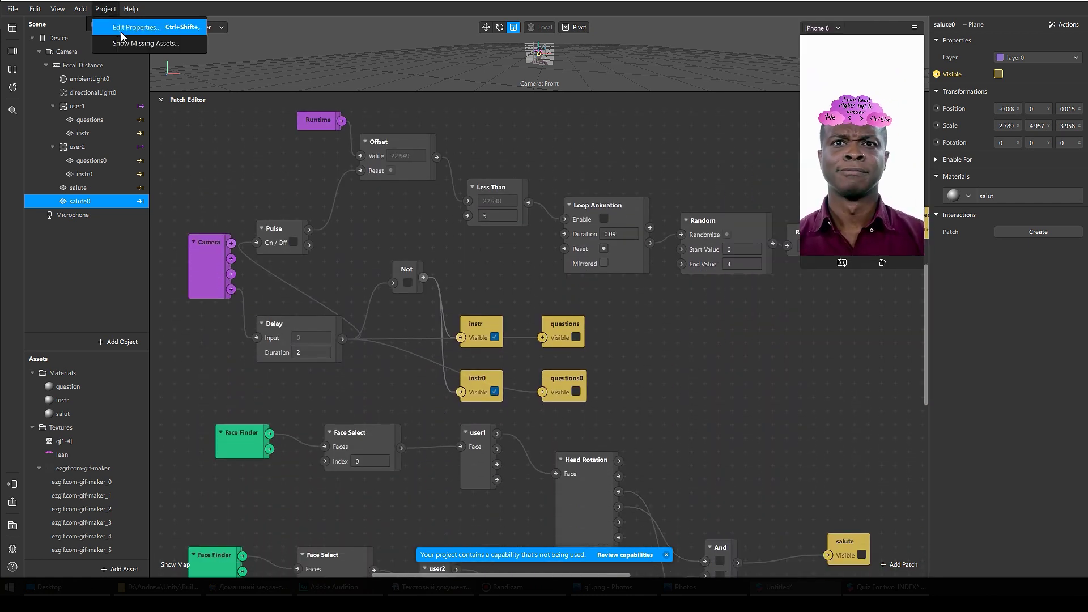
{"action": "left_click", "coordinate": [123, 28]}
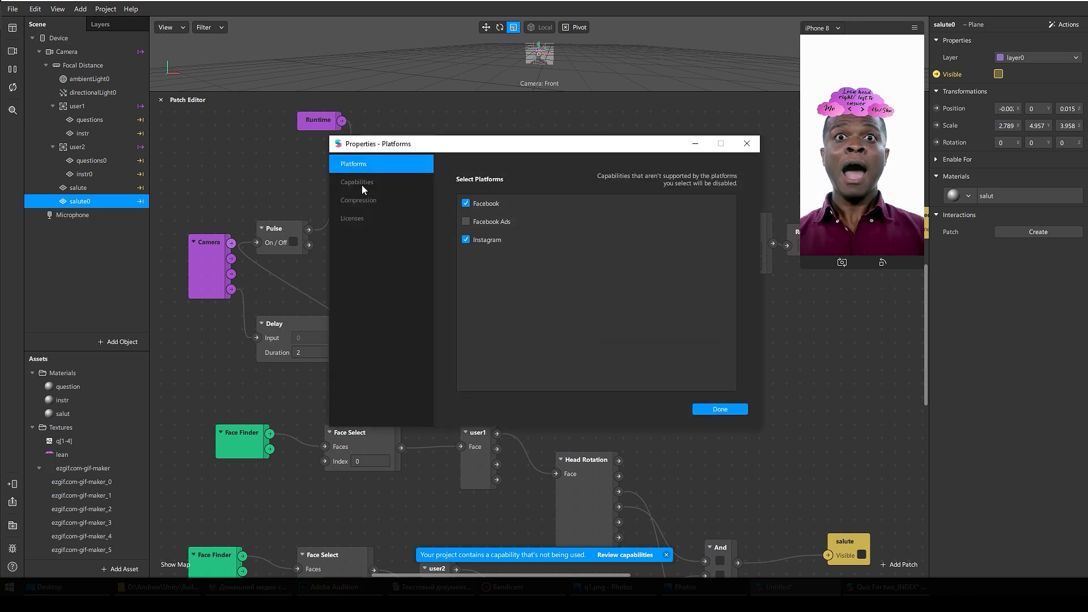
{"action": "left_click", "coordinate": [363, 184]}
{"action": "left_click", "coordinate": [730, 385]}
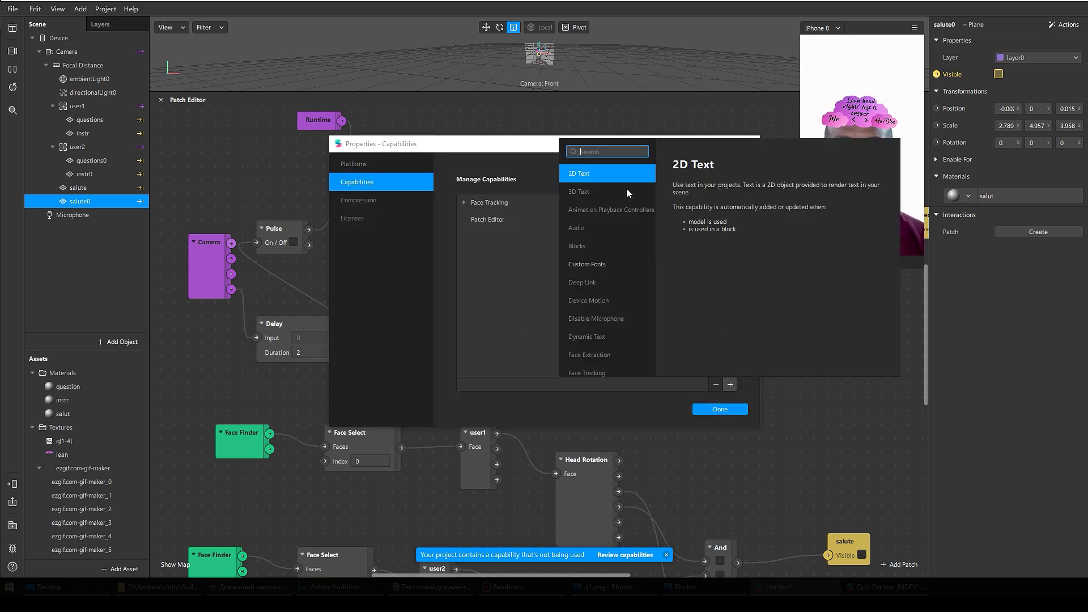
{"action": "type", "text": "in"}
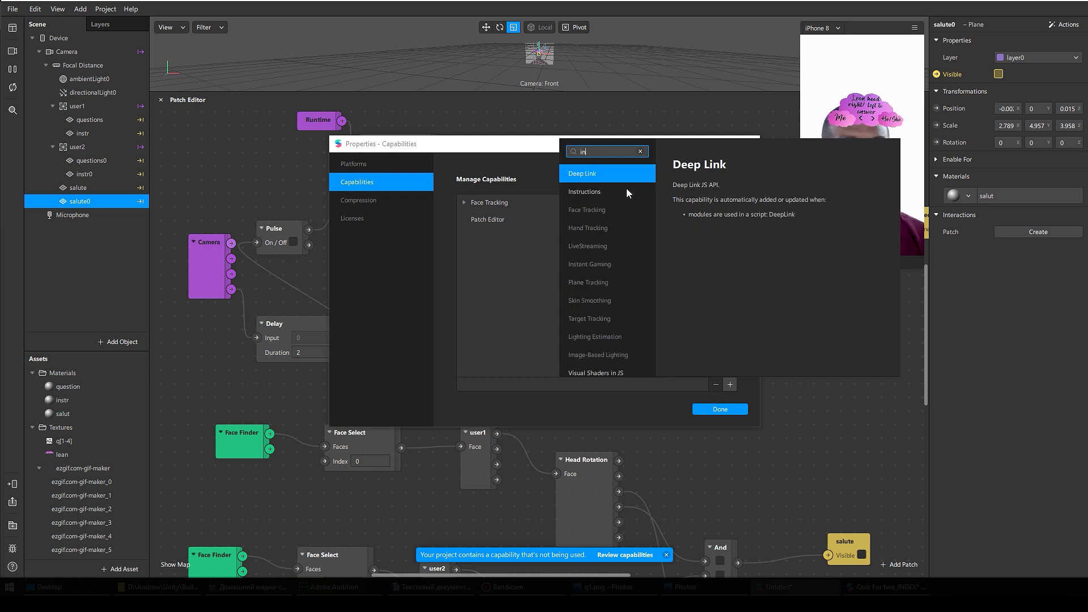
{"action": "double_click", "coordinate": [627, 190]}
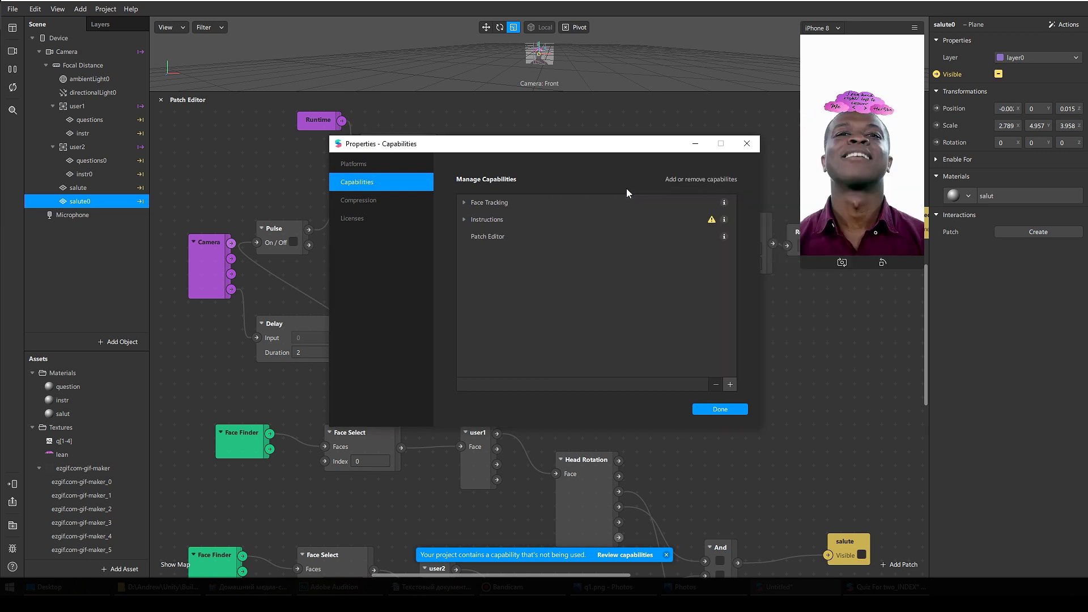
Step: Enable custom instructions and insert 'Tap and hold record to start'
{"action": "left_click", "coordinate": [467, 218]}
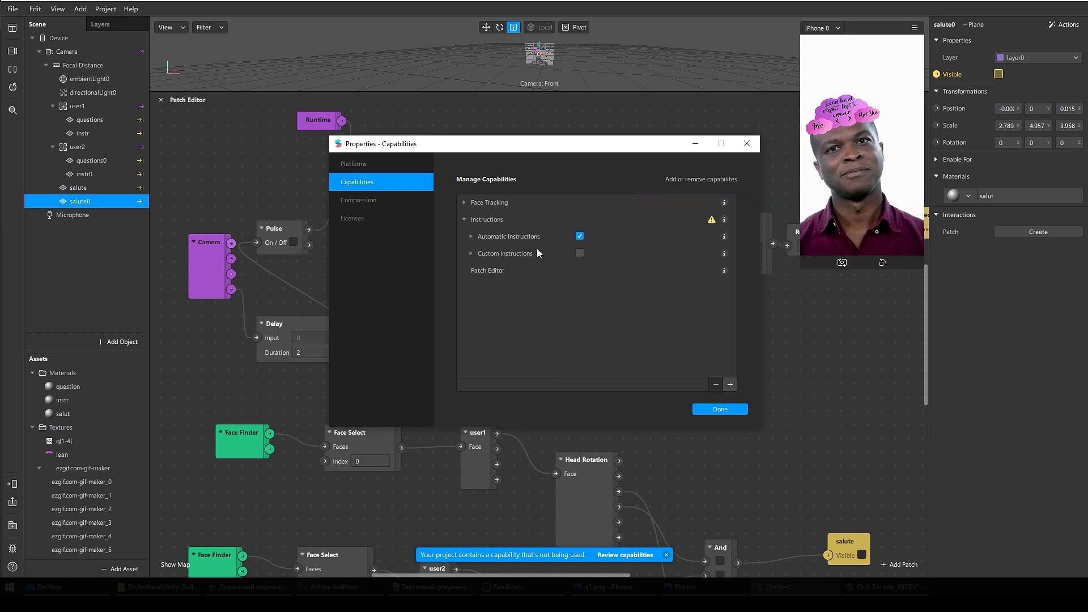
{"action": "left_click", "coordinate": [579, 253]}
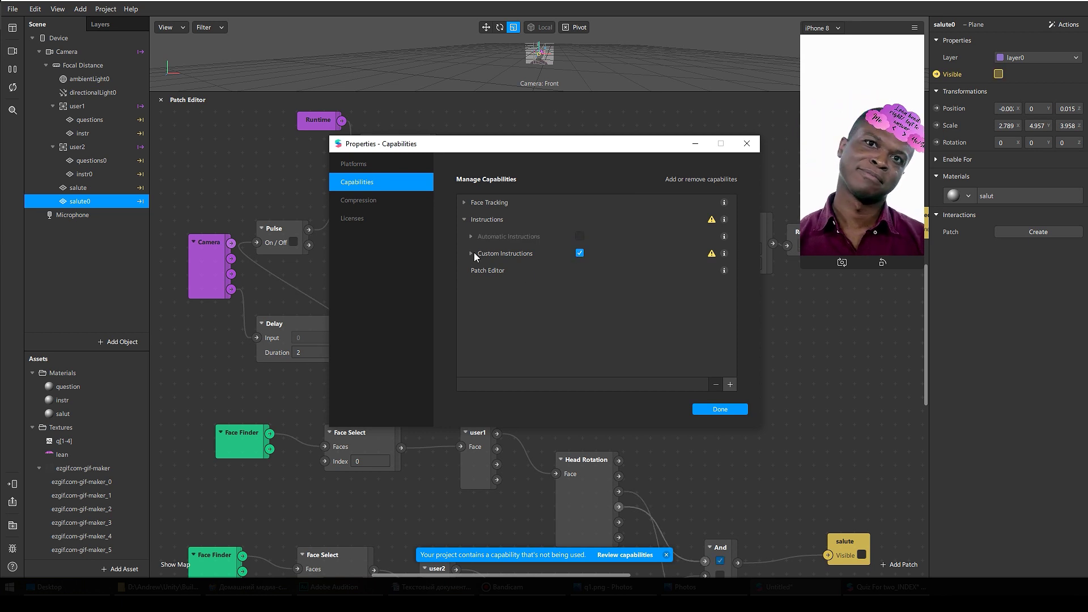
{"action": "left_click", "coordinate": [641, 271]}
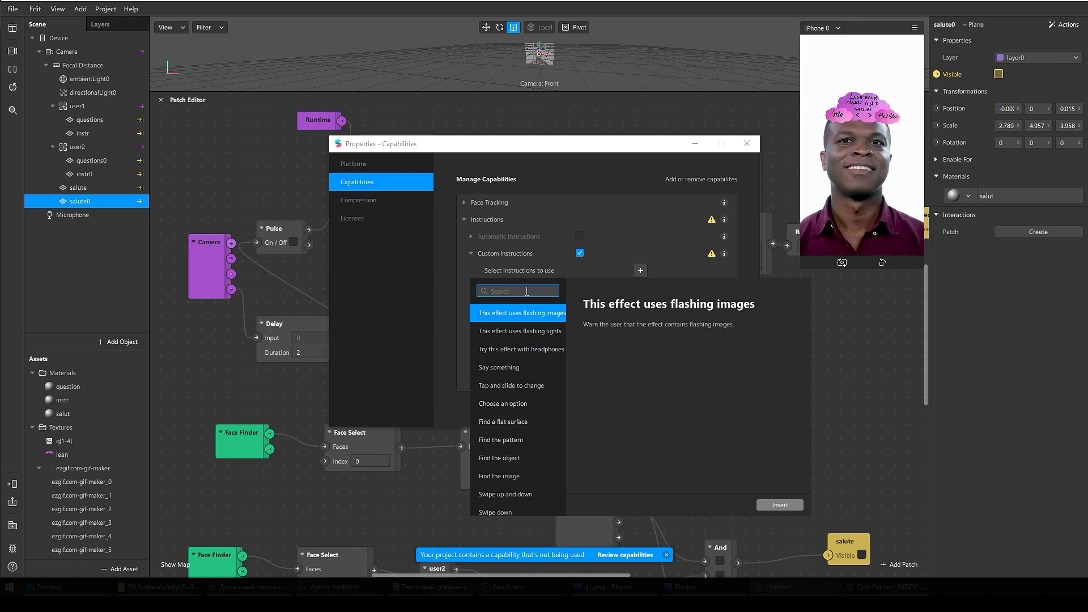
{"action": "type", "text": "re"}
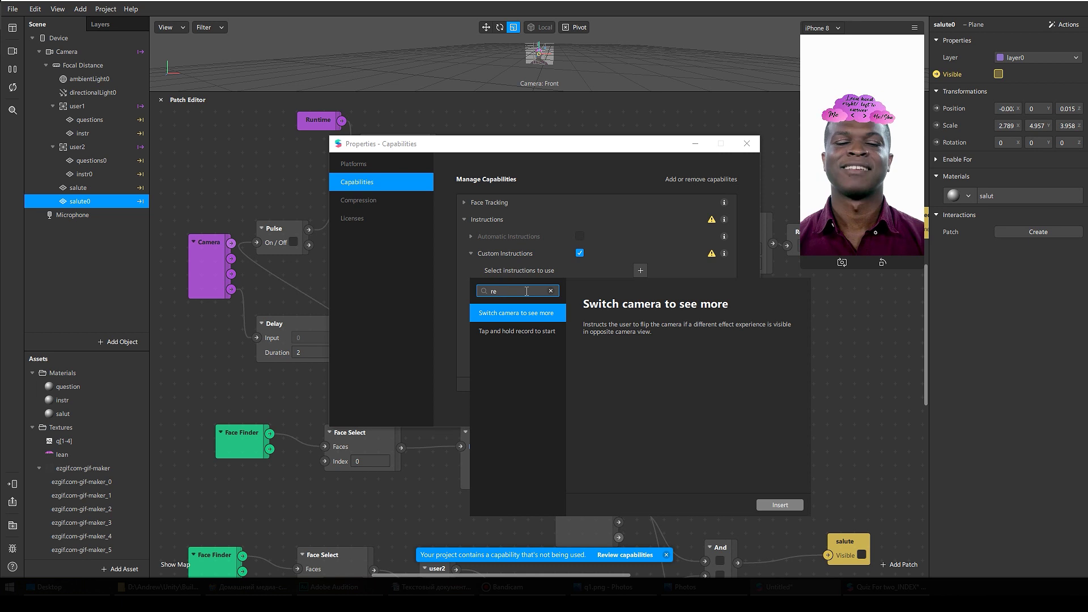
{"action": "left_click", "coordinate": [498, 333]}
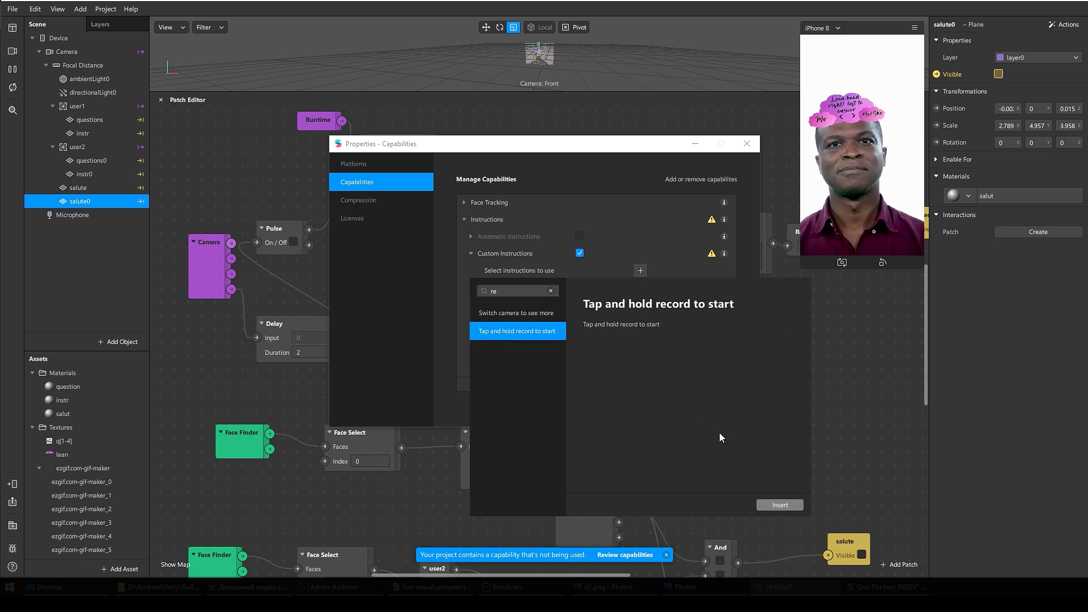
{"action": "left_click", "coordinate": [789, 505]}
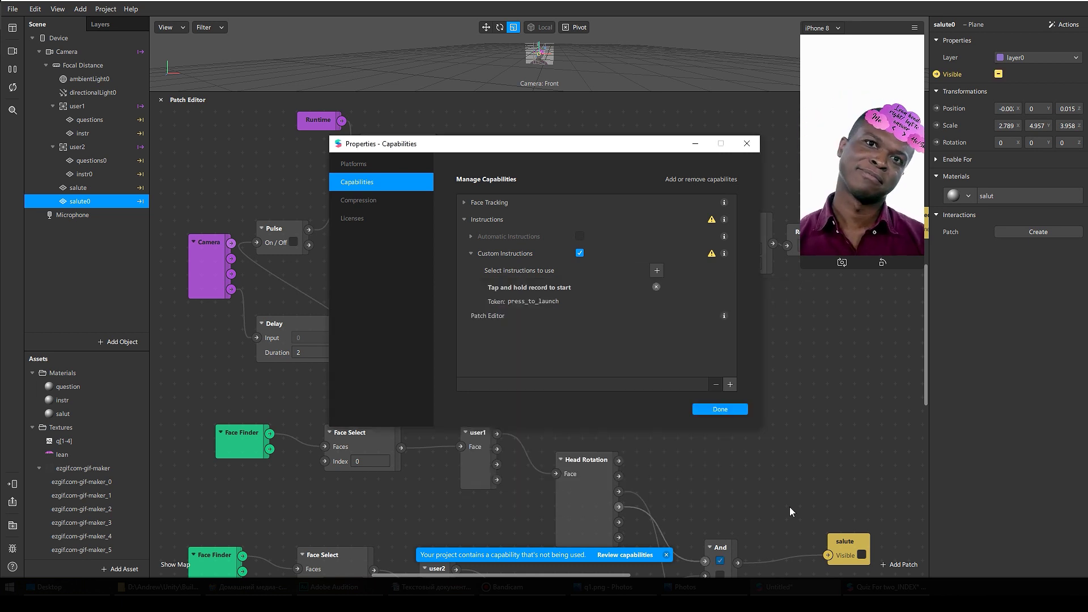
{"action": "left_click", "coordinate": [718, 409]}
Step: Select Device and add the Instruction on Opening patch group
{"action": "left_click", "coordinate": [67, 52]}
{"action": "left_click", "coordinate": [58, 38]}
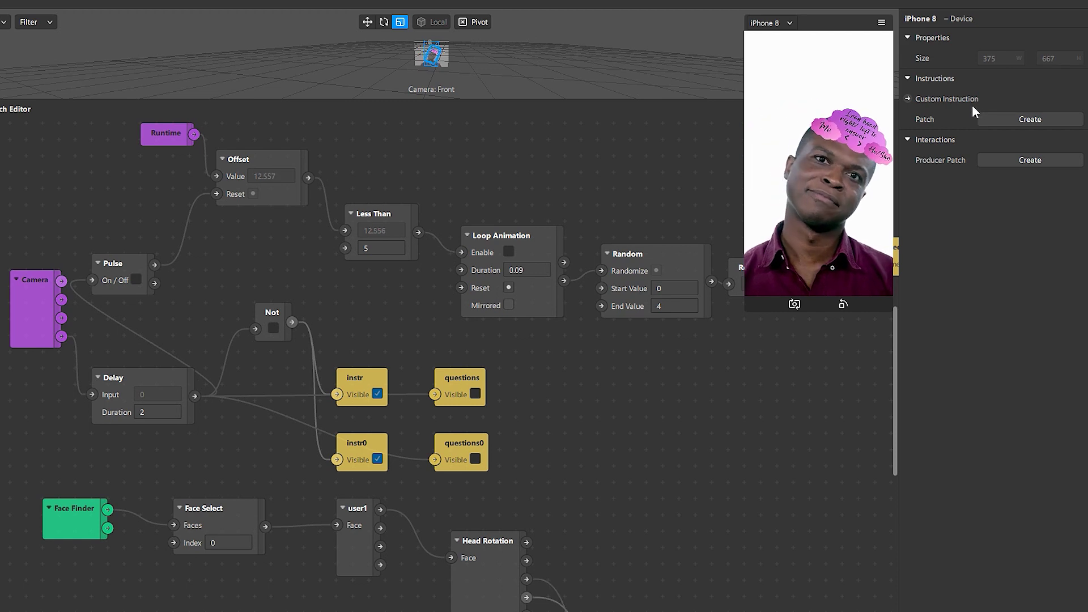
{"action": "left_click", "coordinate": [1007, 118]}
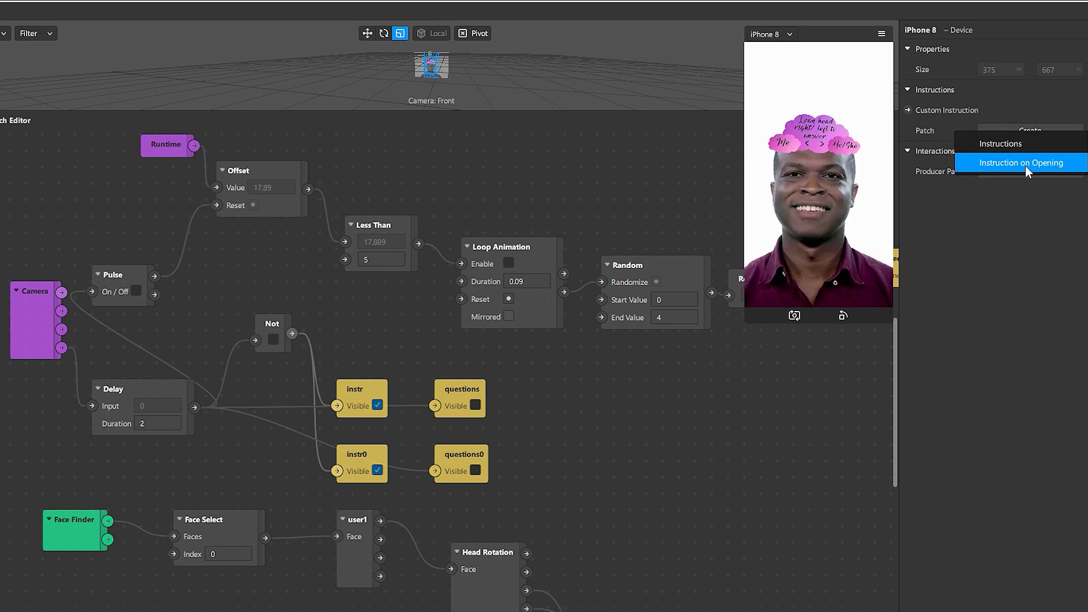
{"action": "left_click", "coordinate": [1056, 165]}
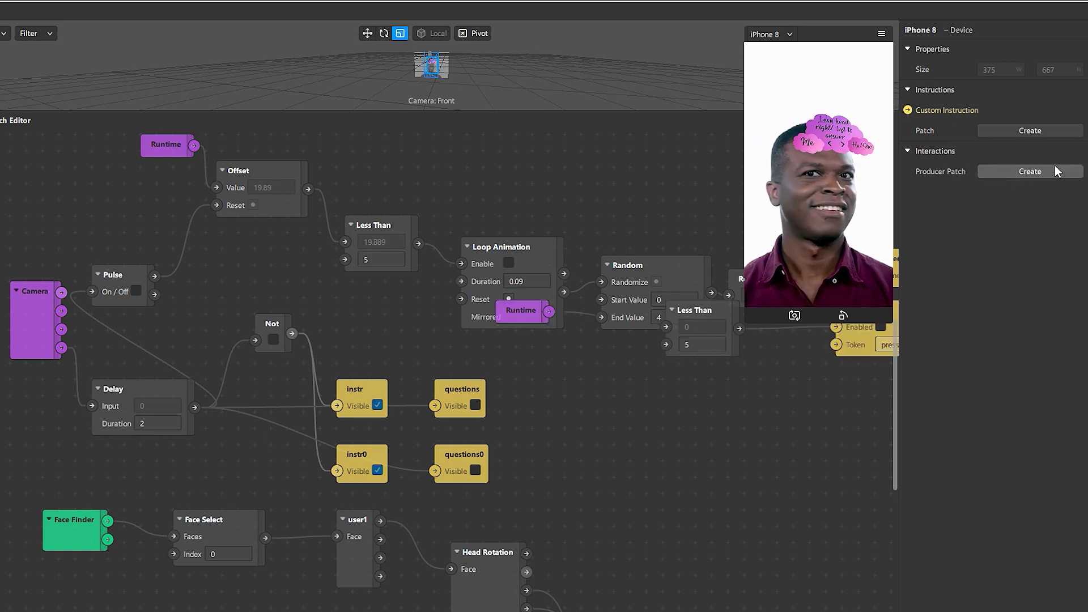
Step: Arrange the Runtime, Less Than and Device nodes in the graph
{"action": "left_click_drag", "start_coordinate": [539, 305], "coordinate": [528, 431]}
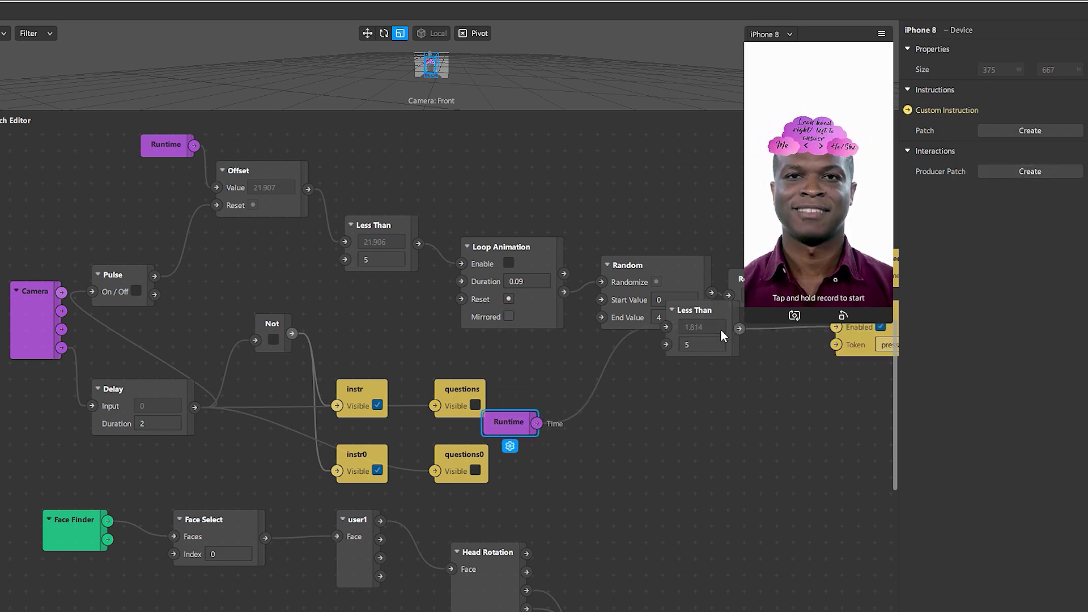
{"action": "left_click_drag", "start_coordinate": [720, 329], "coordinate": [671, 447]}
{"action": "left_click_drag", "start_coordinate": [859, 335], "coordinate": [821, 422]}
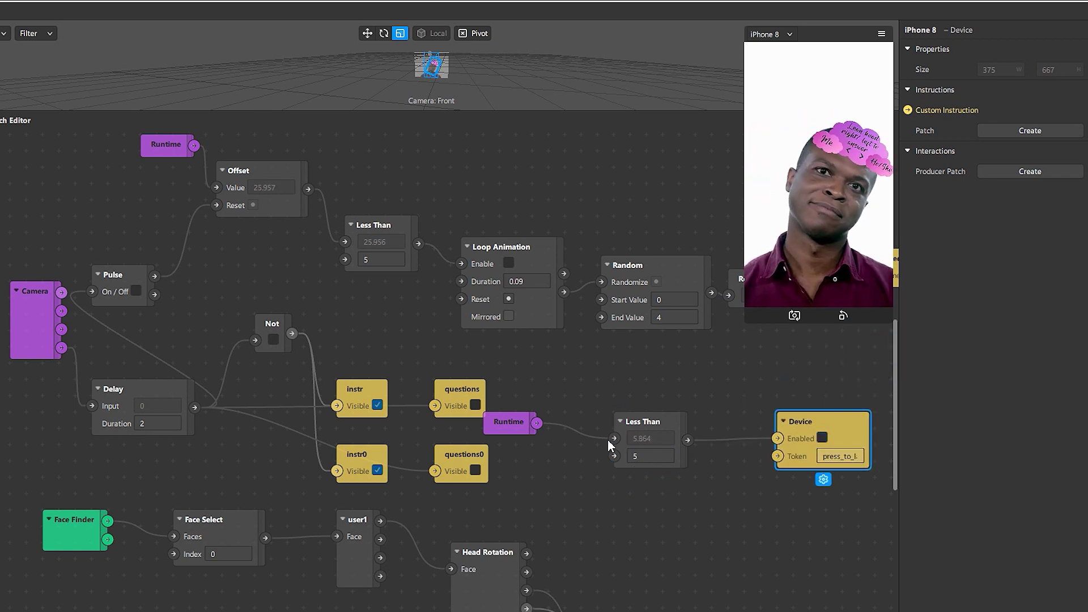
{"action": "left_click_drag", "start_coordinate": [510, 423], "coordinate": [557, 423]}
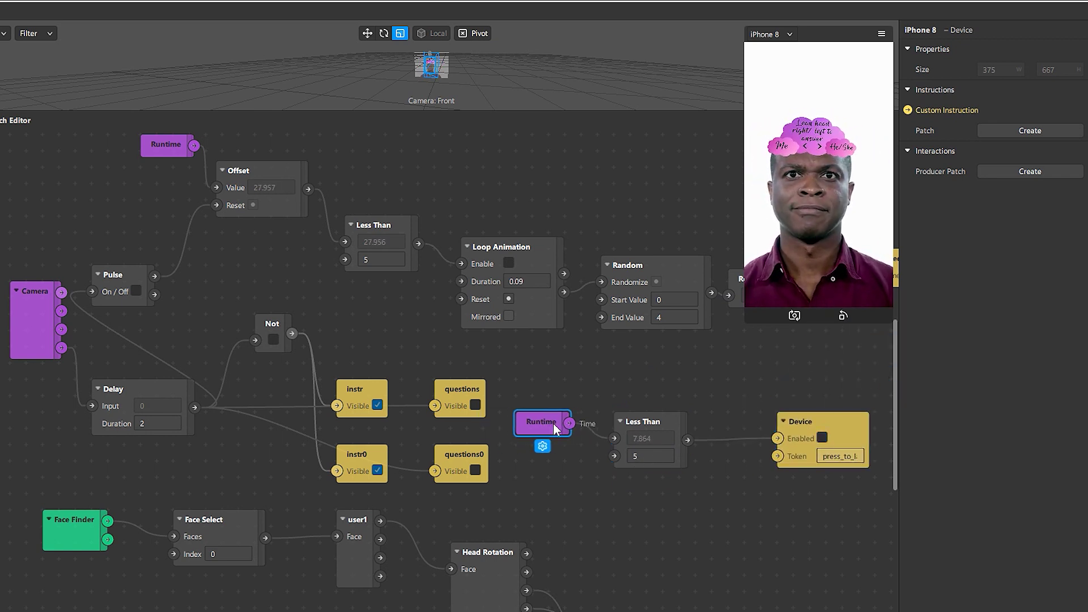
{"action": "left_click", "coordinate": [658, 458]}
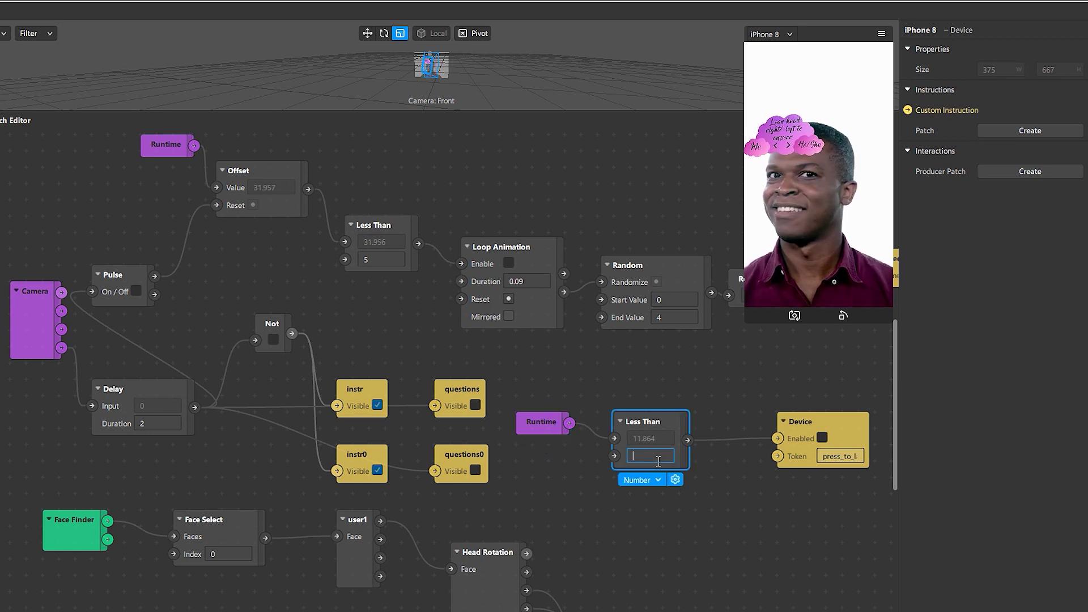
Step: Set the Less Than threshold to 3 seconds and restart the preview
{"action": "type", "text": "3"}
{"action": "left_click", "coordinate": [673, 511]}
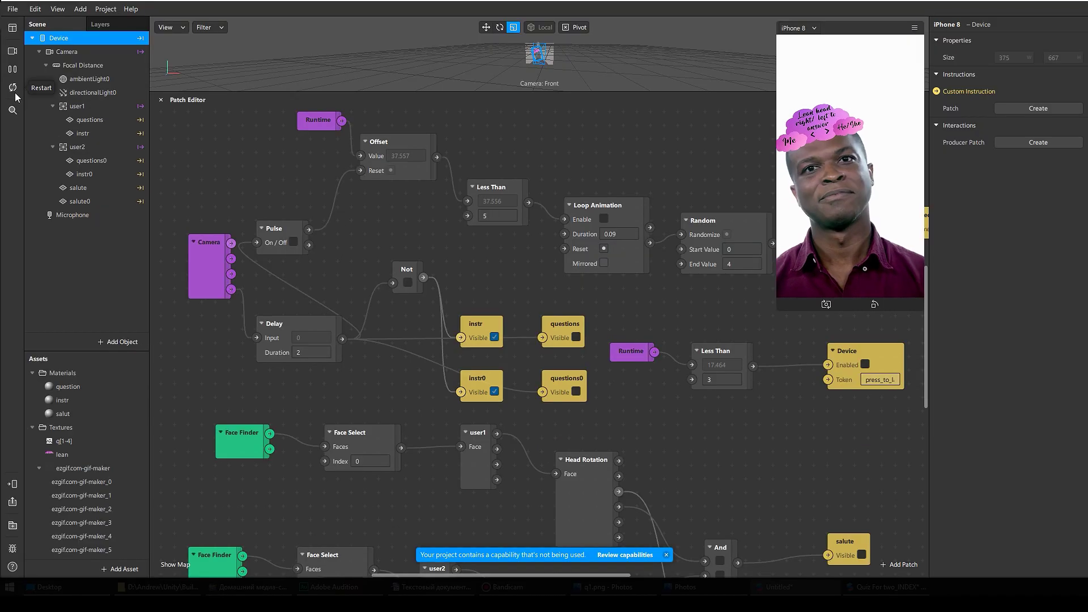
{"action": "left_click", "coordinate": [16, 94]}
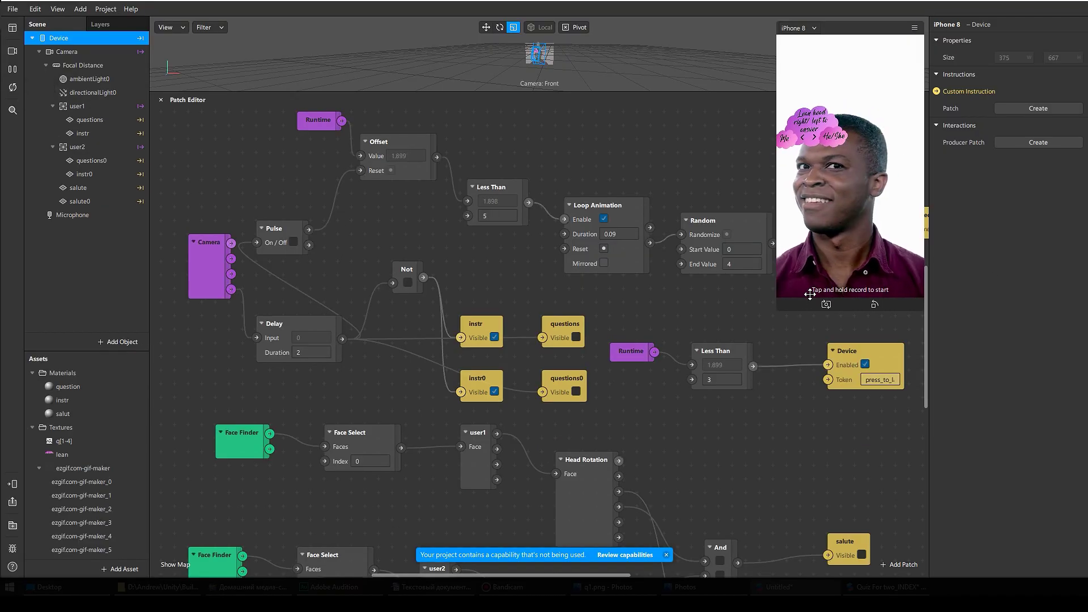